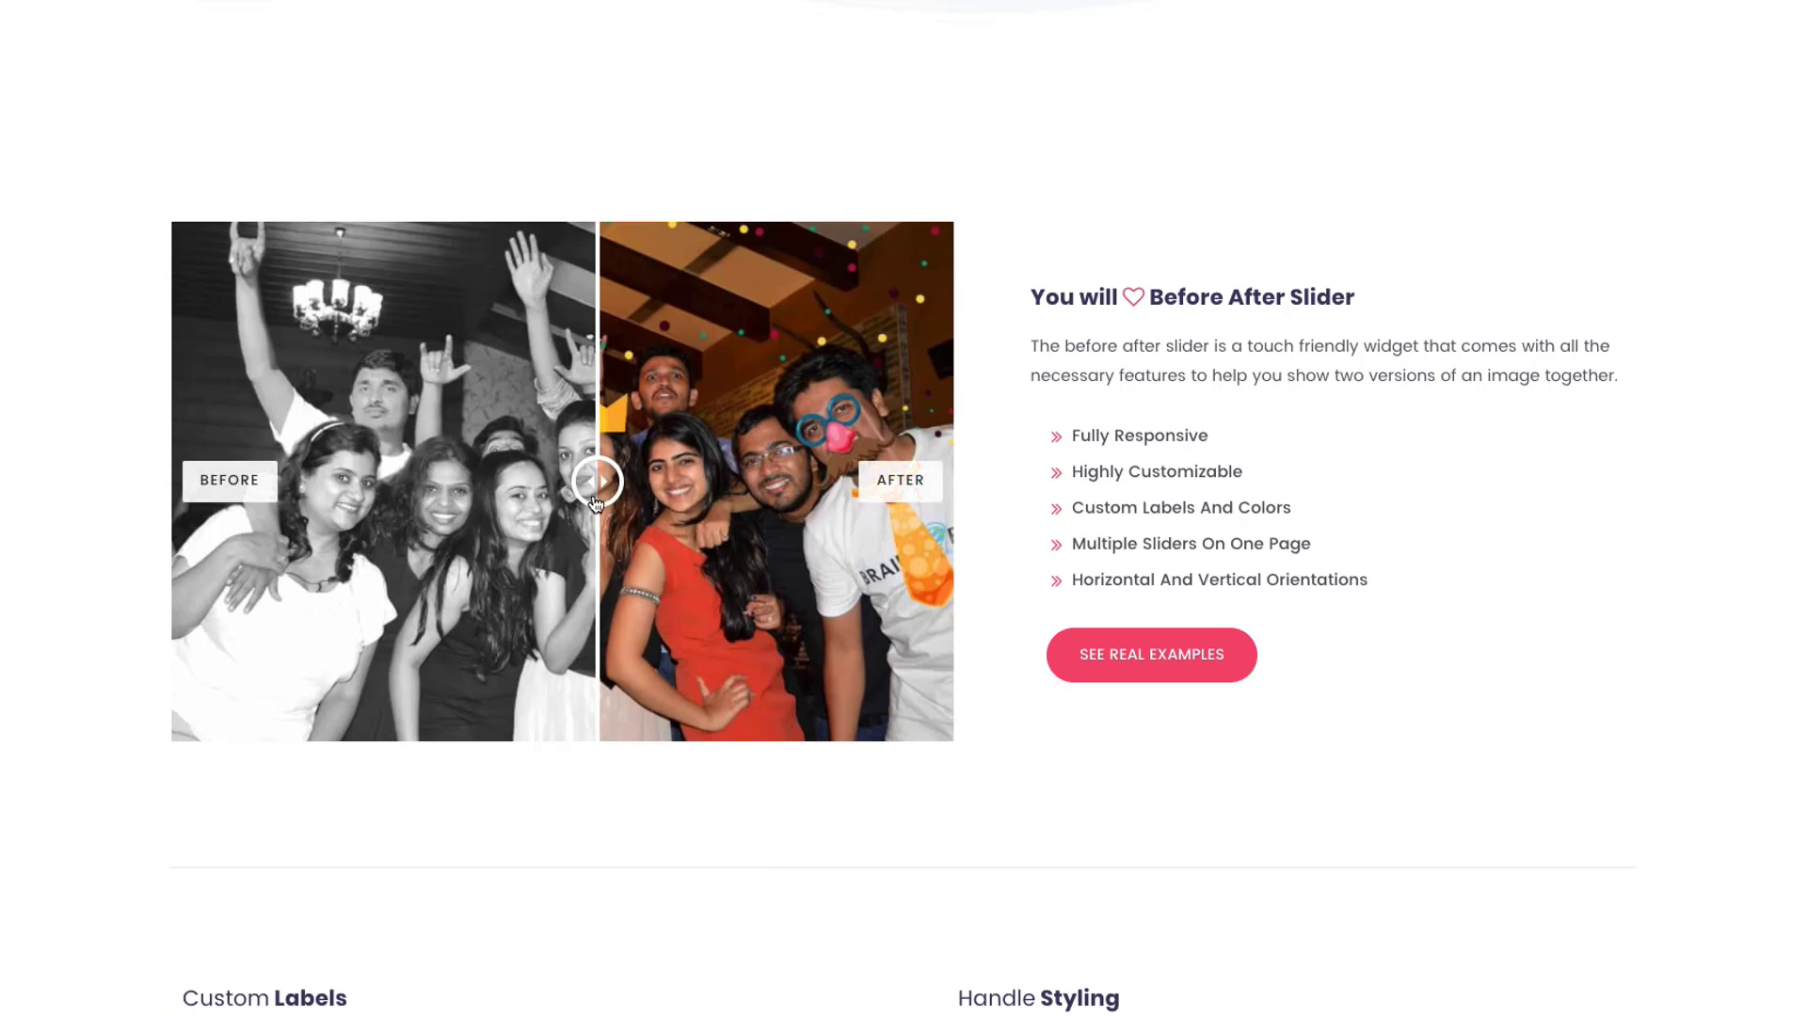
Step: Slide the demo comparison, then the Custom Labels demo slider further down, to preview both photos
{"action": "left_click_drag", "start_coordinate": [595, 504], "coordinate": [622, 477]}
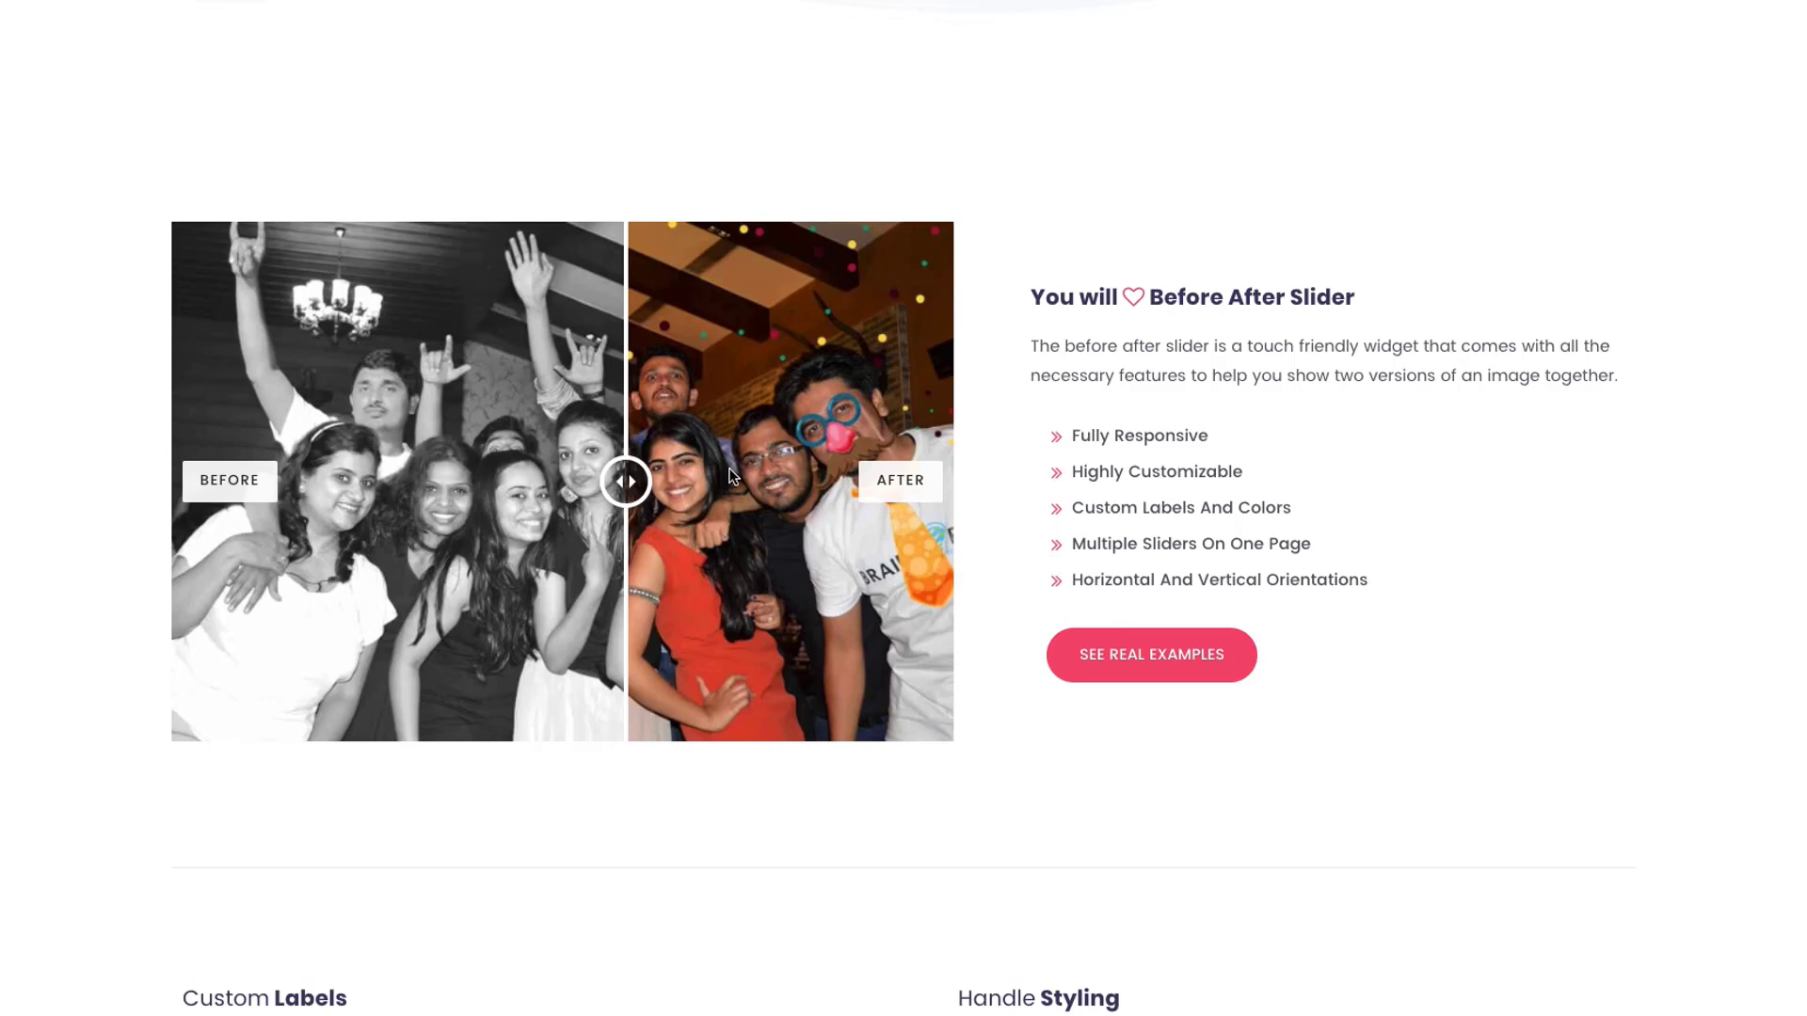
{"action": "scroll", "coordinate": [453, 483], "scroll_direction": "down", "scroll_amount": 8}
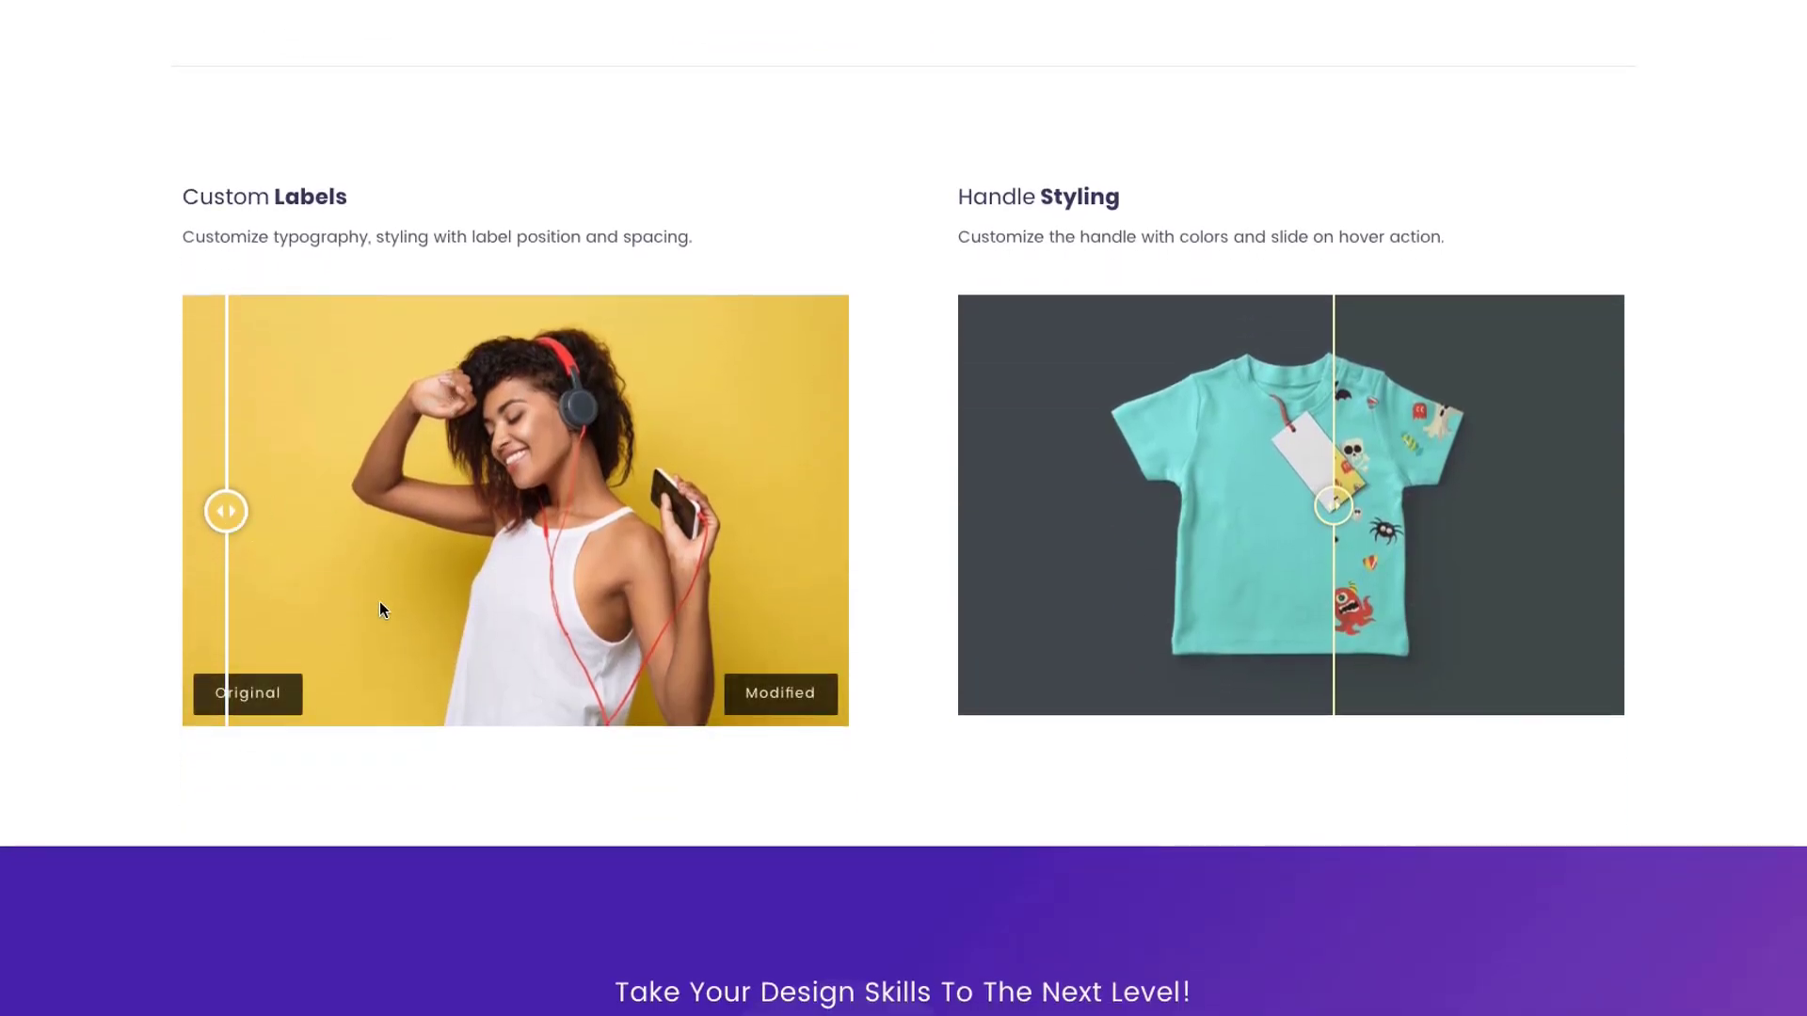
{"action": "mouse_move", "coordinate": [224, 512]}
{"action": "left_mouse_down"}
{"action": "mouse_move", "coordinate": [747, 537]}
{"action": "mouse_move", "coordinate": [212, 534]}
{"action": "left_mouse_up"}
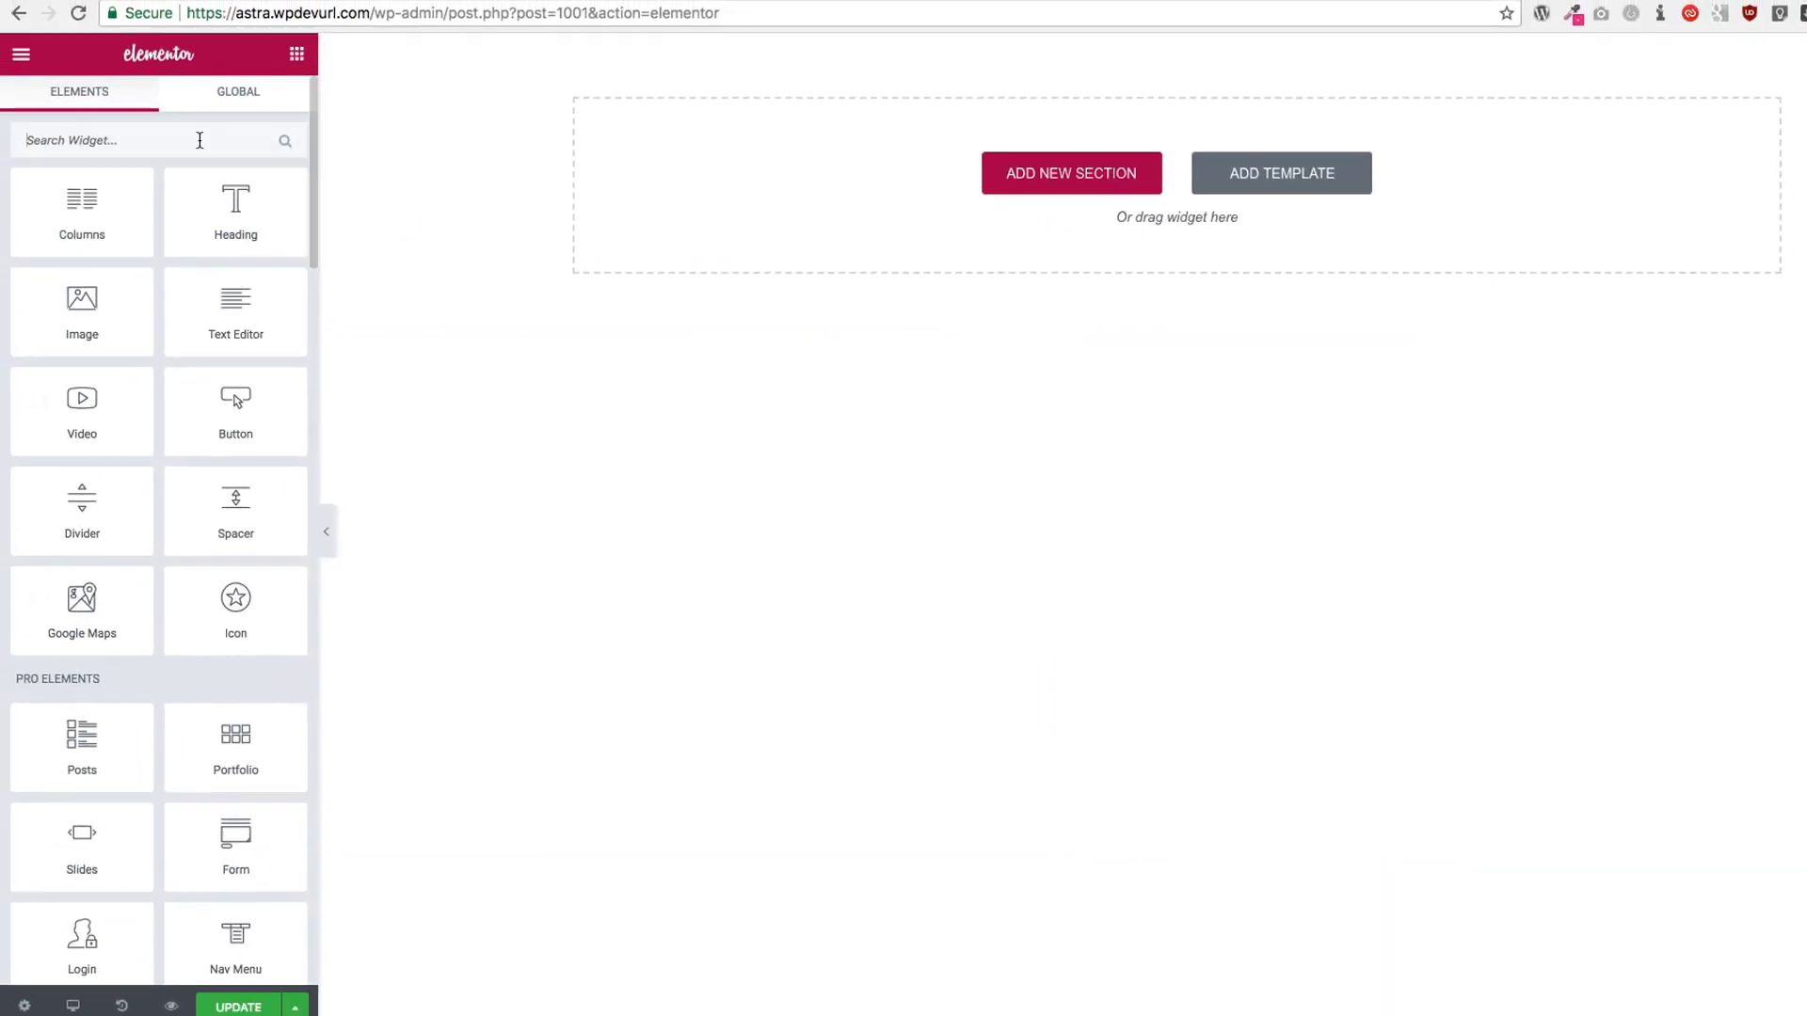
Step: Search widgets for 'befor' and place the Before After Slider on the page
{"action": "left_click", "coordinate": [199, 140]}
{"action": "type", "text": "before"}
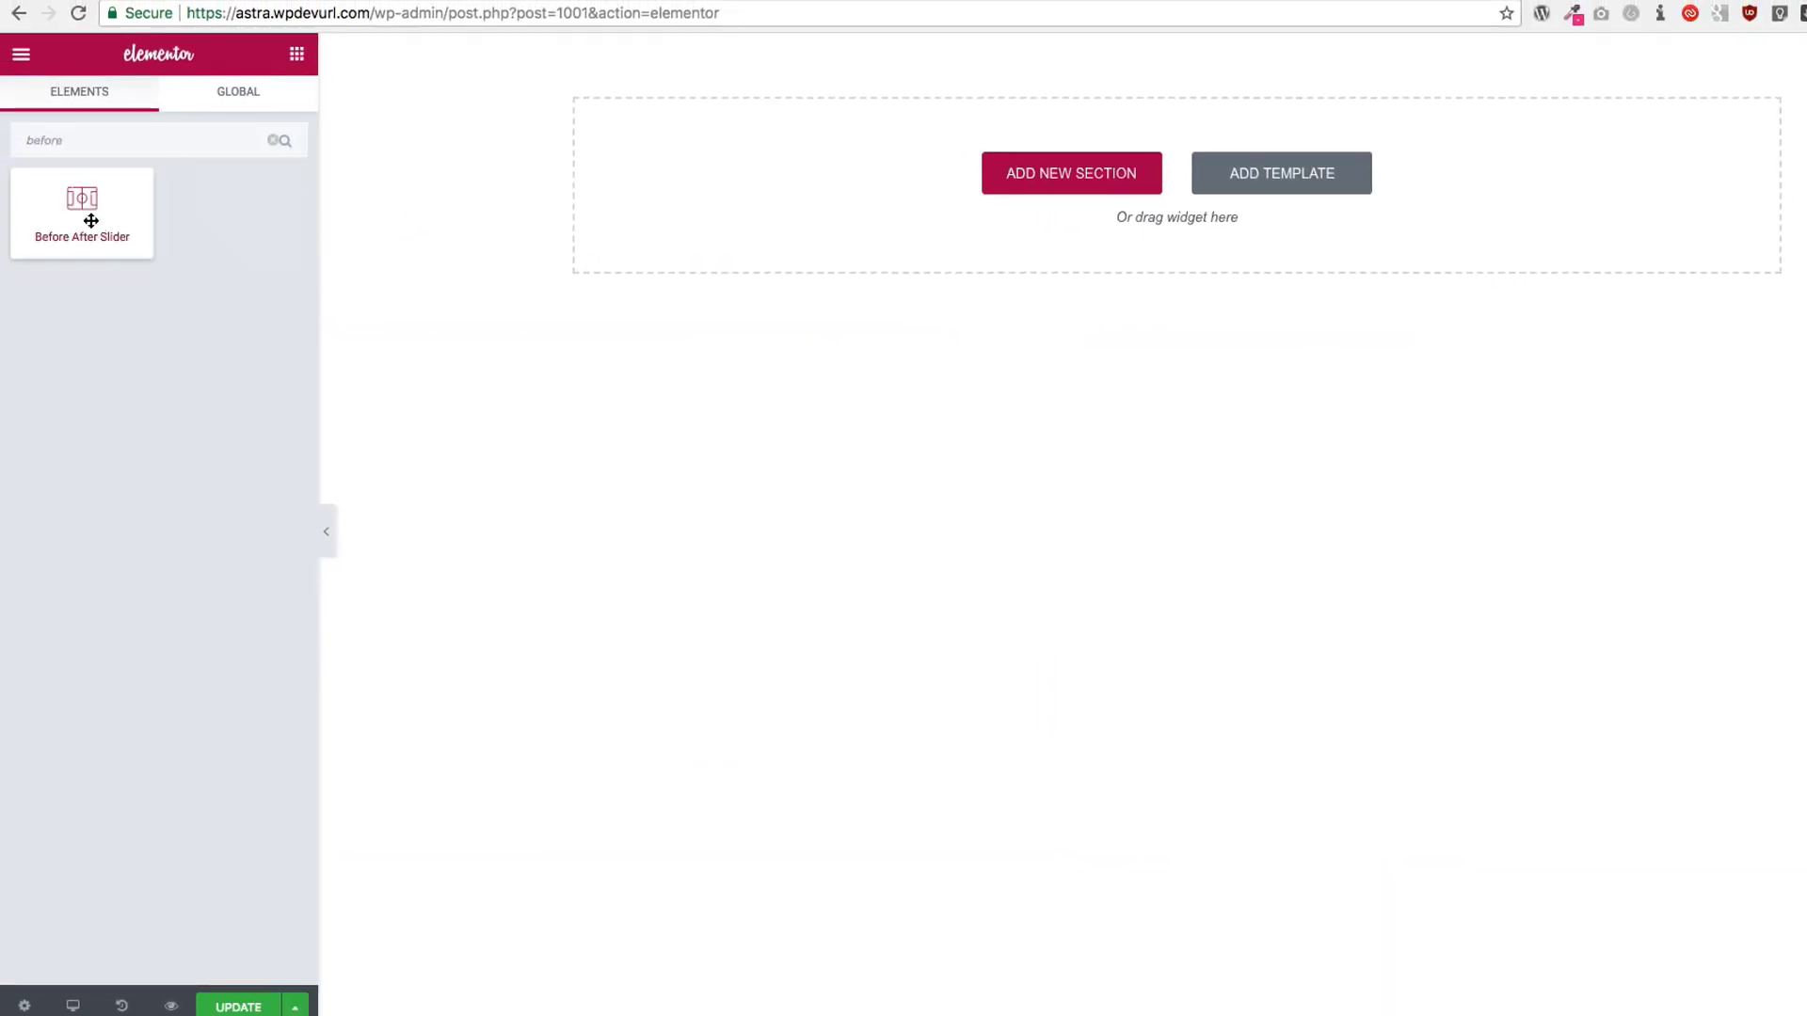
{"action": "left_click_drag", "start_coordinate": [88, 213], "coordinate": [642, 161]}
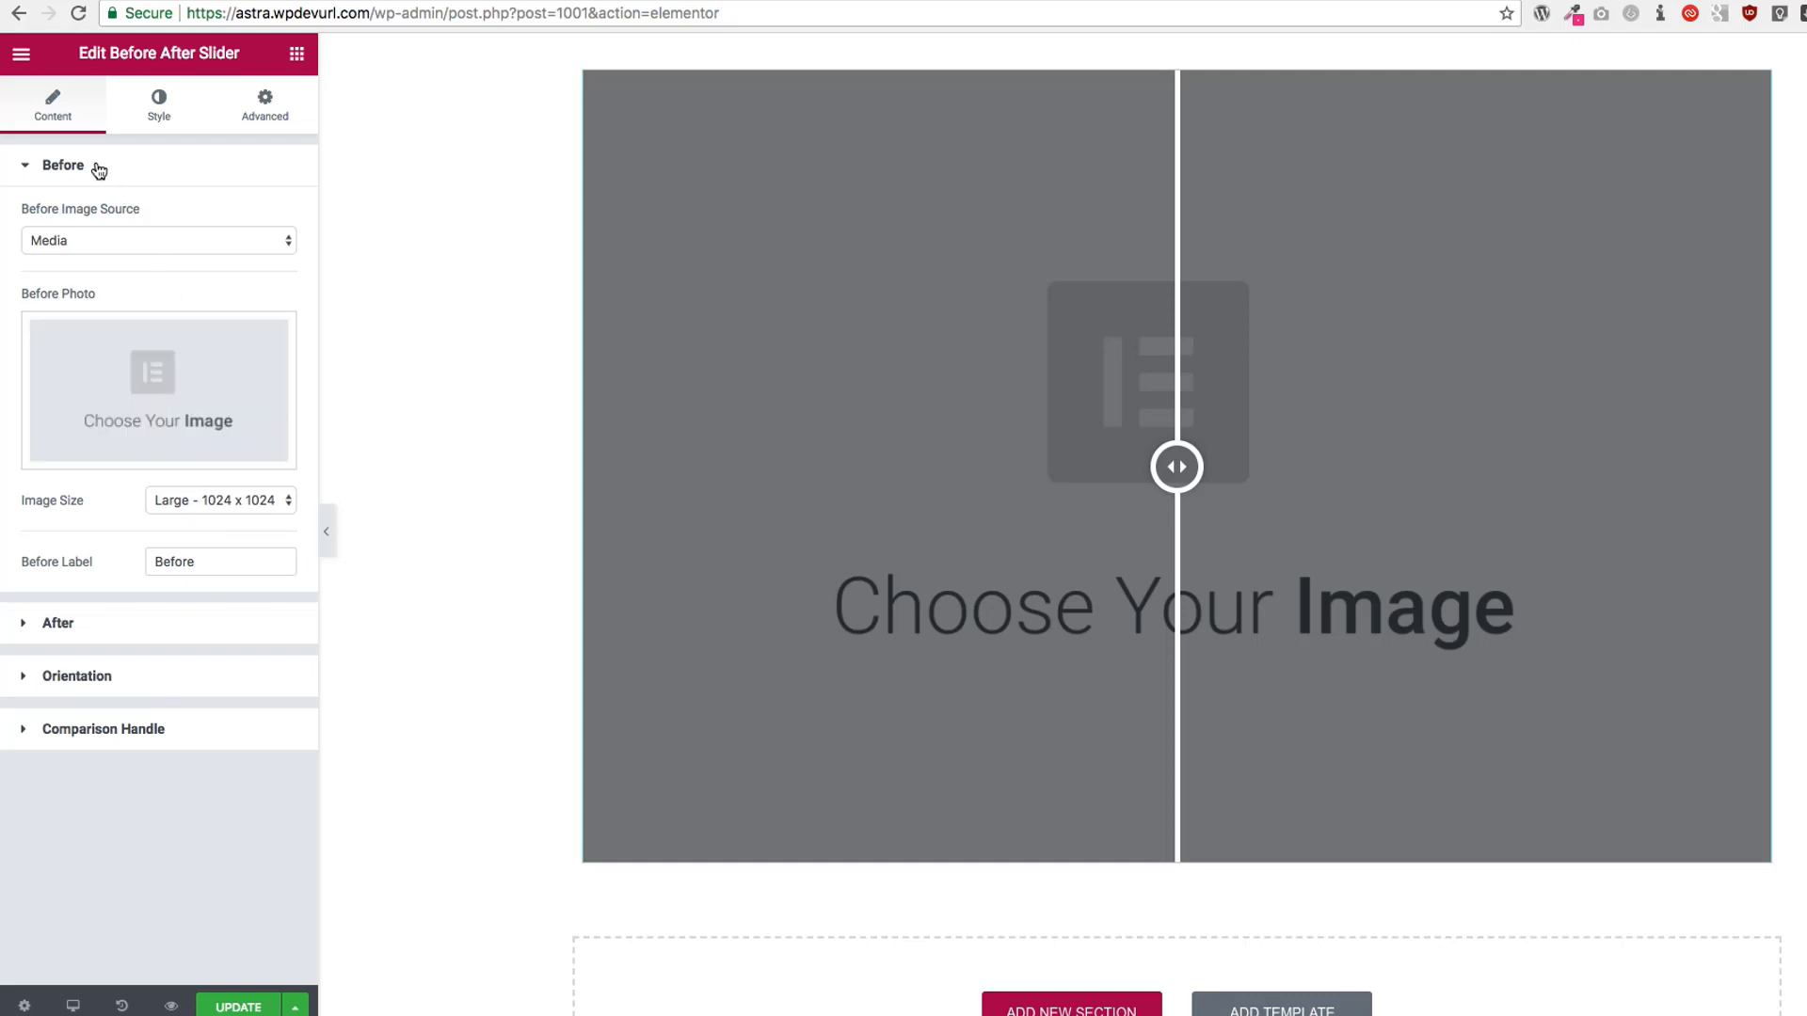
Step: Switch the before image source to URL, then back to Media
{"action": "left_click", "coordinate": [66, 243]}
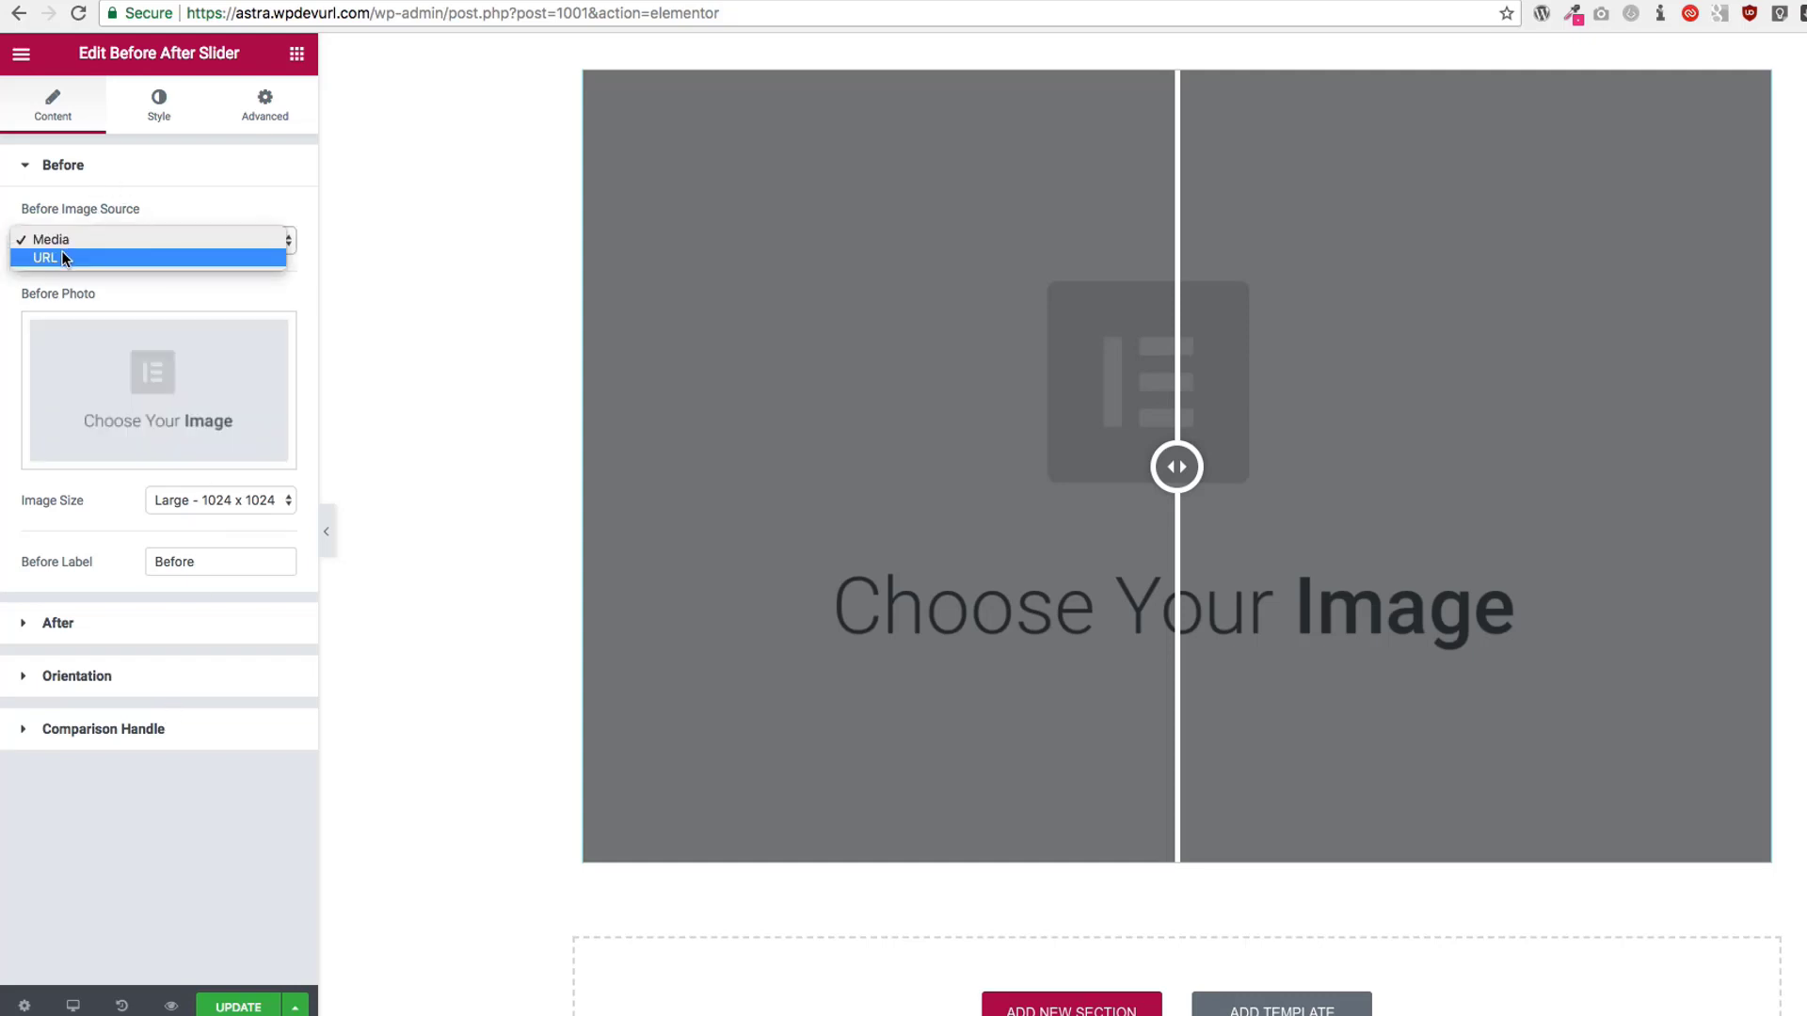
{"action": "left_click", "coordinate": [64, 258]}
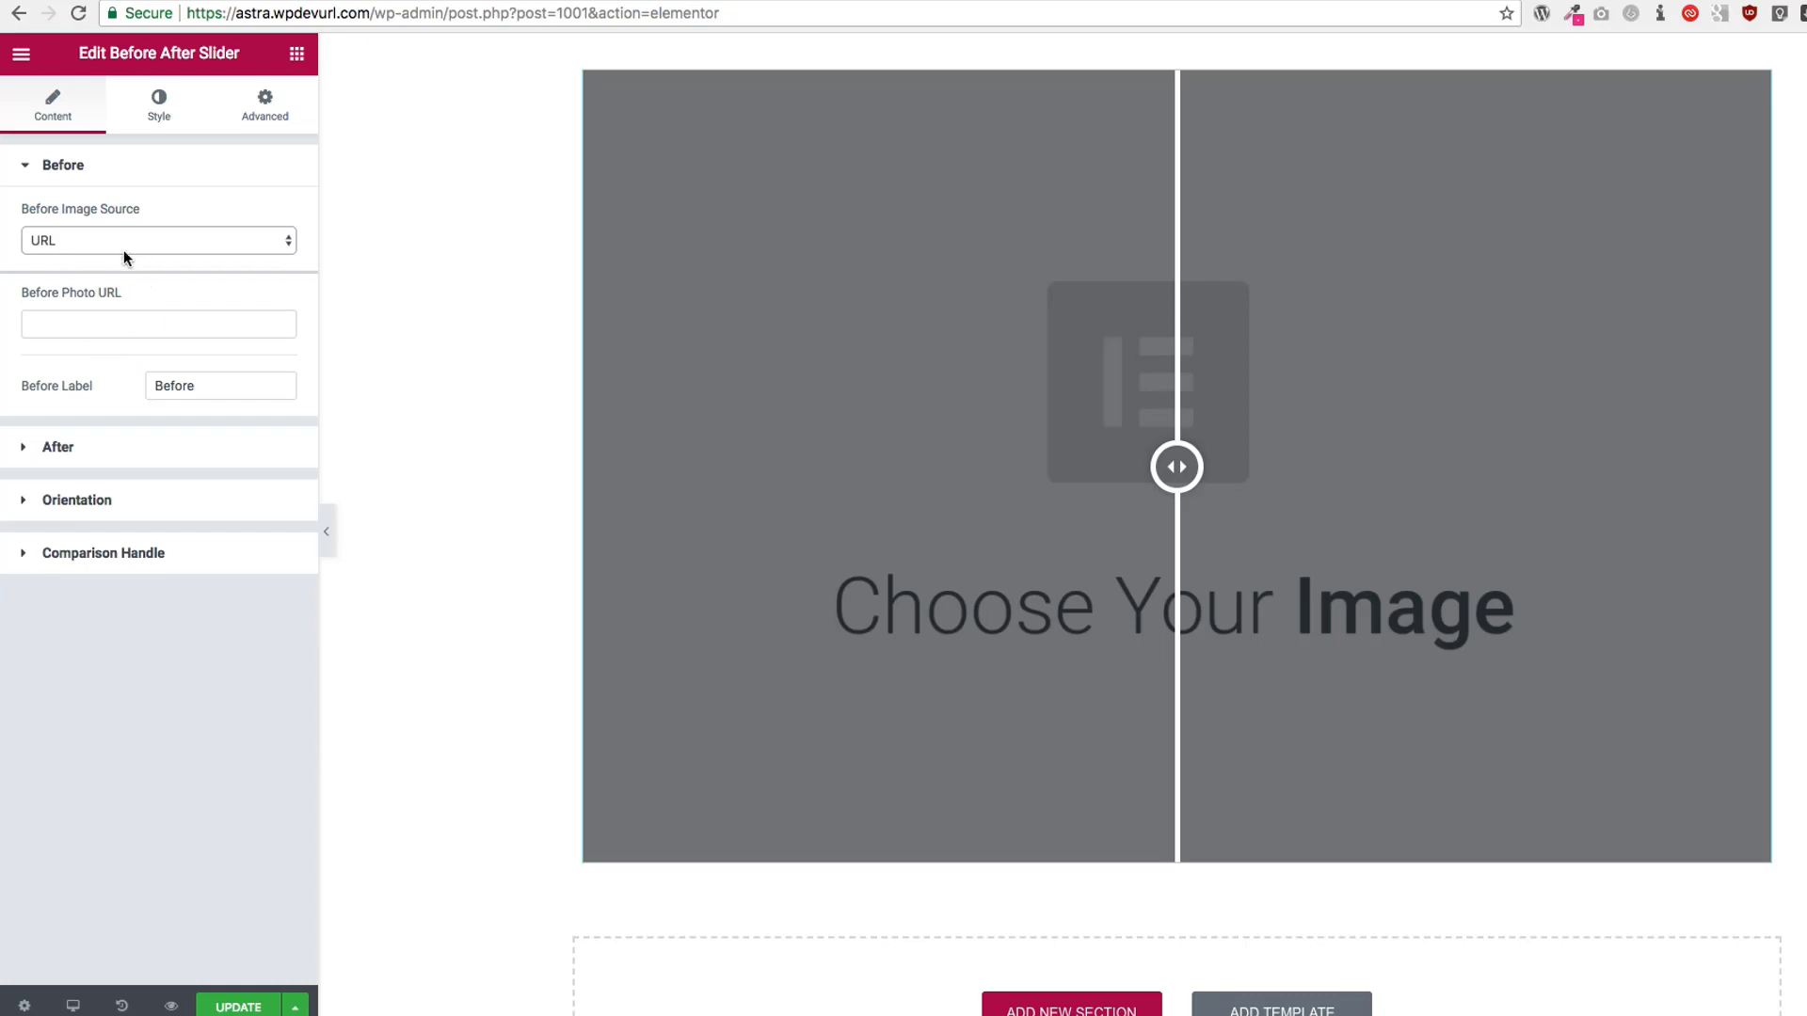
{"action": "left_click", "coordinate": [118, 242]}
{"action": "left_click", "coordinate": [95, 224]}
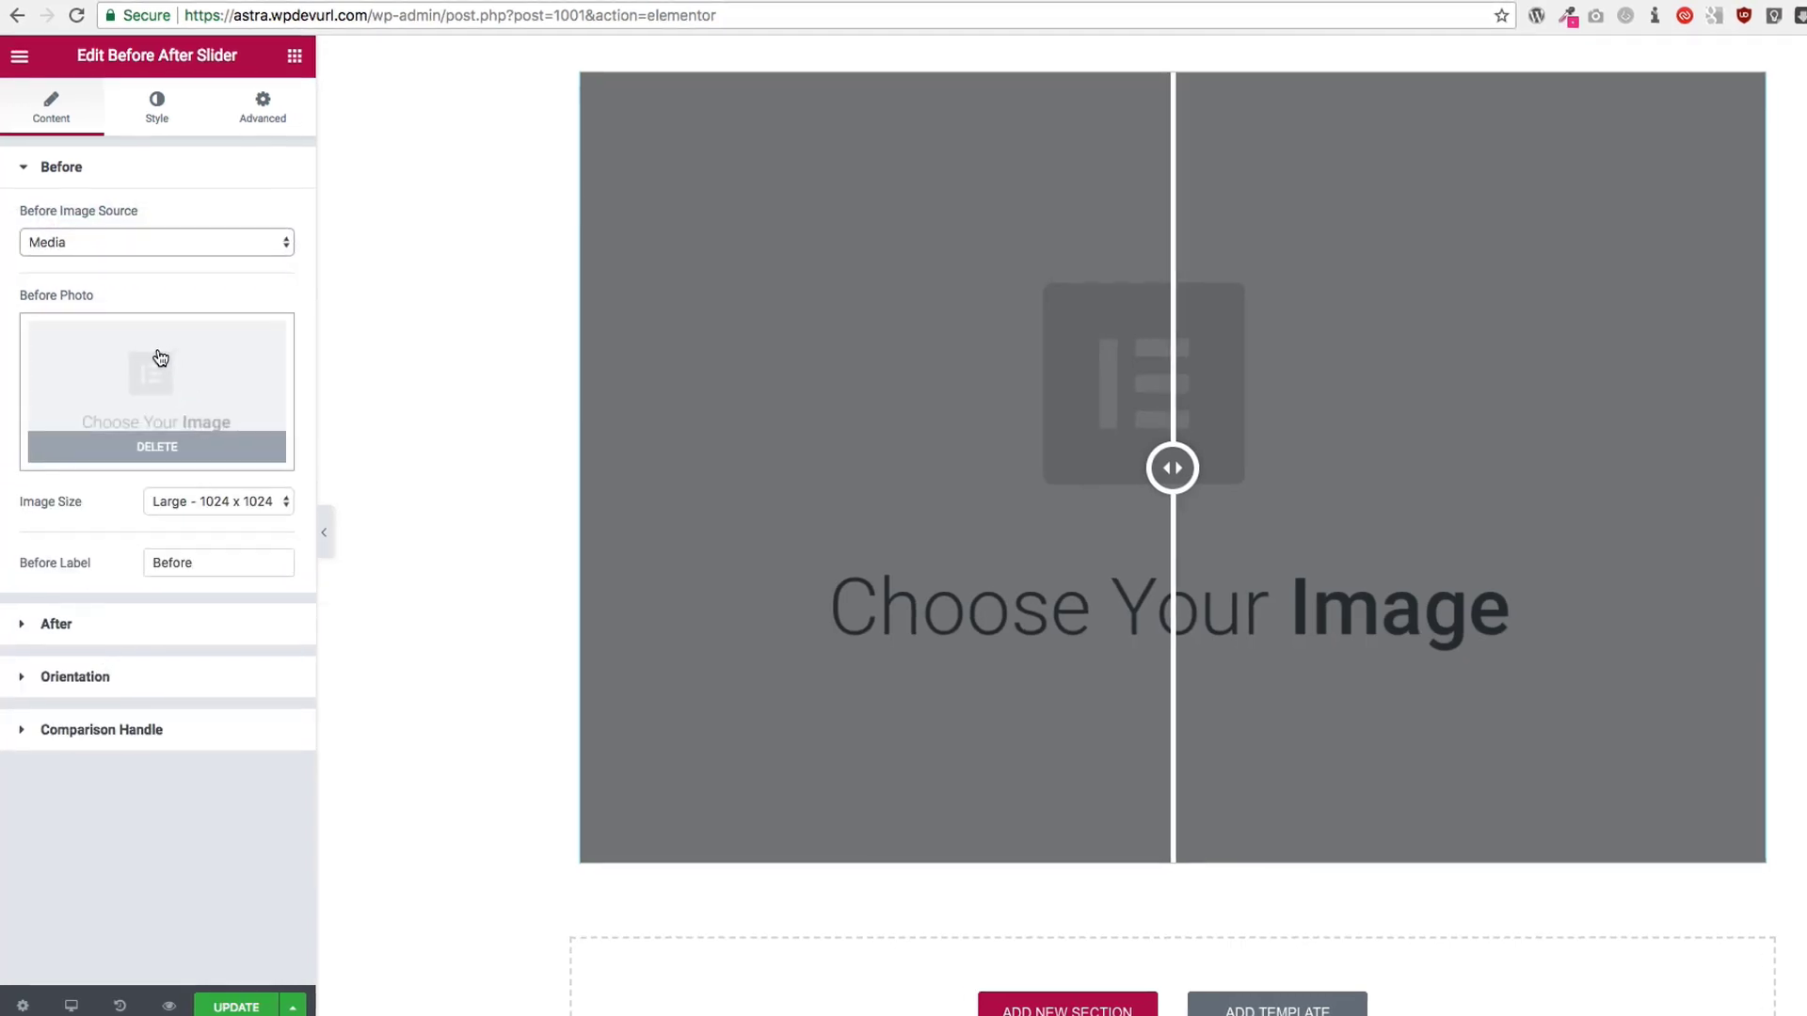
Step: Insert one kitchen photo as the before image and the other as the after image
{"action": "left_click", "coordinate": [160, 357]}
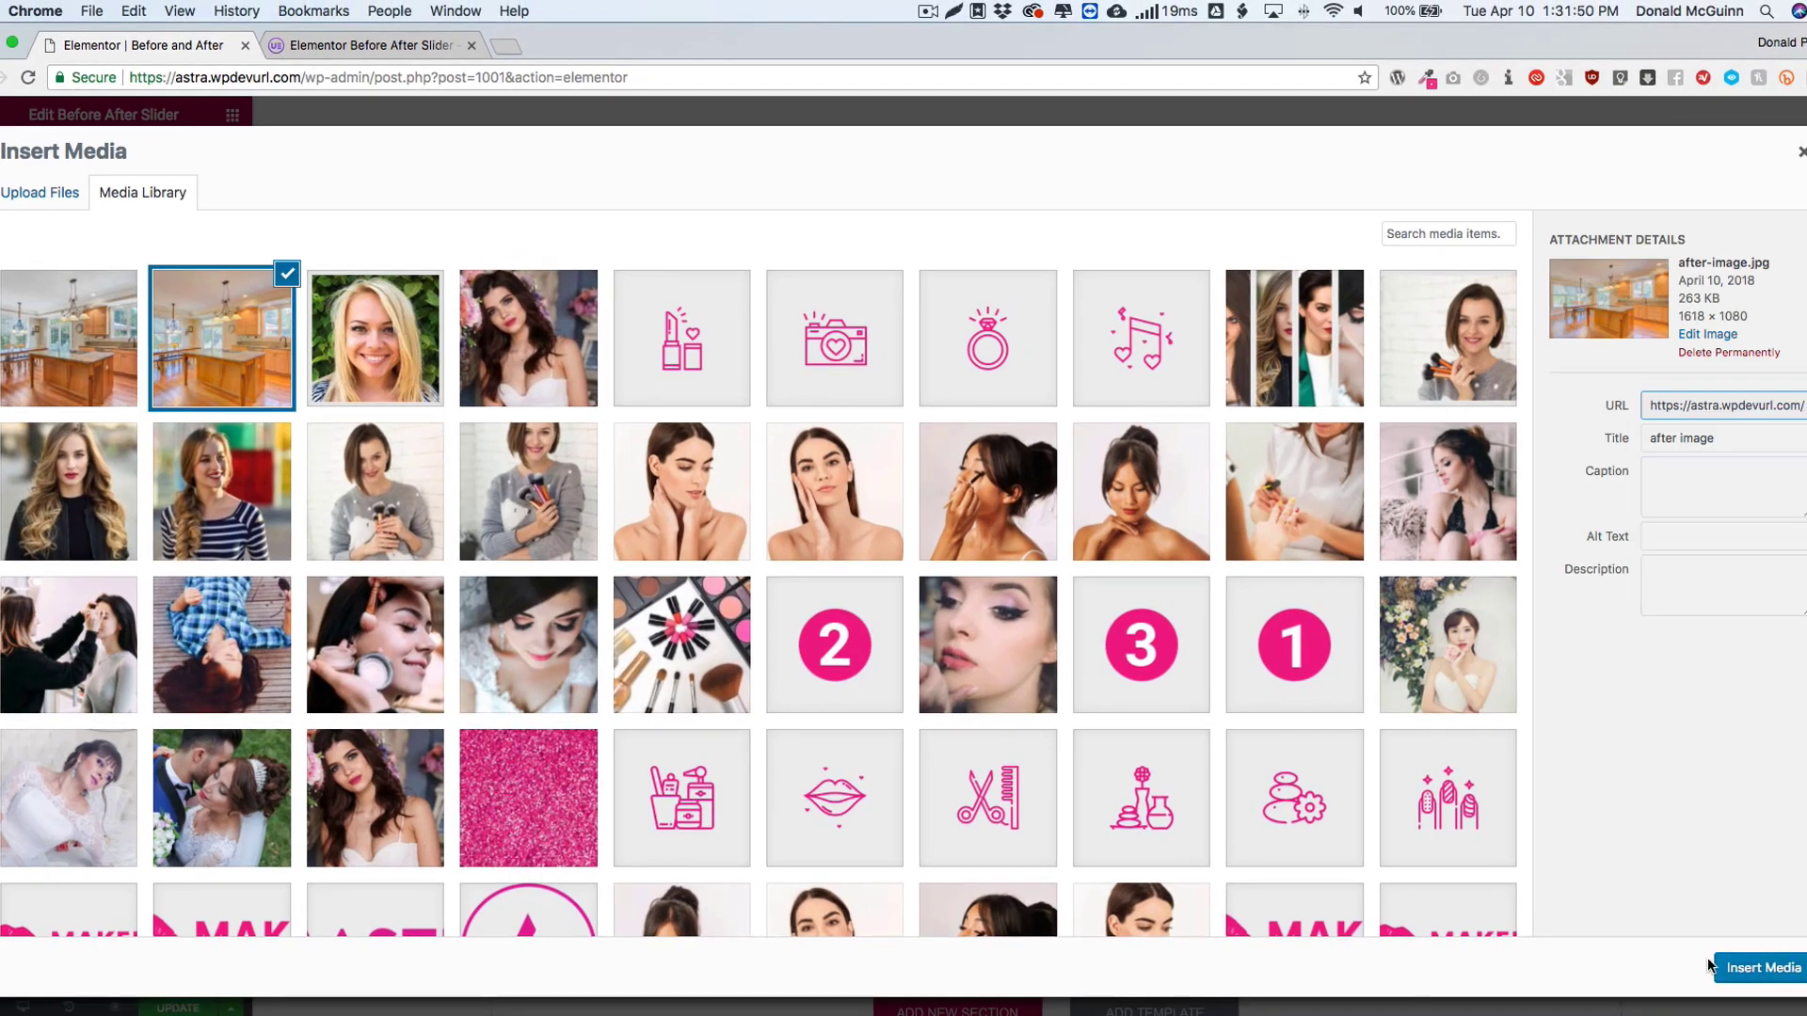
{"action": "left_click", "coordinate": [1710, 967]}
{"action": "left_click", "coordinate": [132, 646]}
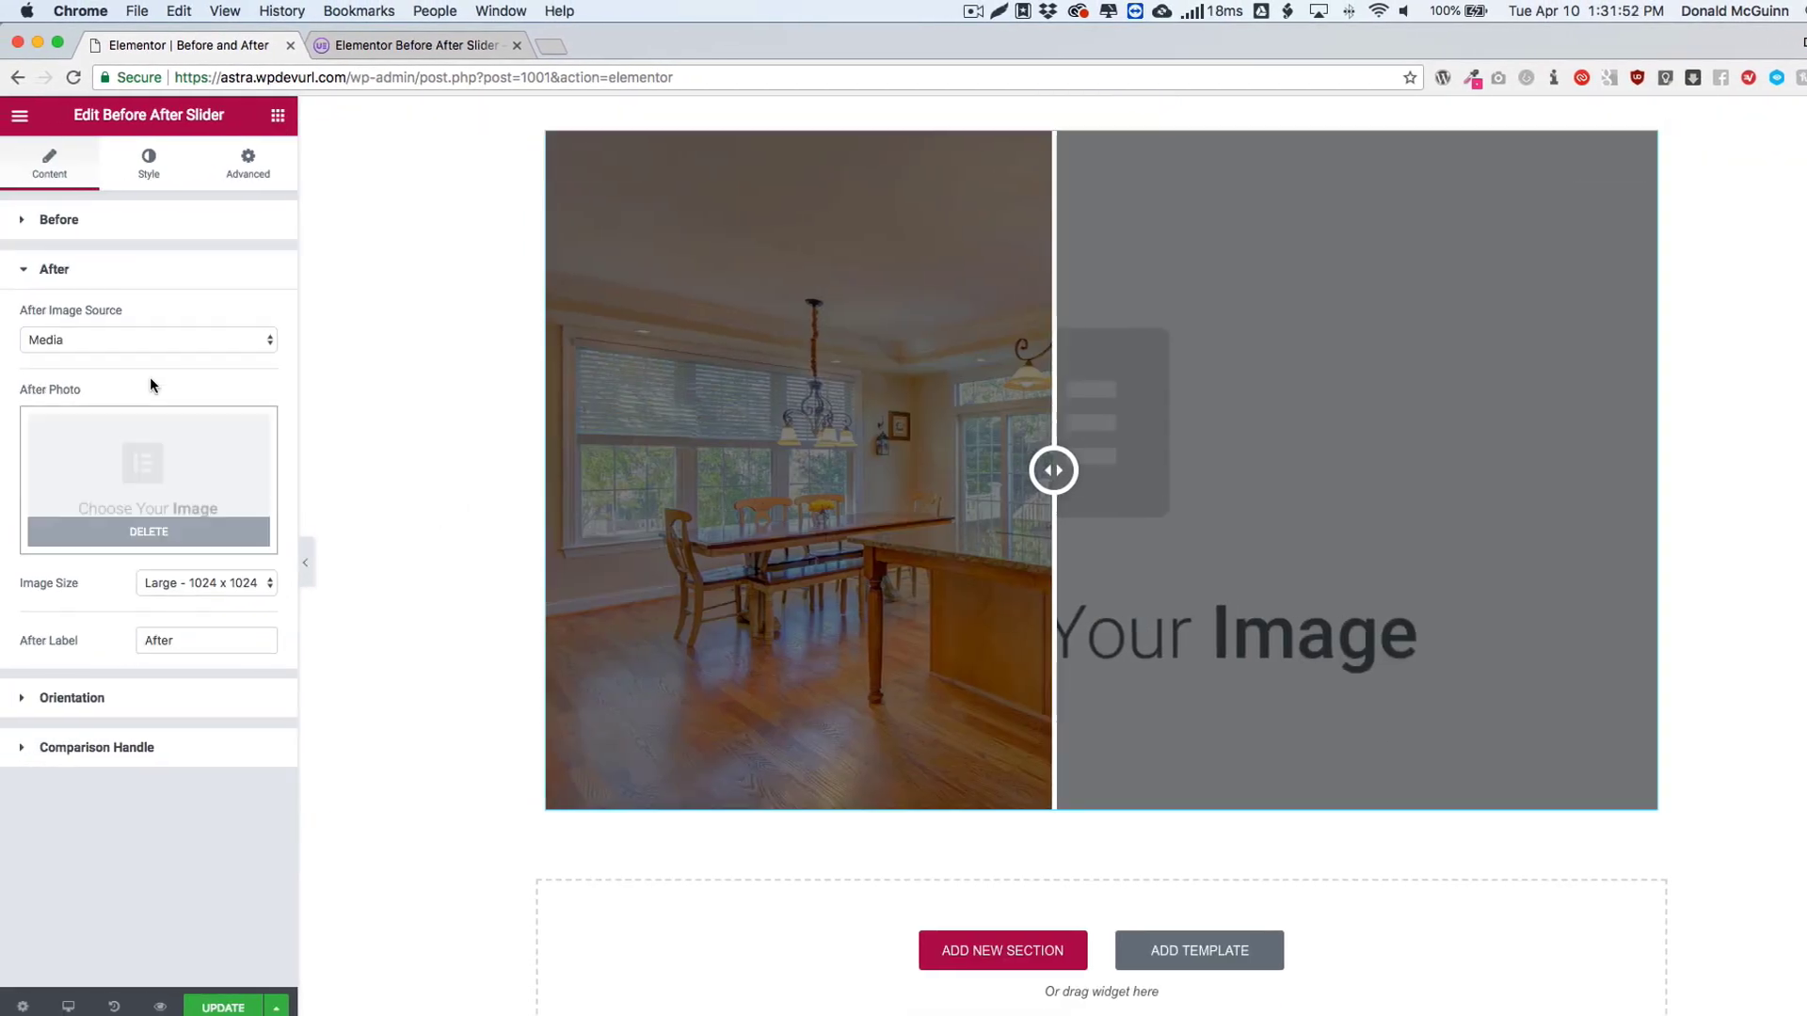
{"action": "left_click", "coordinate": [109, 480]}
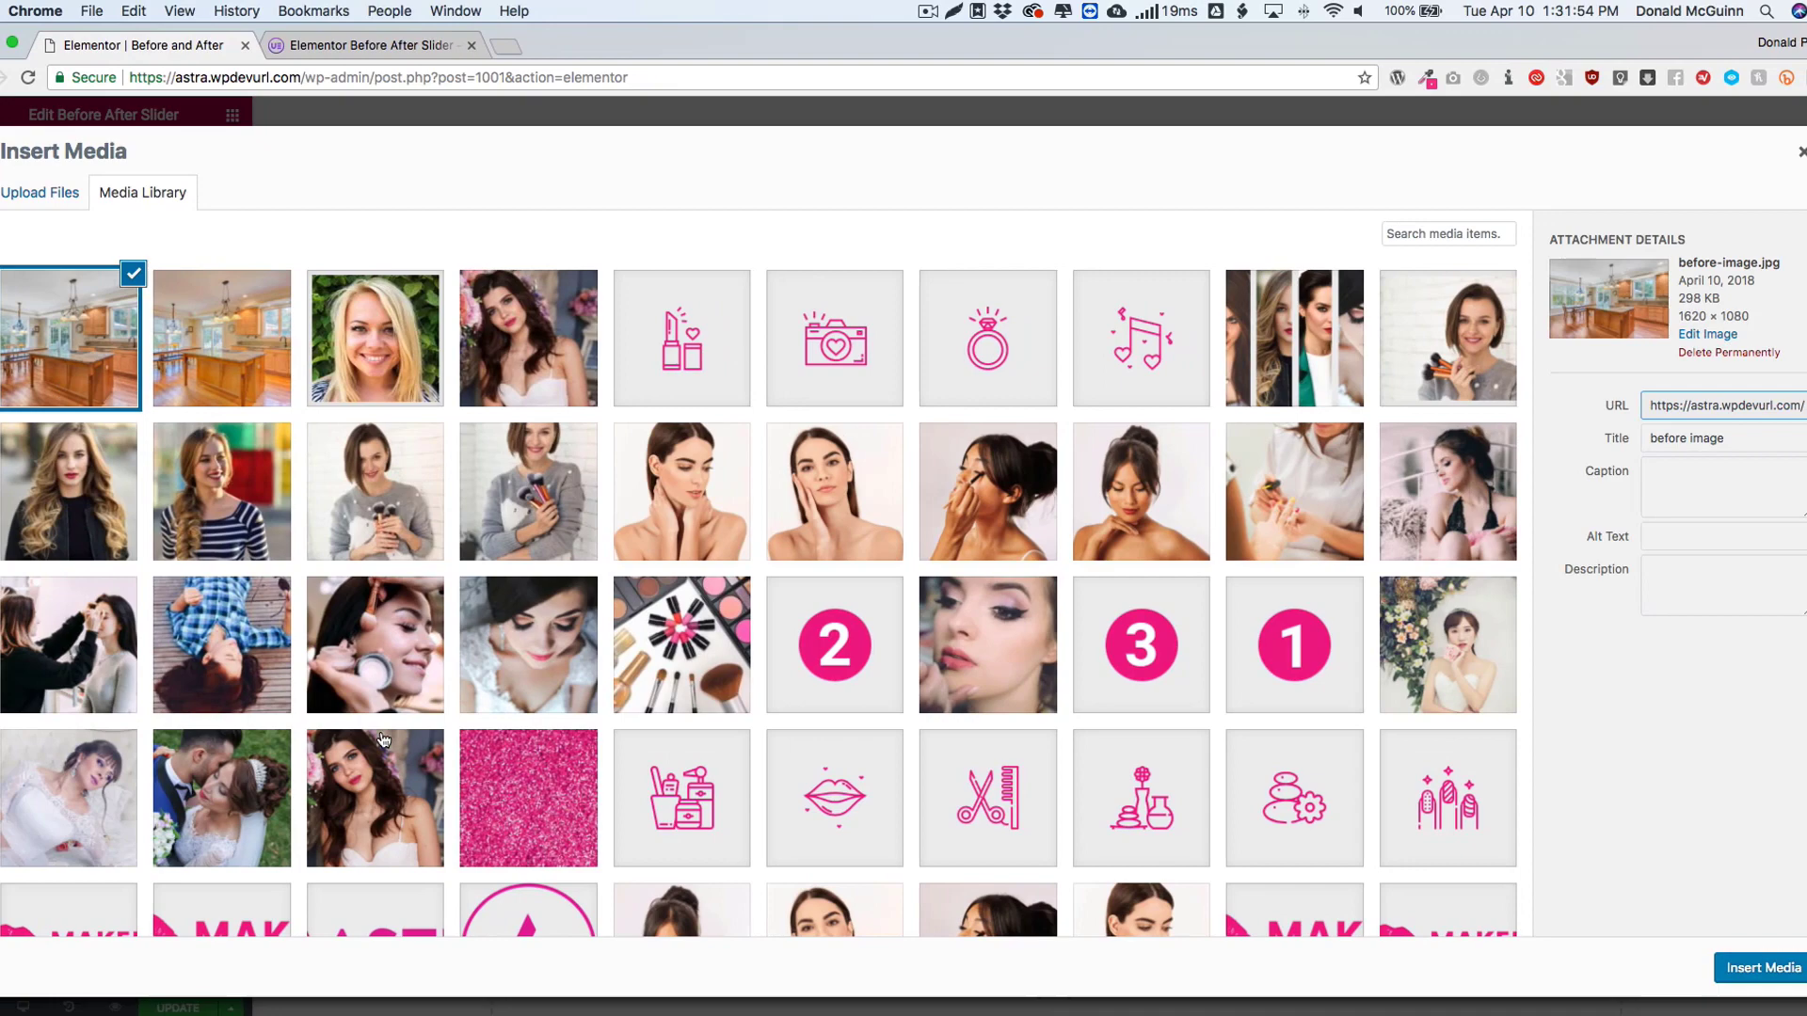
{"action": "left_click", "coordinate": [1730, 970]}
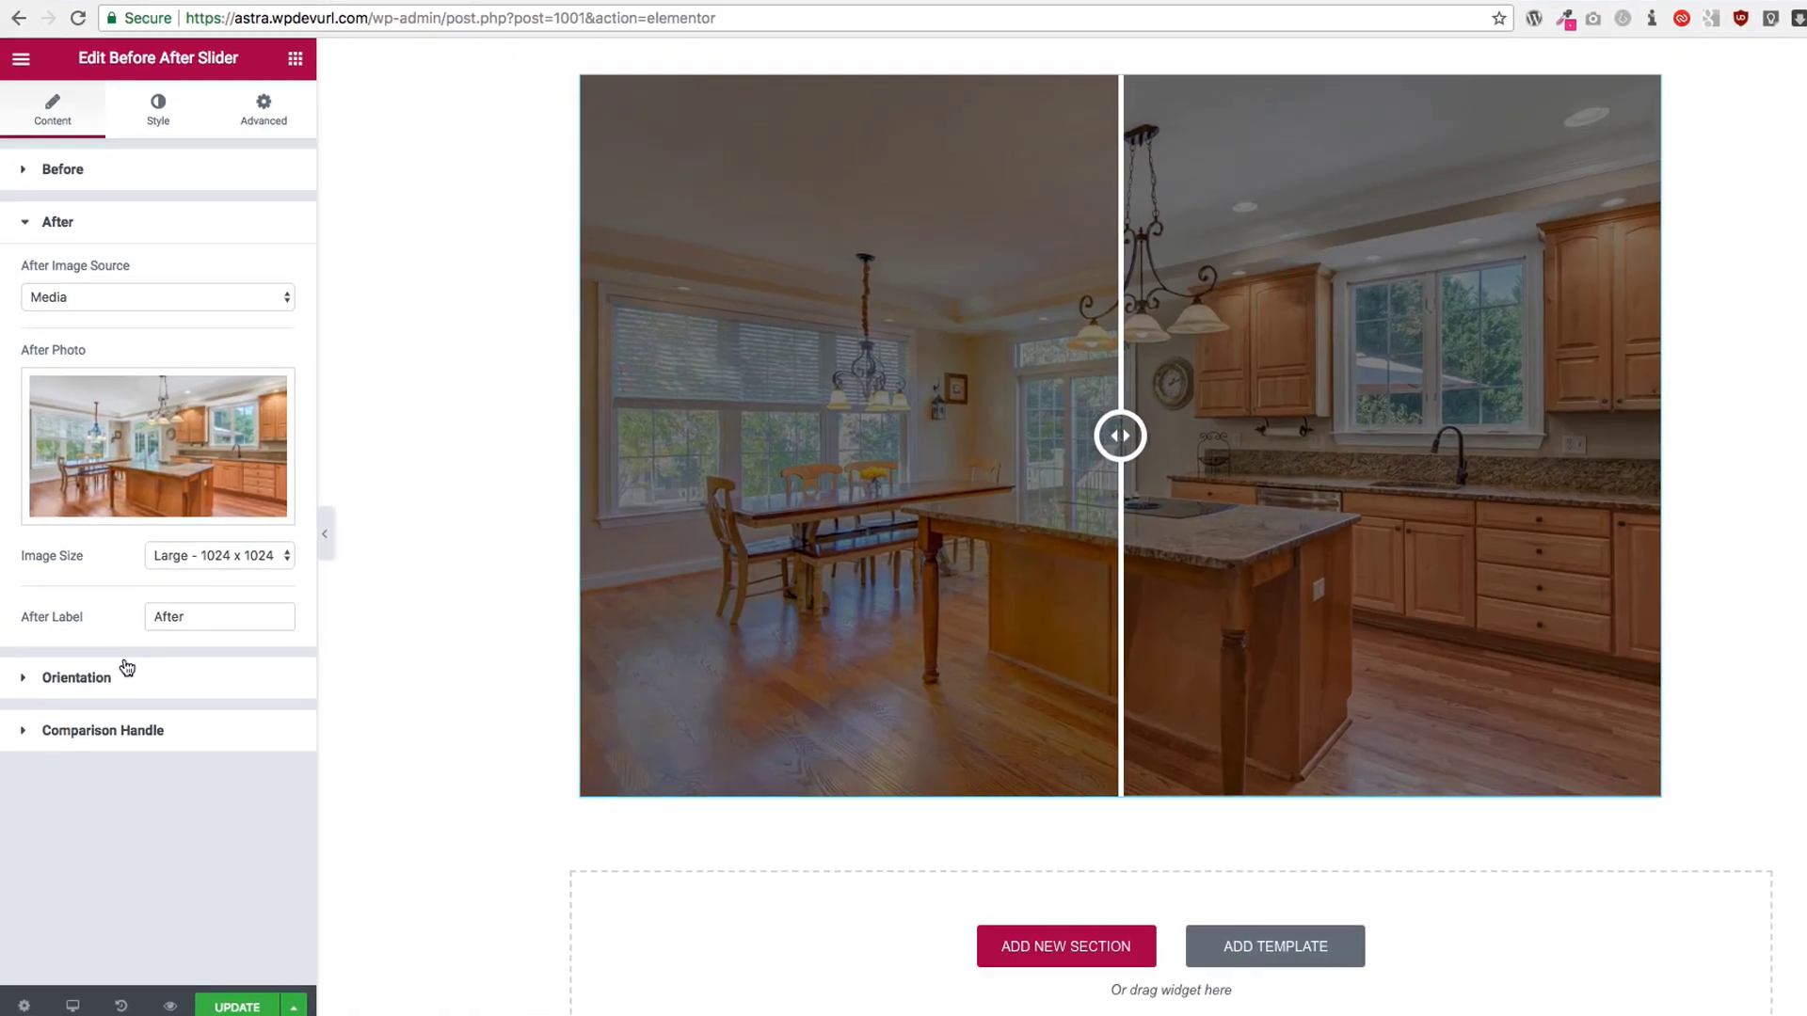
Step: Confirm both before and after image sizes stay at Large (1024 x 1024)
{"action": "left_click", "coordinate": [185, 562]}
{"action": "left_click", "coordinate": [127, 557]}
{"action": "left_click", "coordinate": [150, 179]}
{"action": "left_click", "coordinate": [226, 506]}
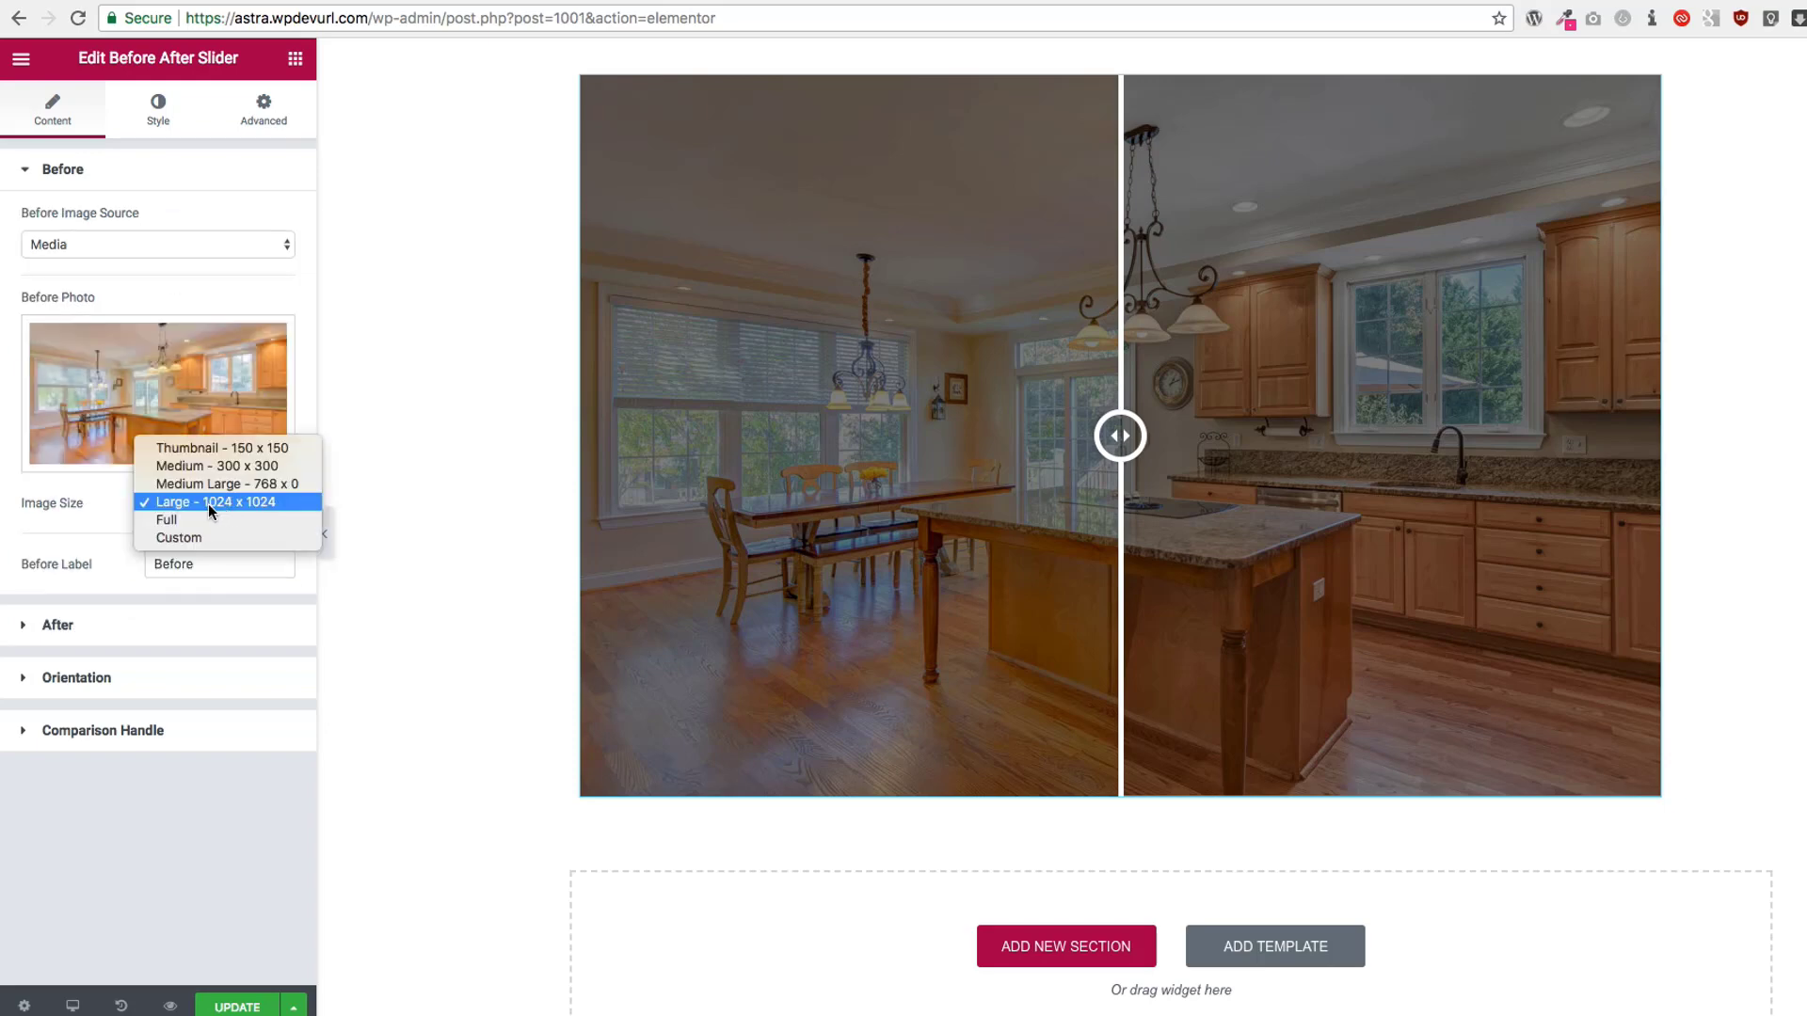
{"action": "left_click", "coordinate": [115, 516]}
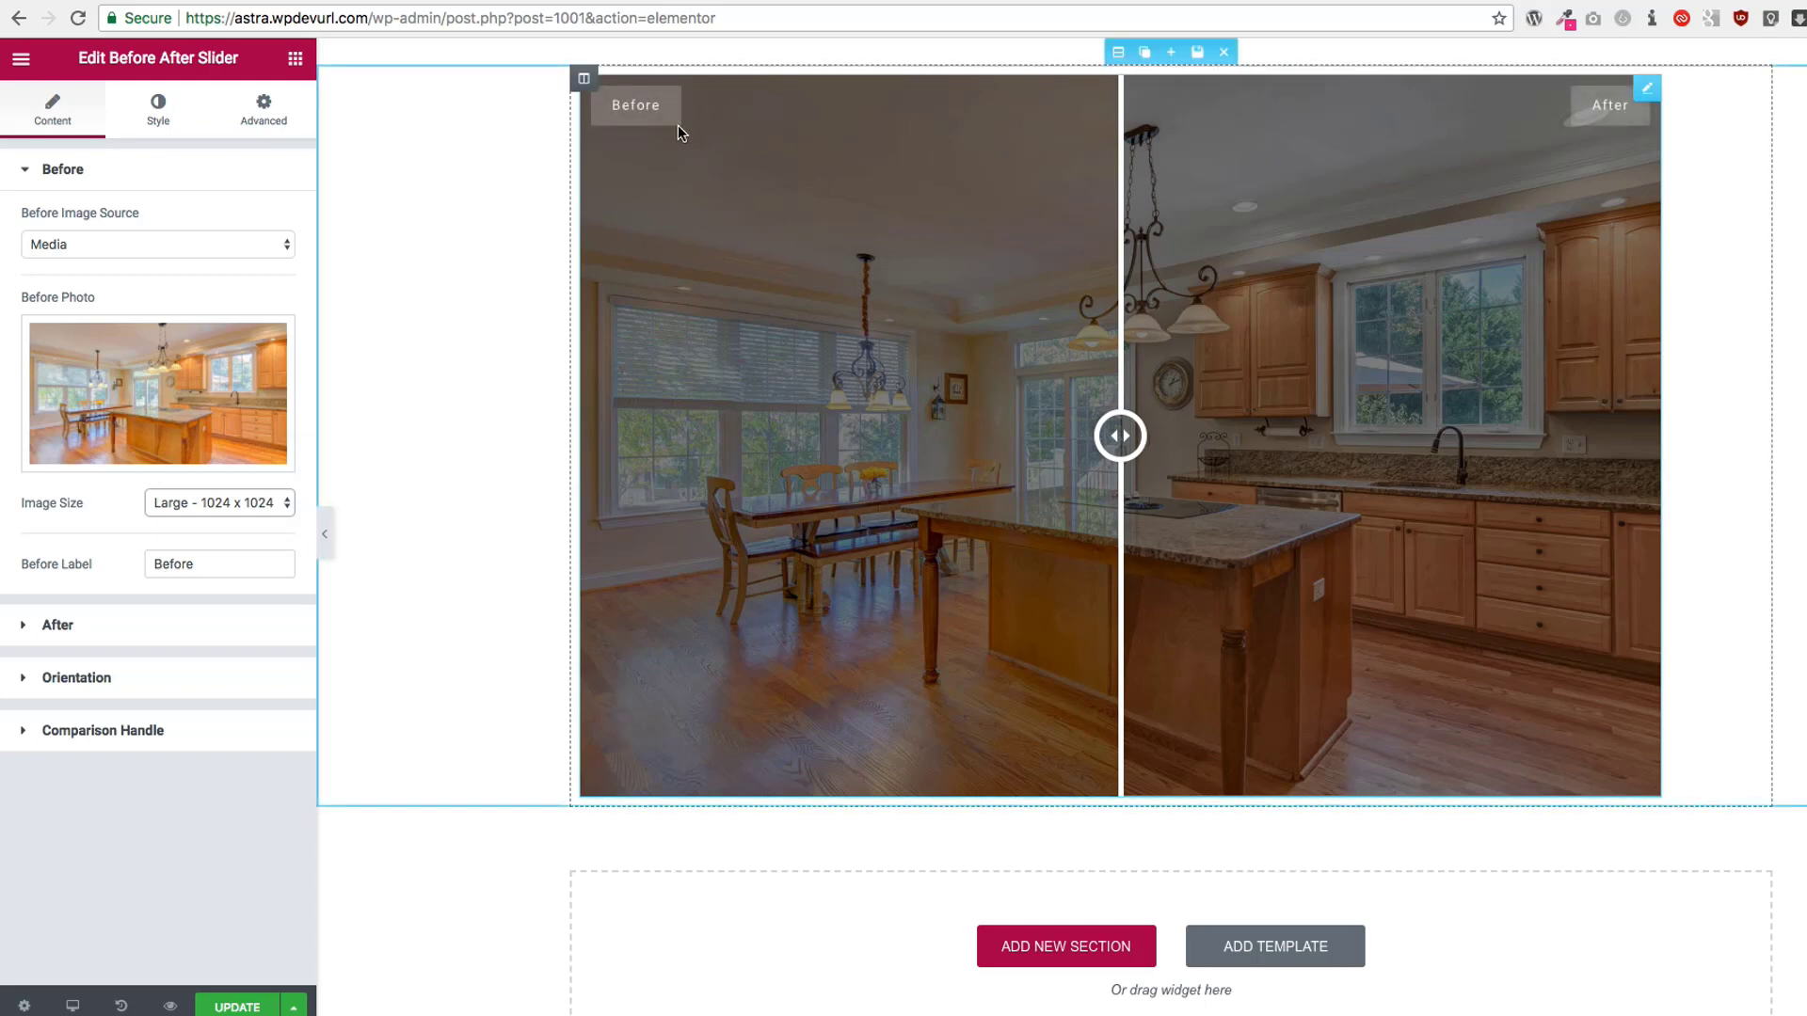
Step: Change the before label text to 'Fusion Soft'
{"action": "left_click", "coordinate": [235, 562]}
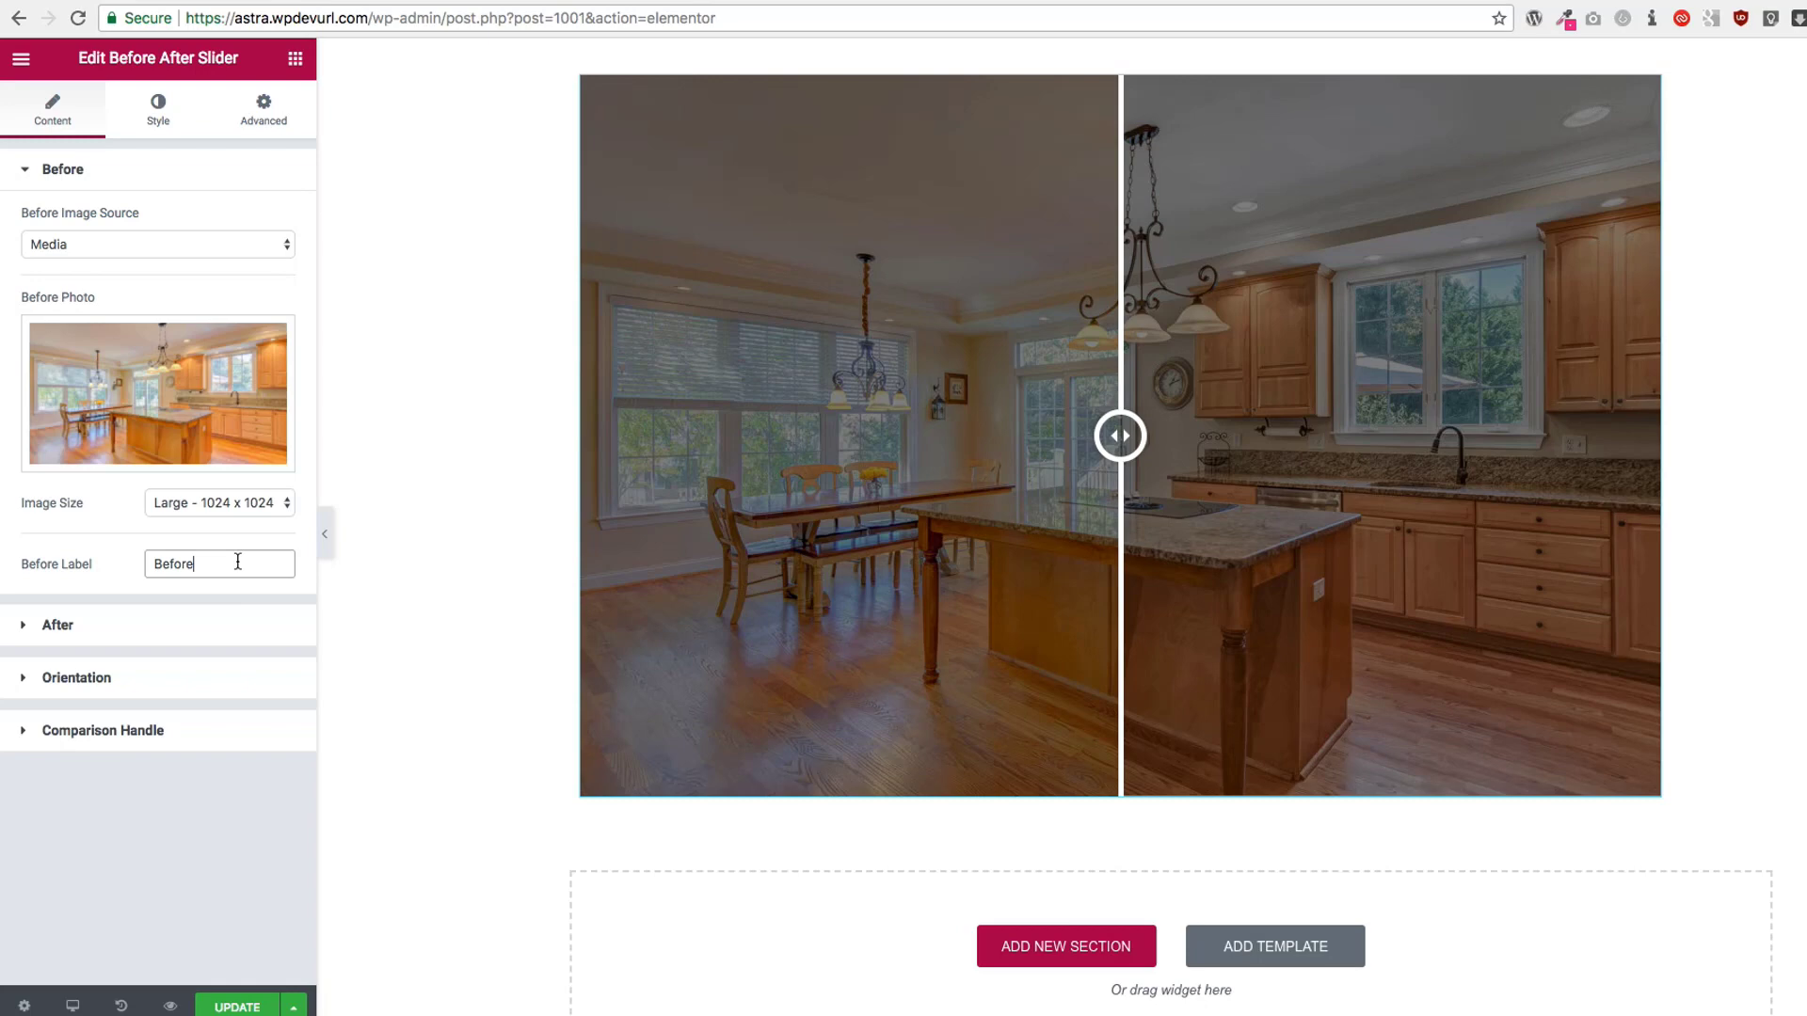
{"action": "double_click", "coordinate": [238, 562]}
{"action": "type", "text": "Fusion Soft"}
Step: Change the after label text to 'Clear Windows'
{"action": "left_click", "coordinate": [141, 626]}
{"action": "left_click", "coordinate": [214, 616]}
{"action": "double_click", "coordinate": [213, 616]}
{"action": "type", "text": "Clear Windows"}
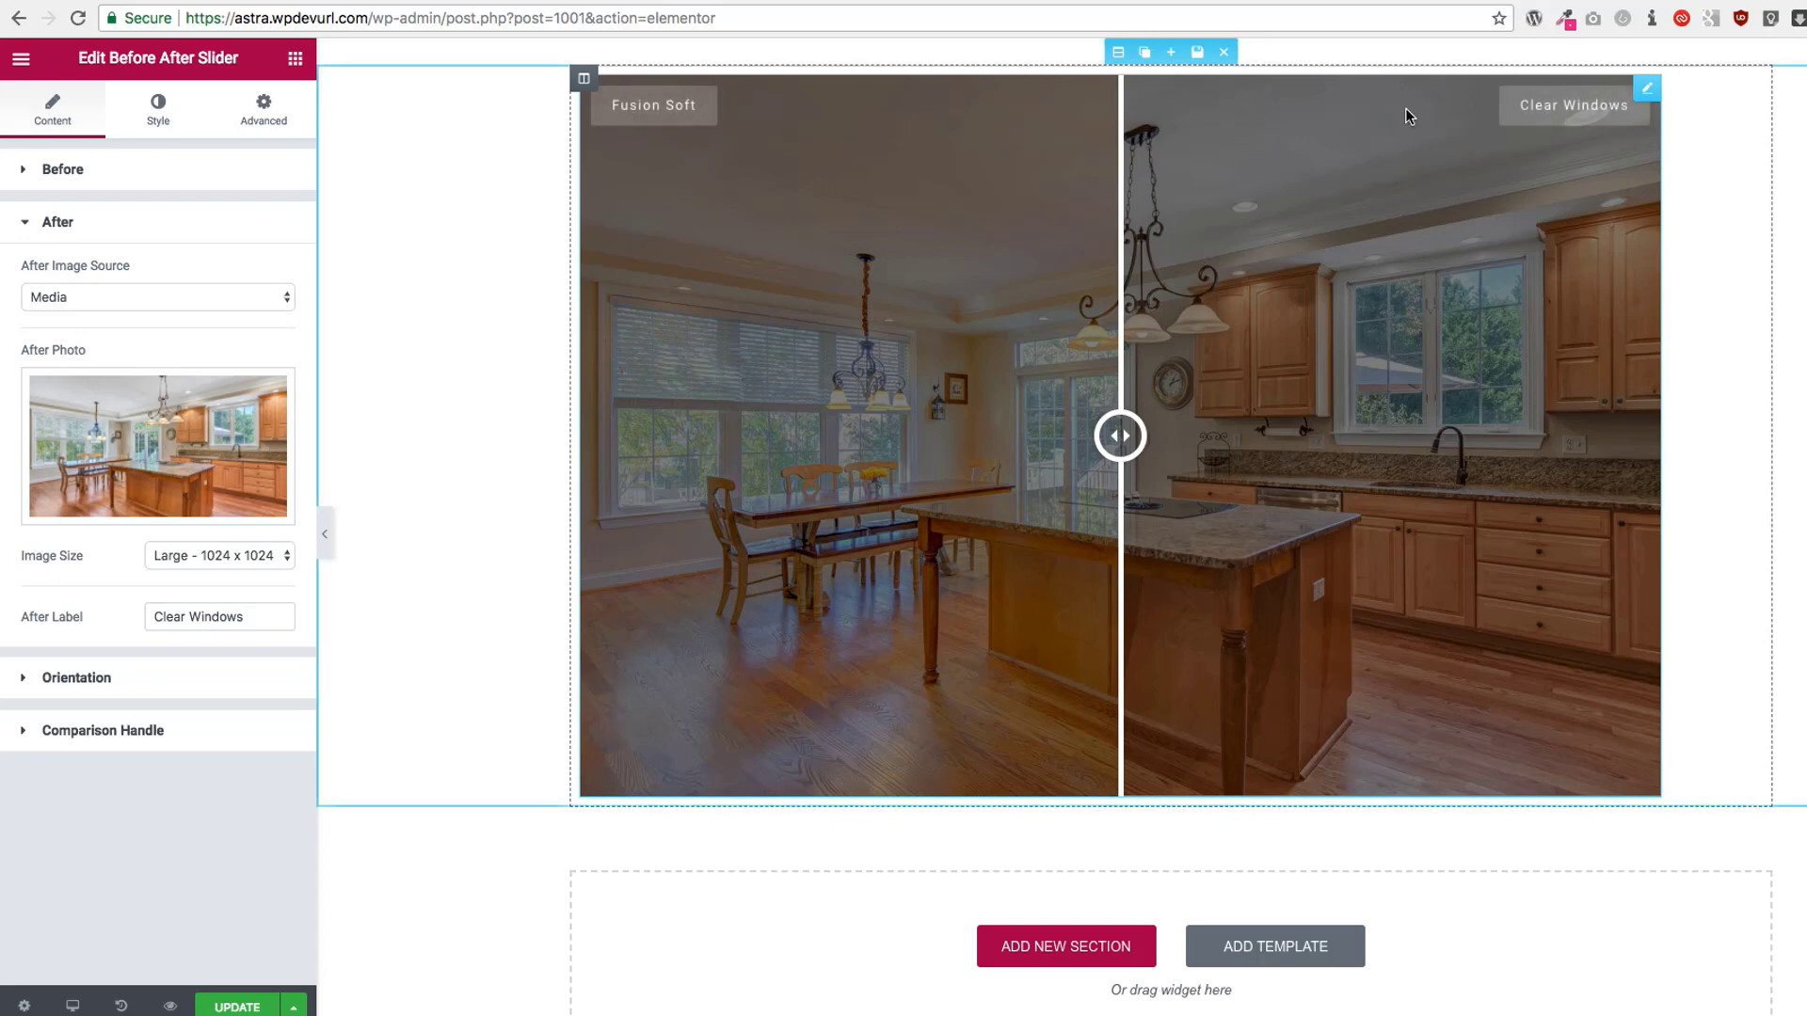
{"action": "left_click", "coordinate": [150, 679]}
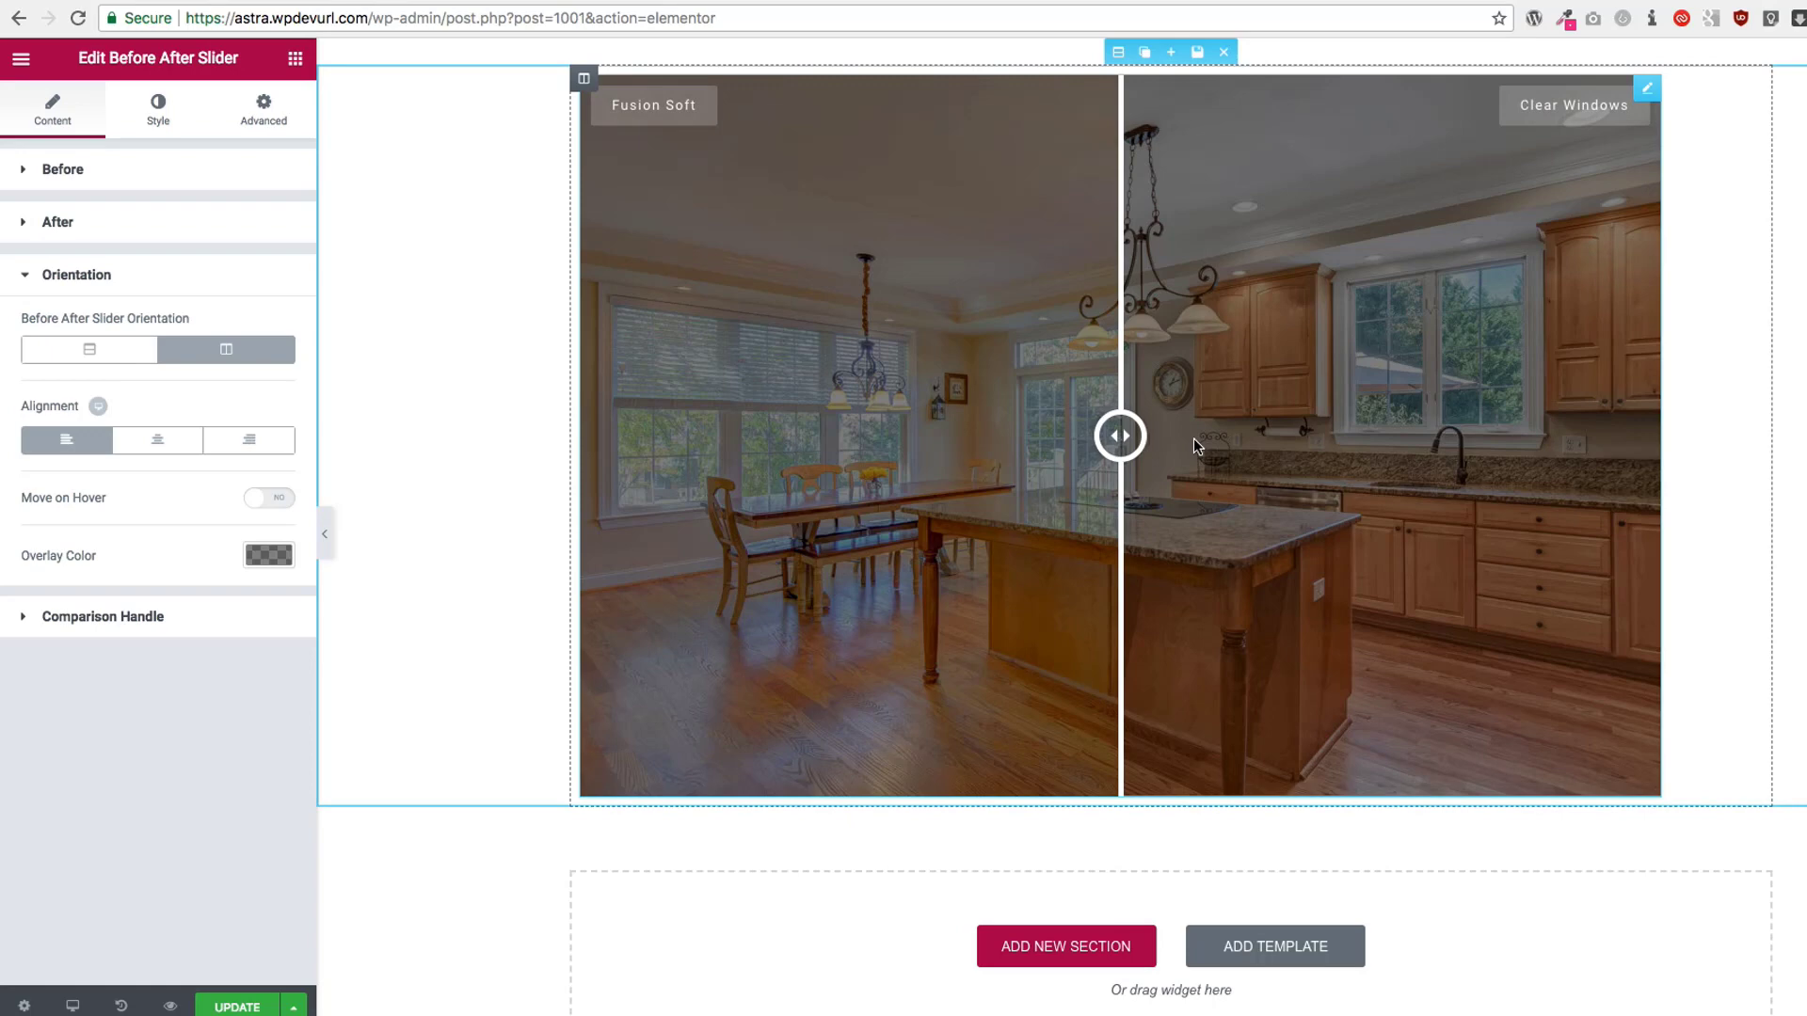
Step: Keep the slider horizontal and centre-aligned after testing options, and switch Move on Hover to YES
{"action": "left_click", "coordinate": [91, 355]}
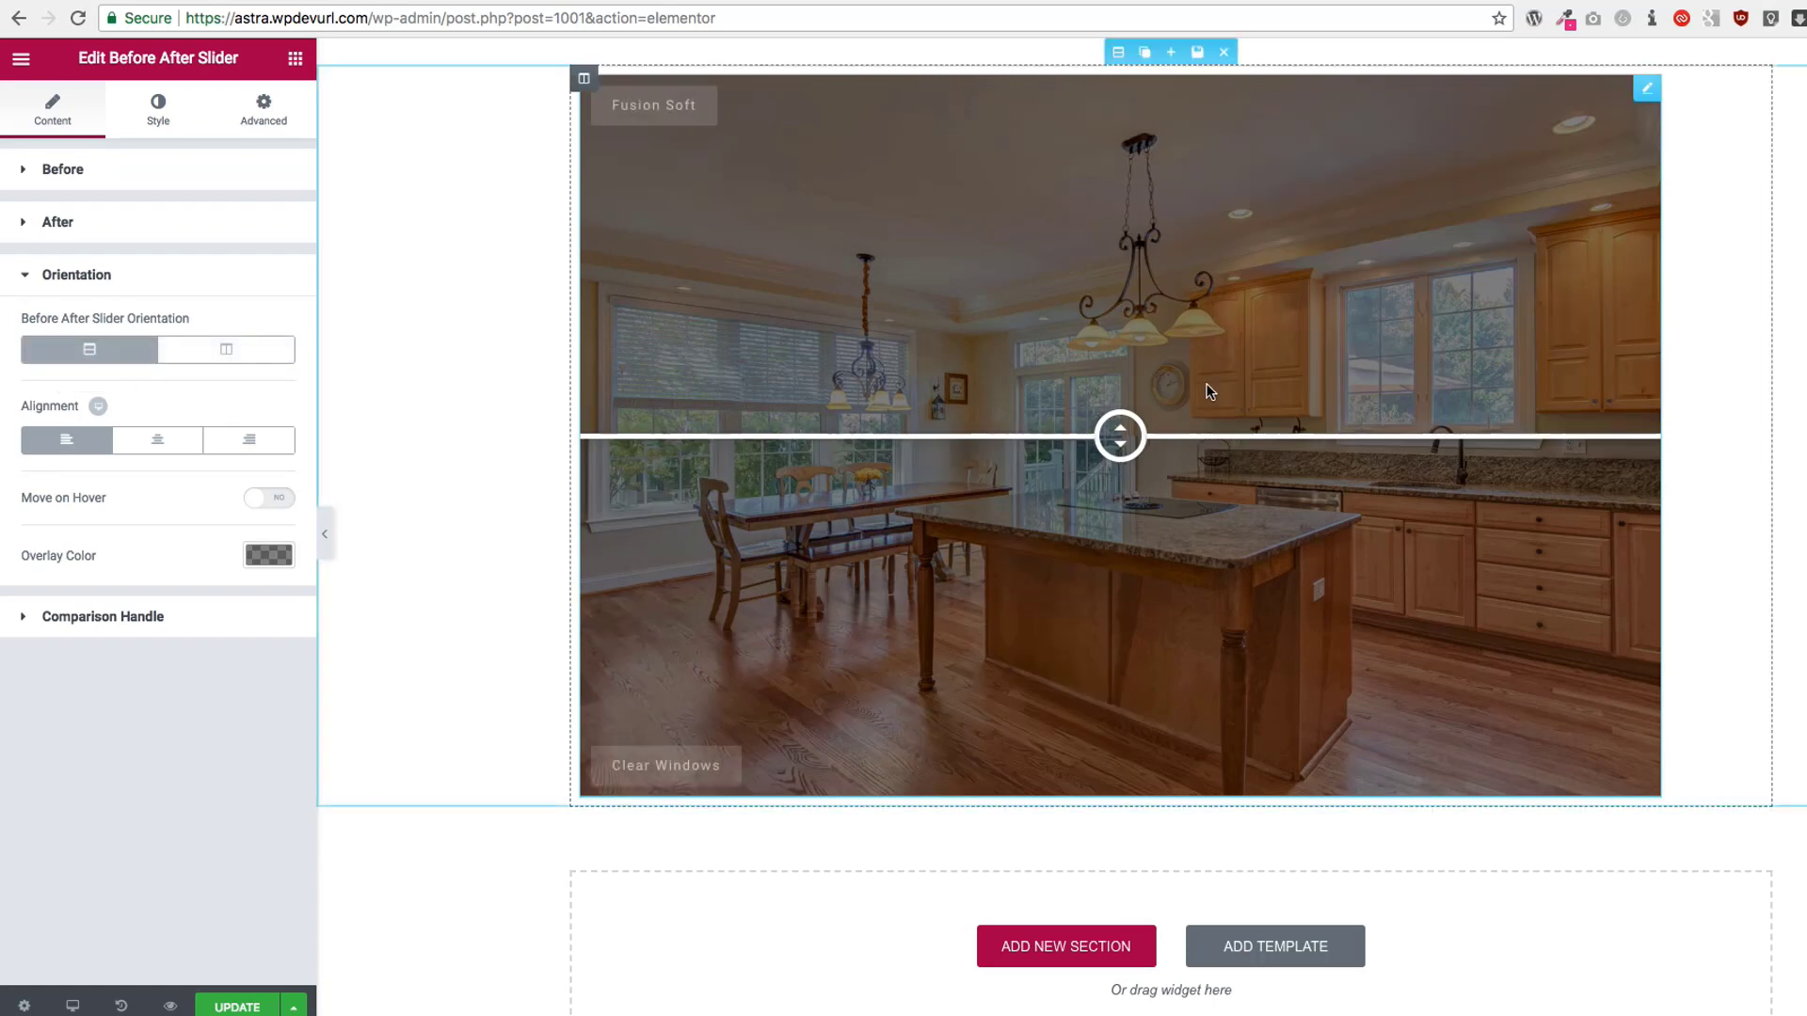
{"action": "left_click", "coordinate": [198, 360]}
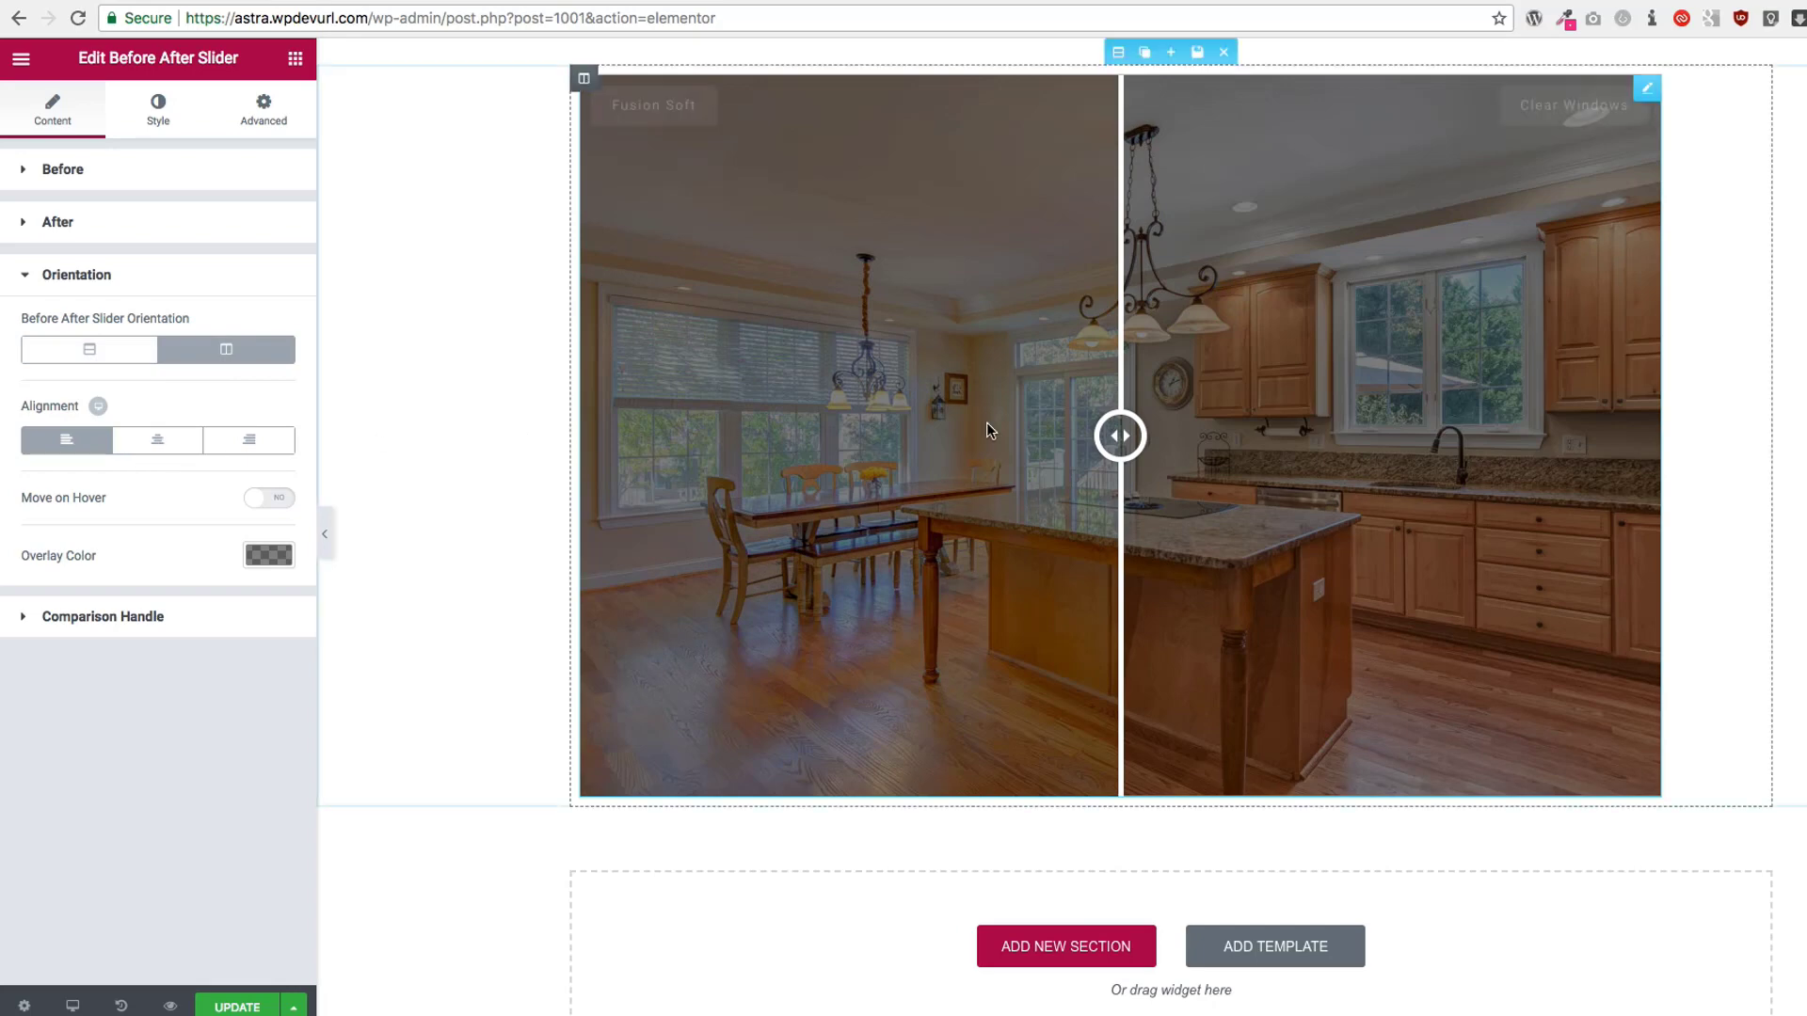
{"action": "left_click", "coordinate": [157, 444]}
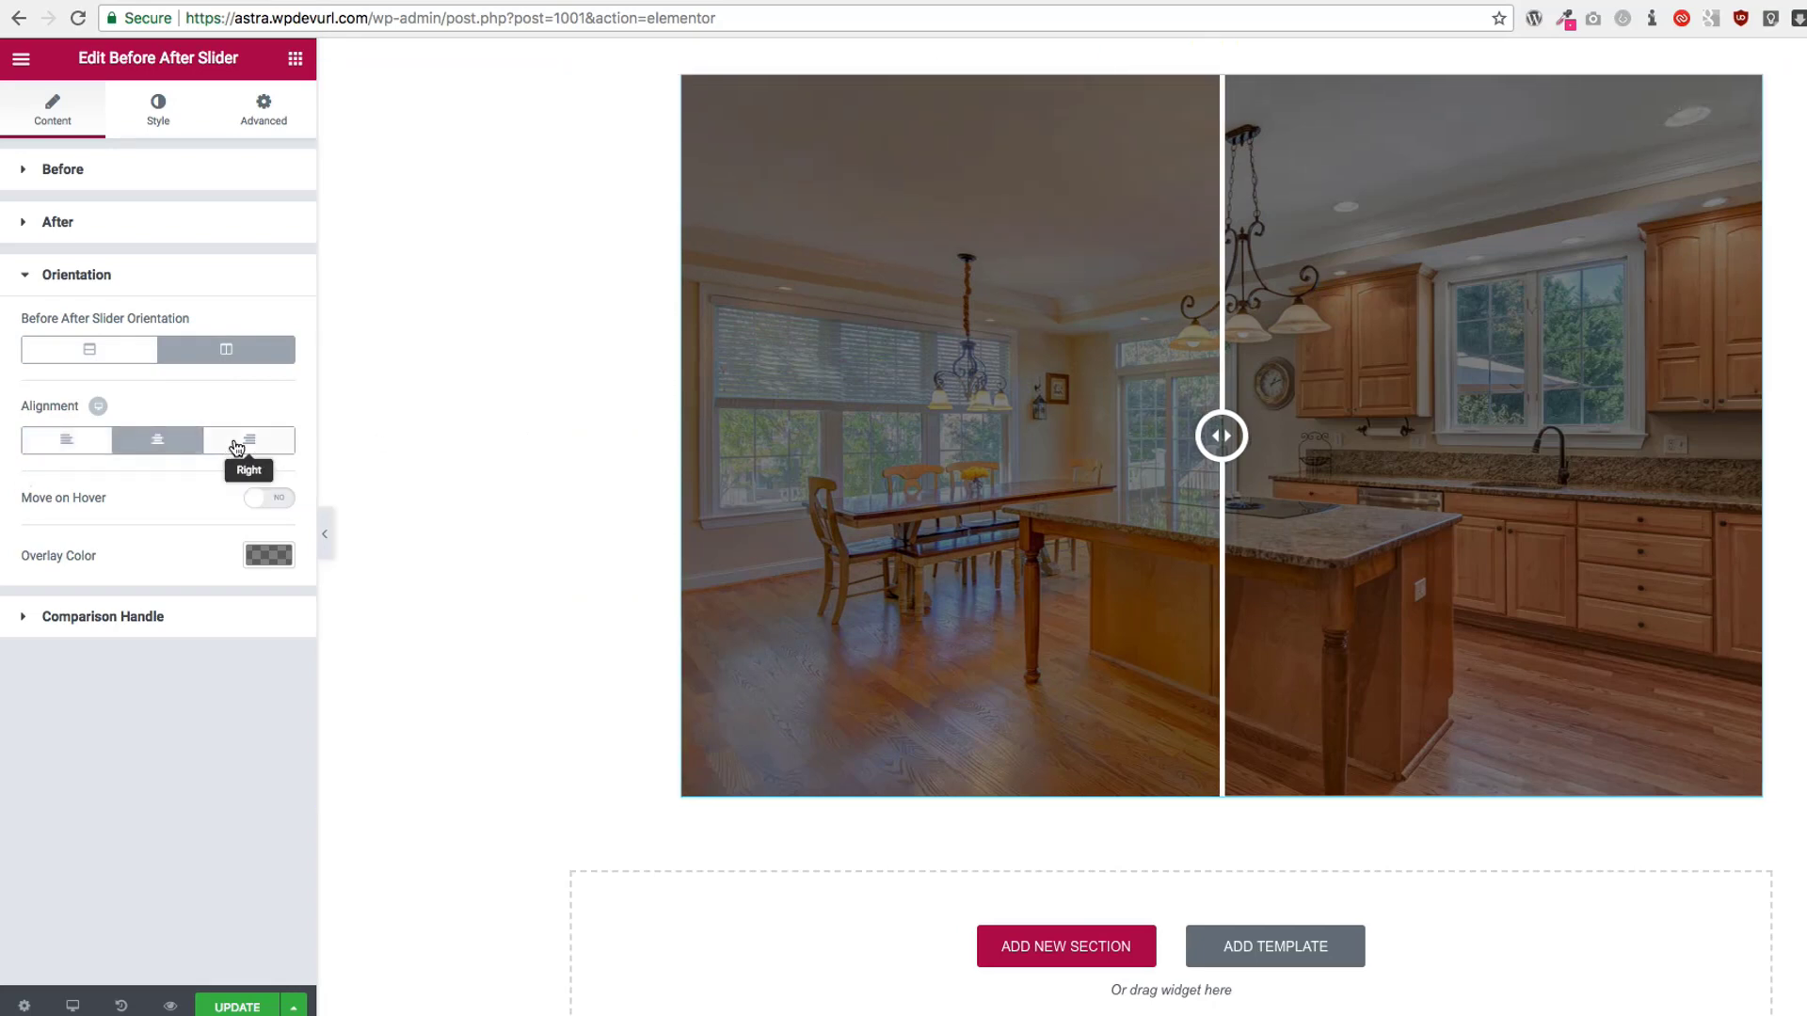
{"action": "left_click", "coordinate": [235, 444]}
{"action": "left_click", "coordinate": [64, 445]}
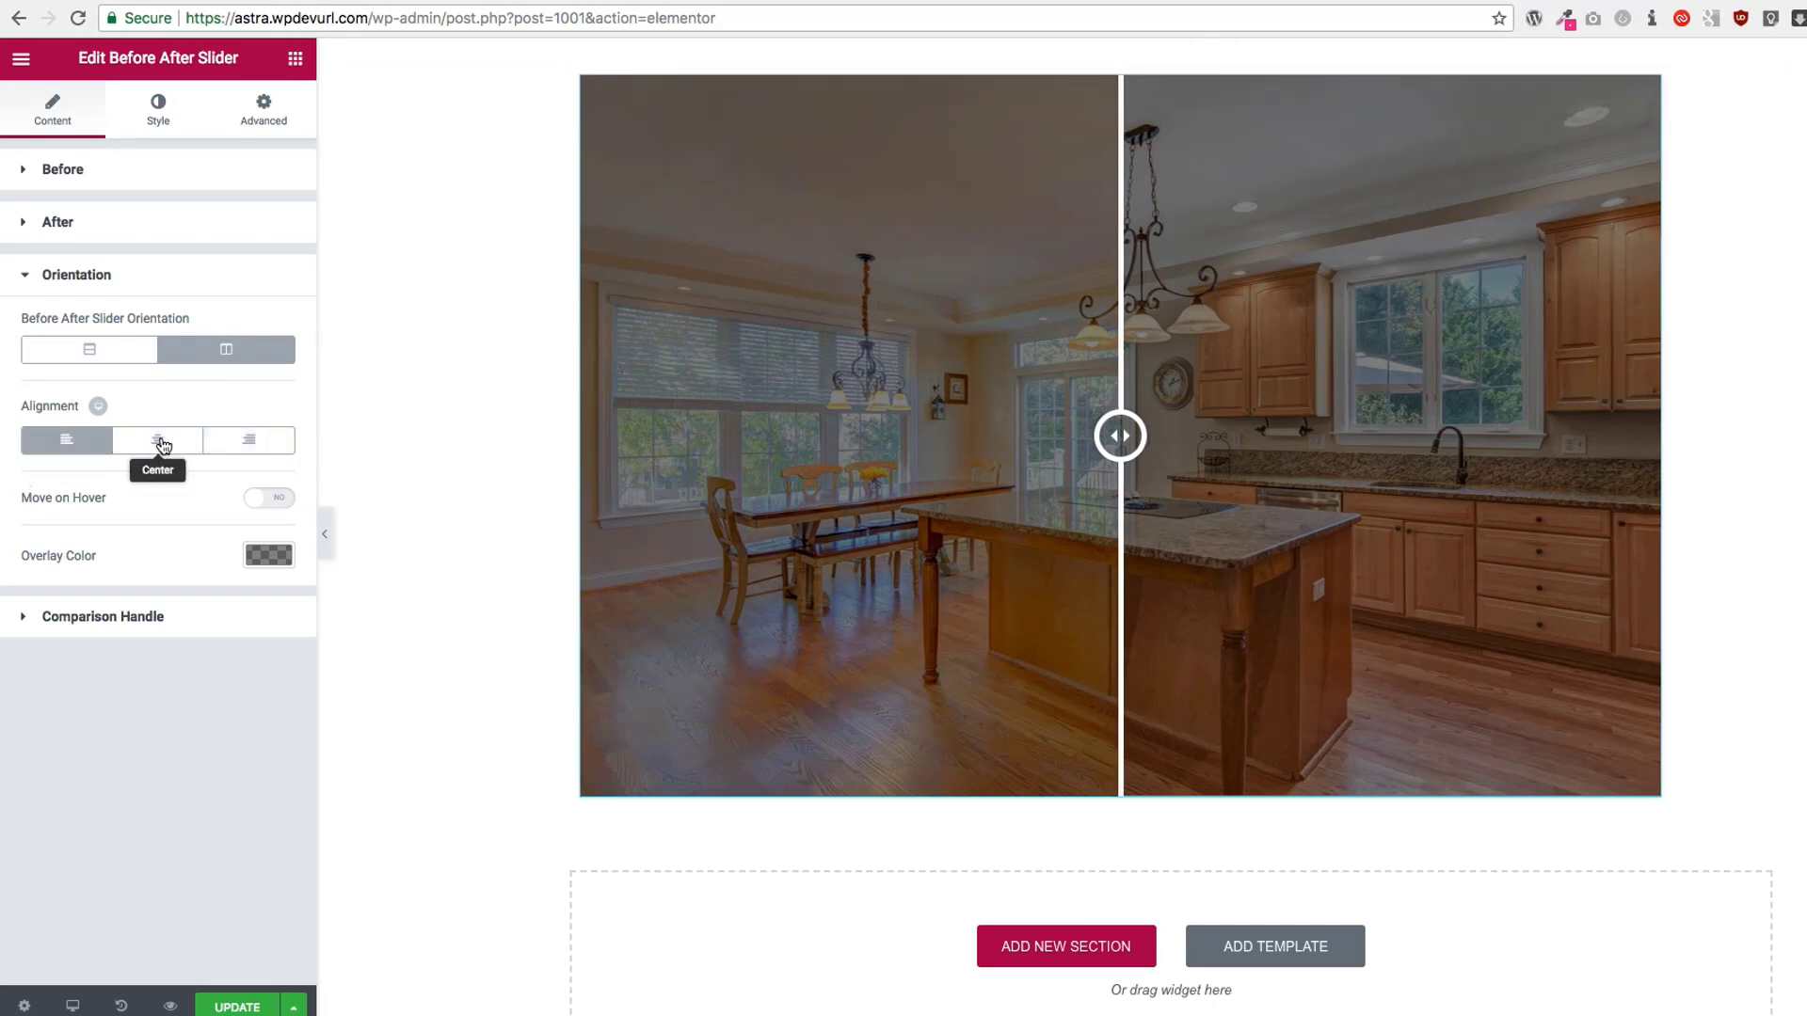
{"action": "left_click", "coordinate": [156, 442]}
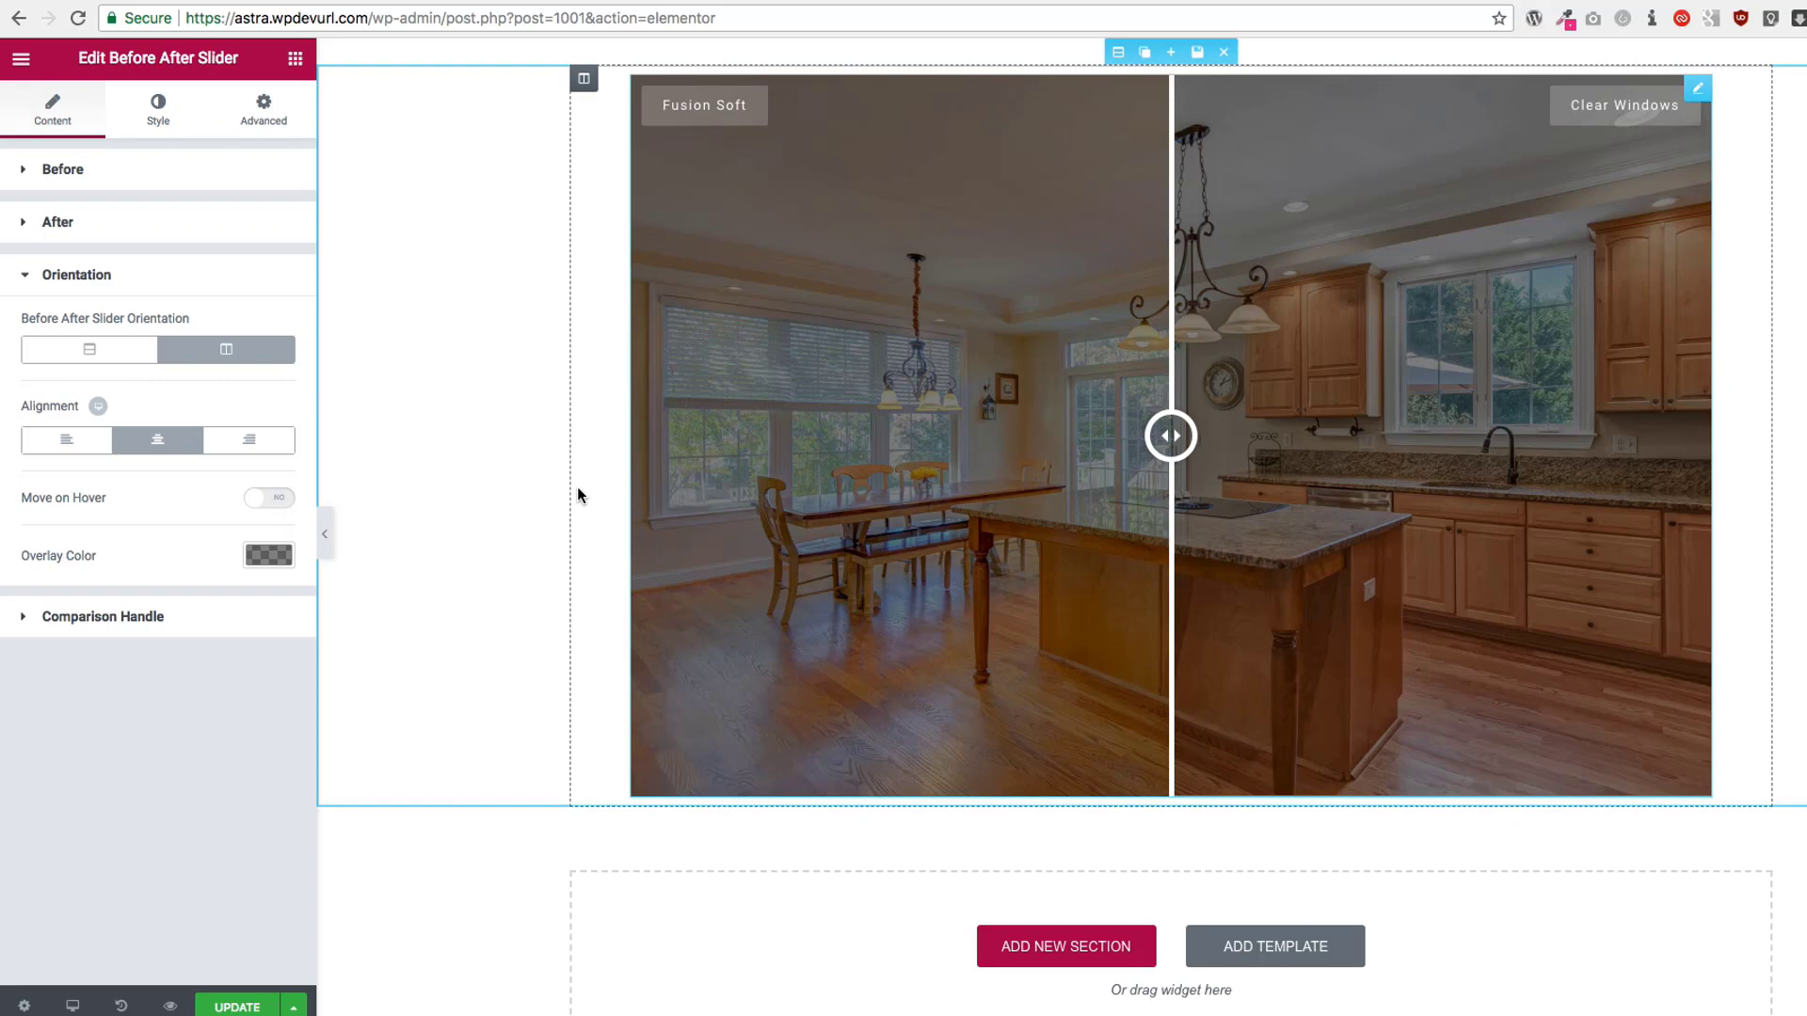
{"action": "left_click", "coordinate": [260, 504]}
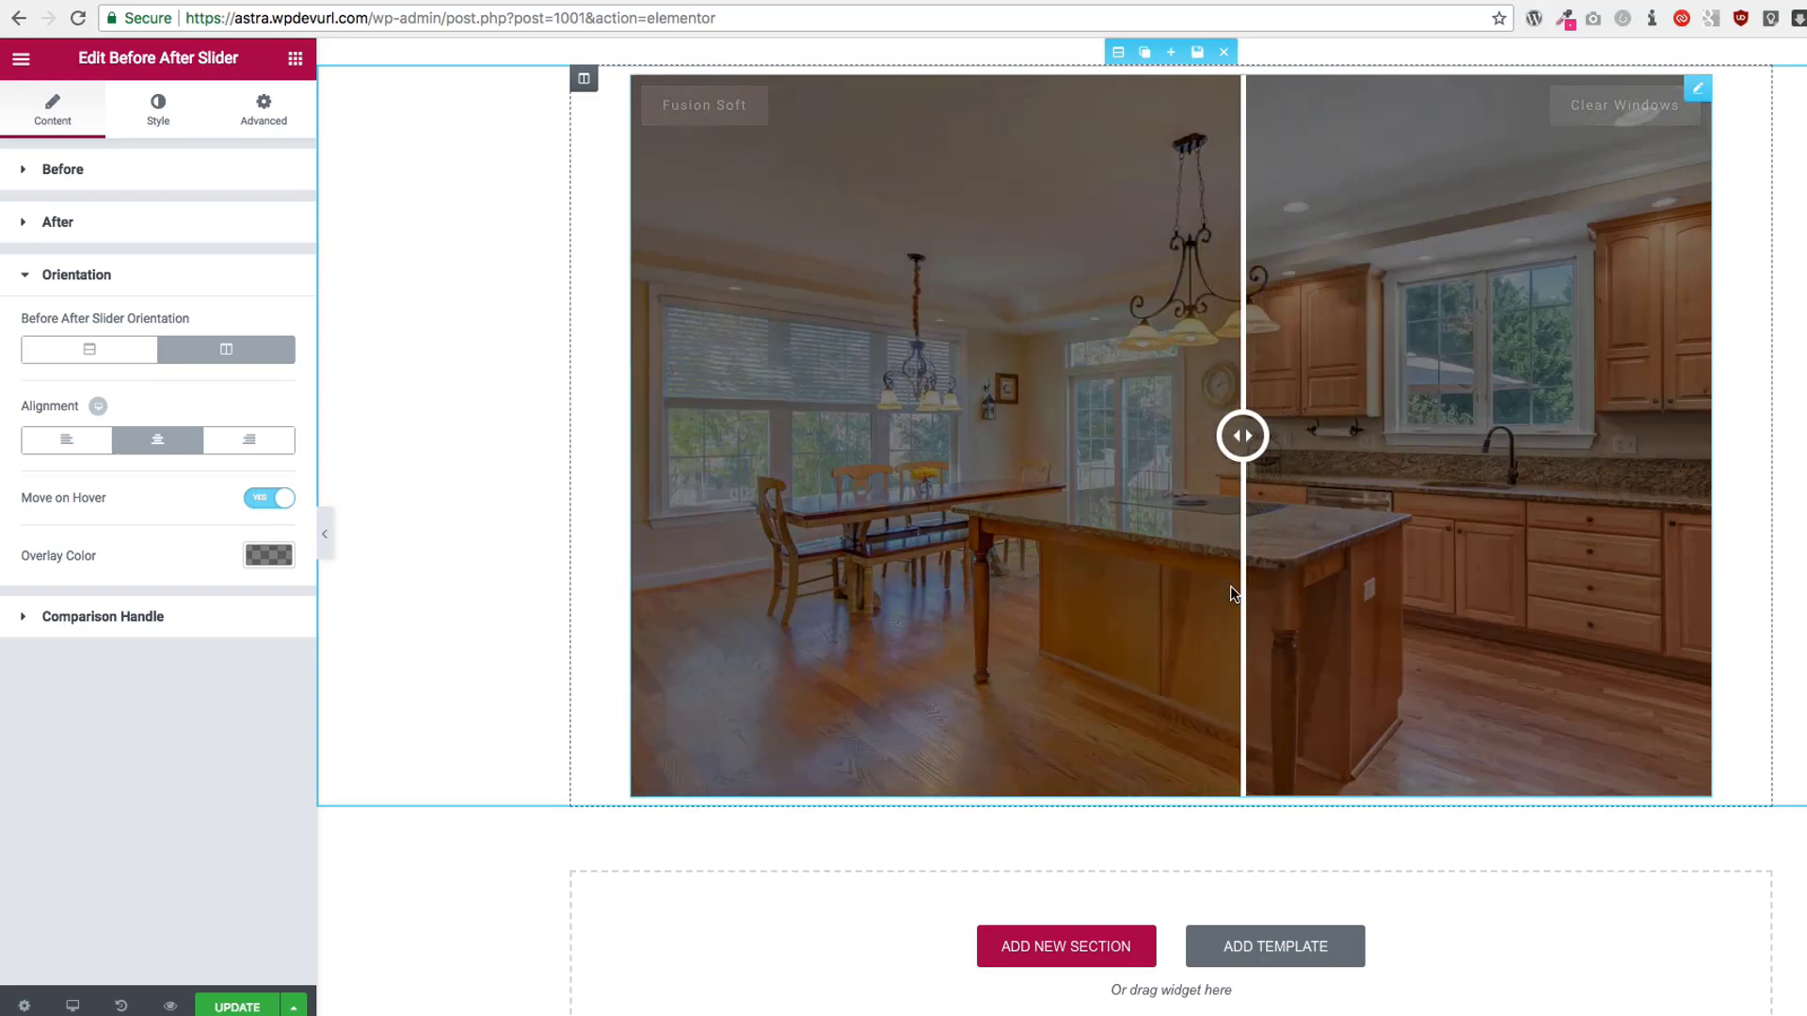
Step: Make the overlay colour fully transparent, rgba(0,0,0,0), leaving Move on Hover off
{"action": "left_click", "coordinate": [256, 507]}
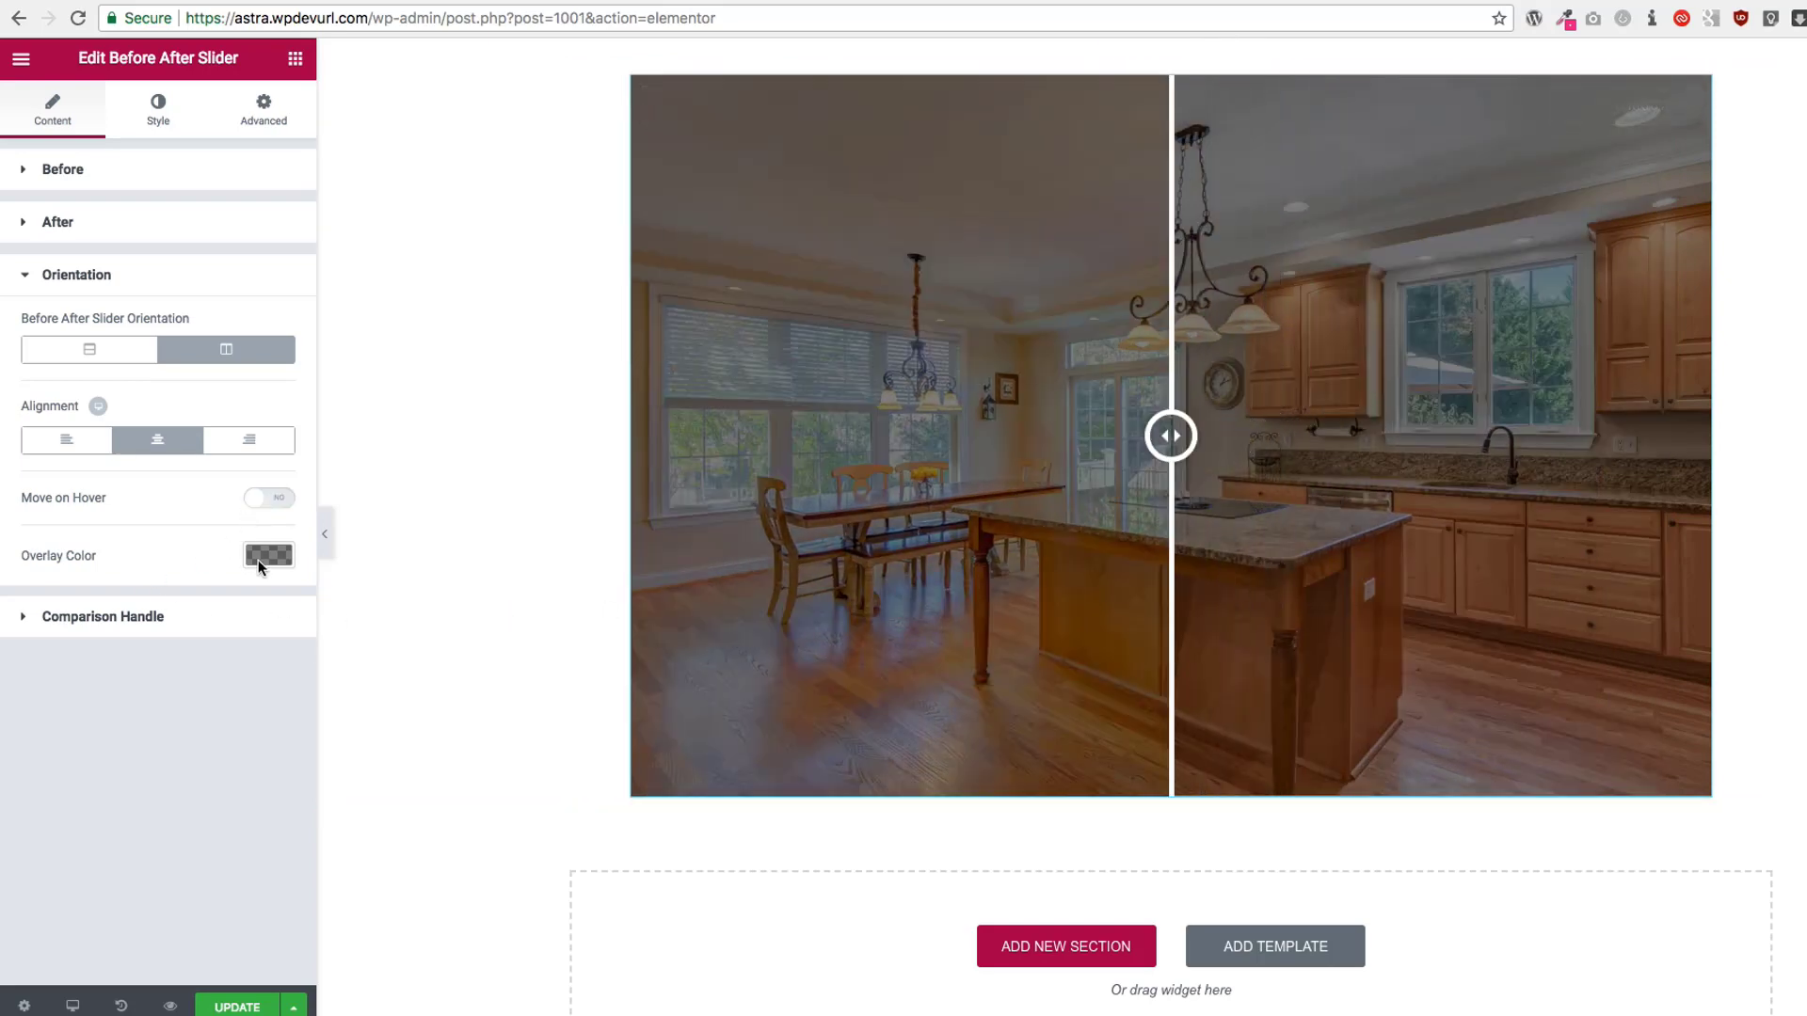
{"action": "left_click", "coordinate": [263, 559]}
{"action": "left_click_drag", "start_coordinate": [283, 723], "coordinate": [281, 828]}
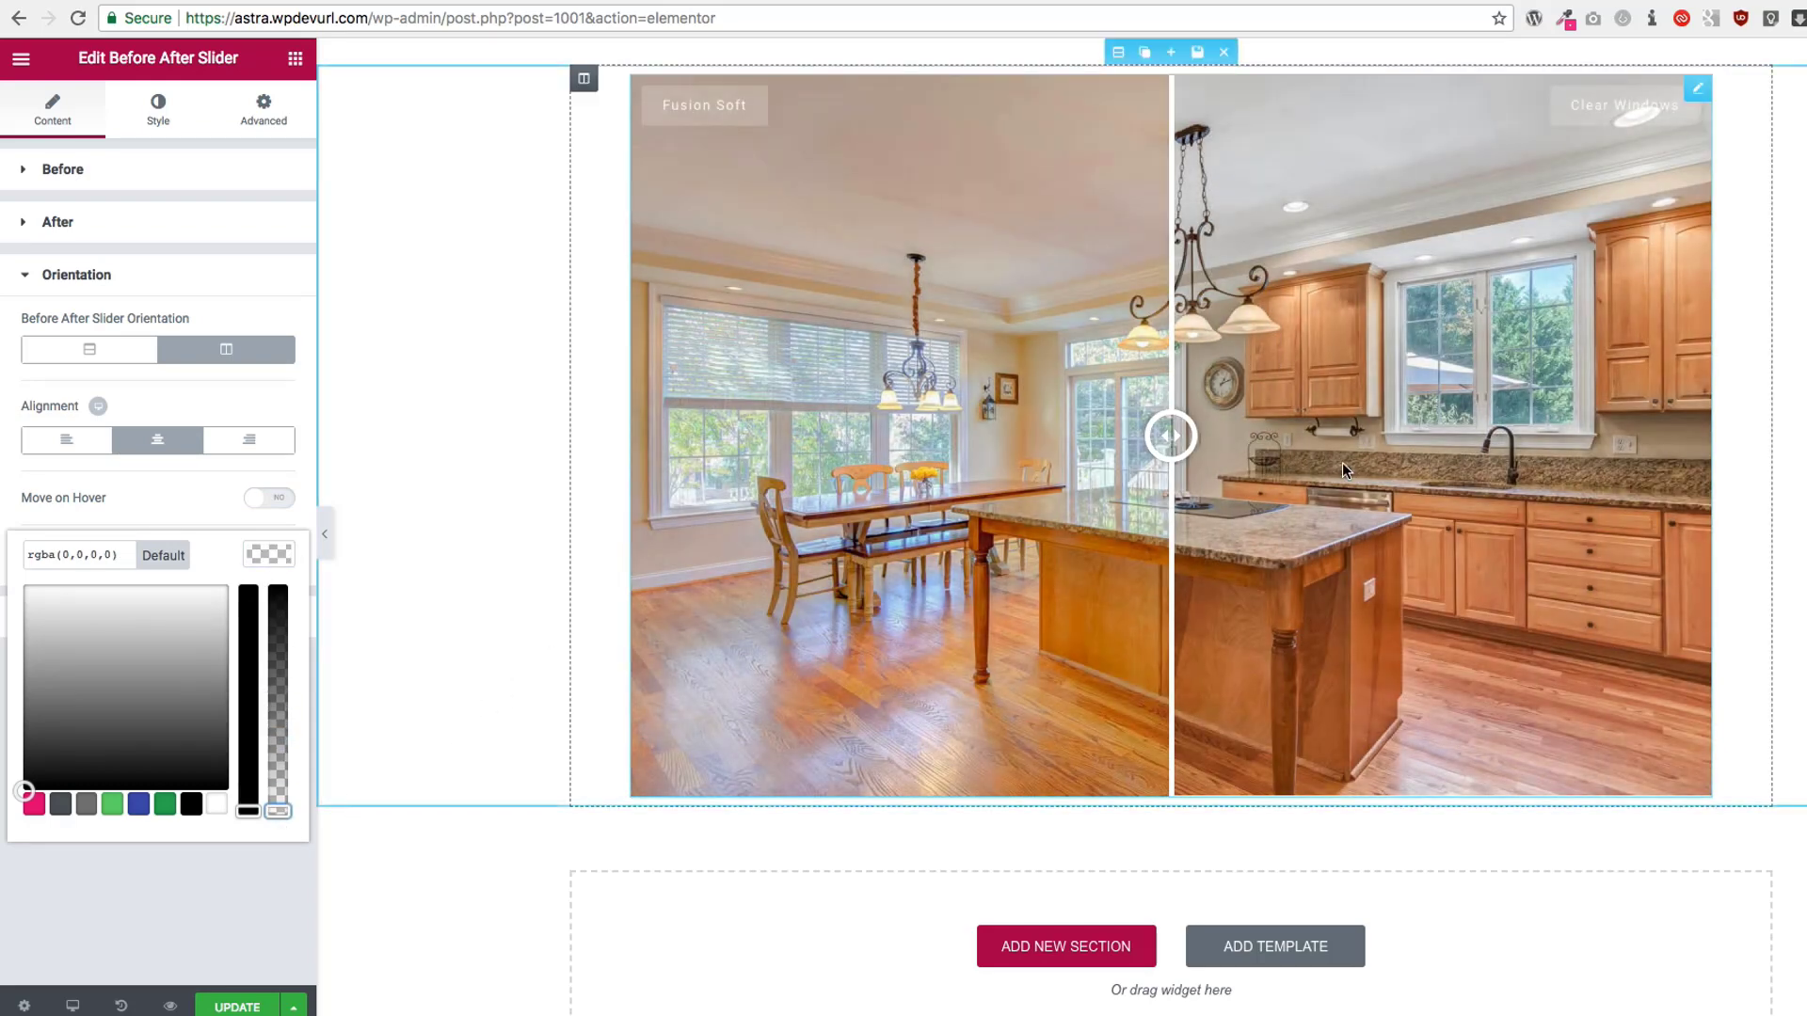
{"action": "left_click", "coordinate": [267, 496]}
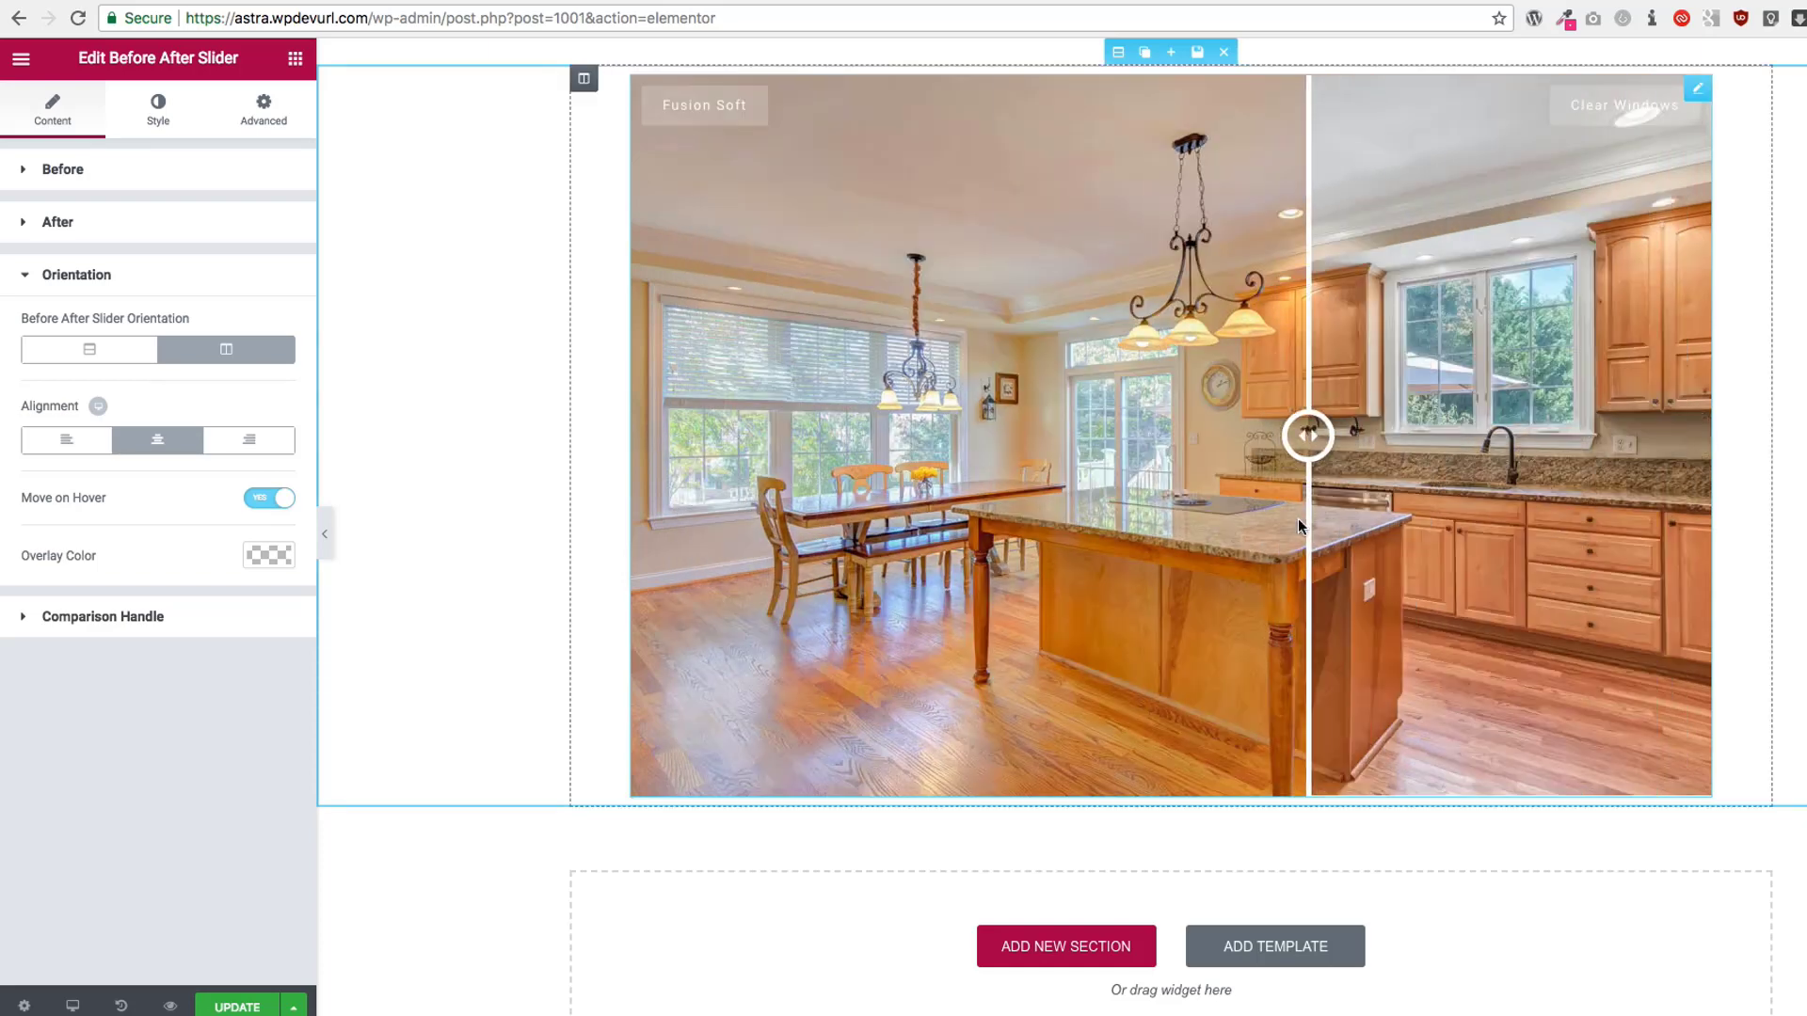
{"action": "left_click", "coordinate": [246, 499]}
Step: Set the Image Size to Full for both the before and after photos
{"action": "left_click", "coordinate": [99, 222]}
{"action": "left_click", "coordinate": [115, 168]}
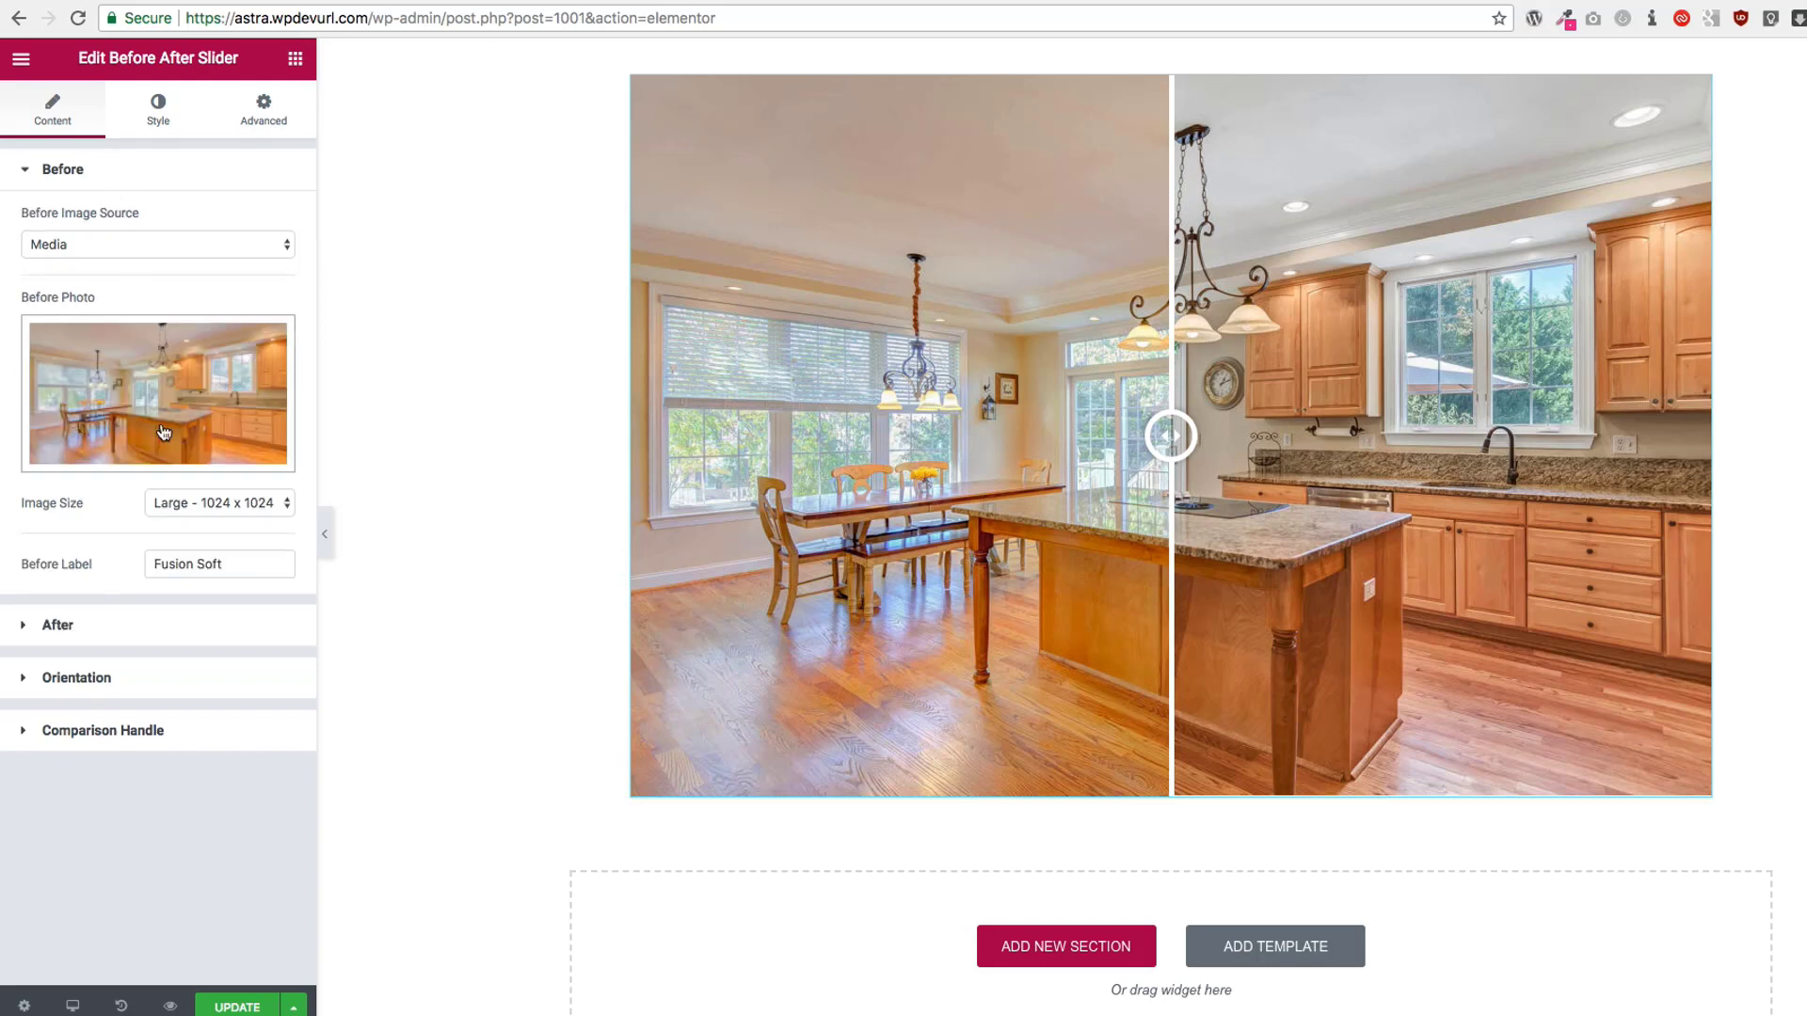
{"action": "left_click", "coordinate": [190, 502]}
{"action": "left_click", "coordinate": [186, 520]}
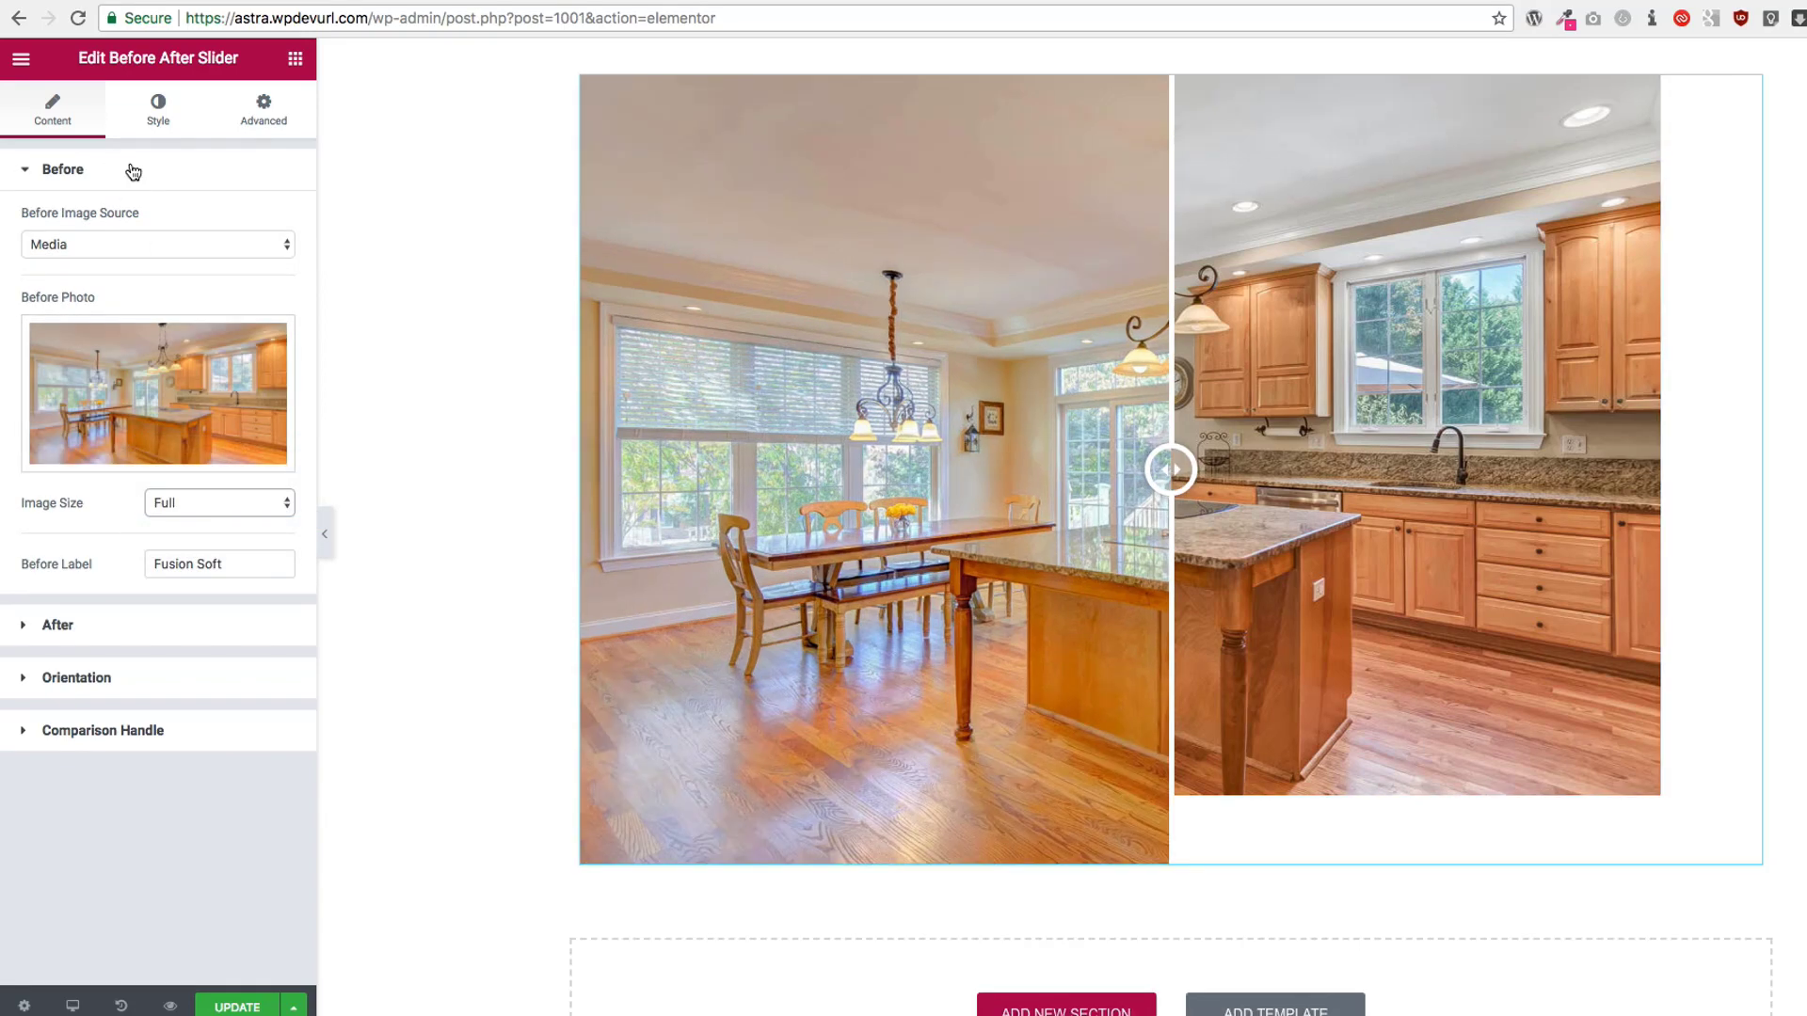
{"action": "left_click", "coordinate": [129, 172]}
{"action": "left_click", "coordinate": [138, 224]}
{"action": "left_click", "coordinate": [213, 560]}
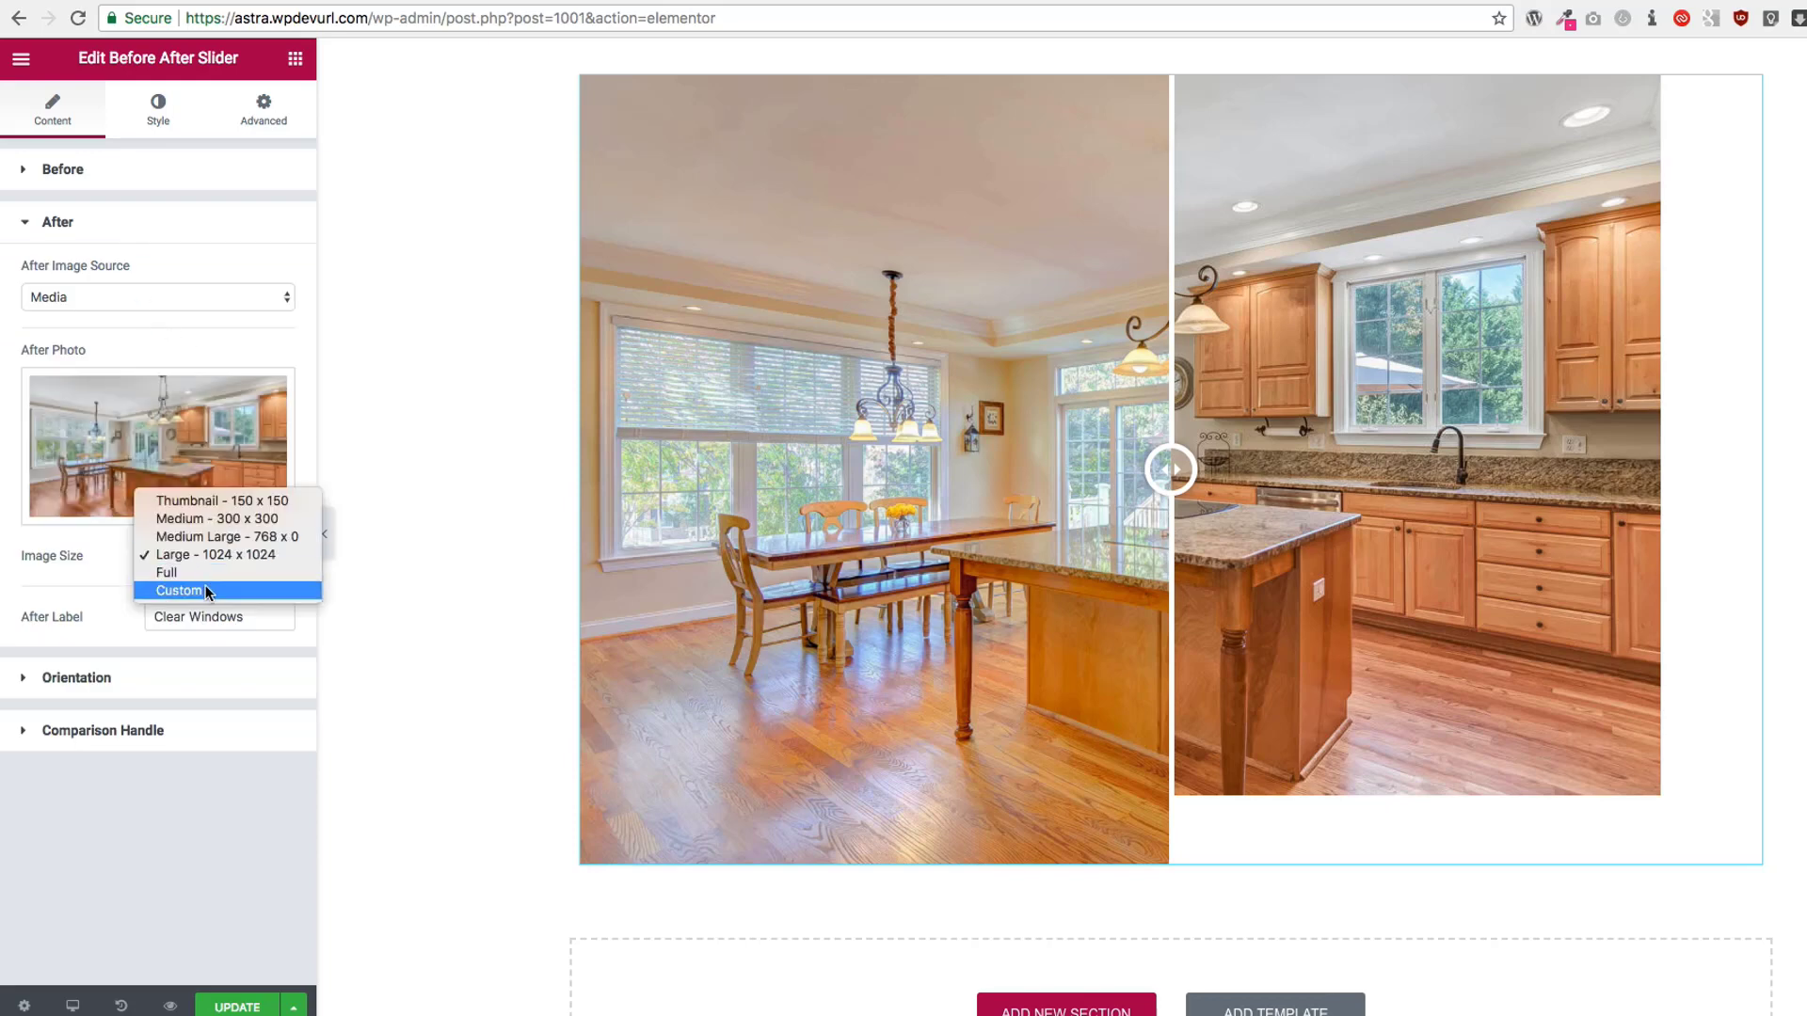
{"action": "left_click", "coordinate": [208, 573]}
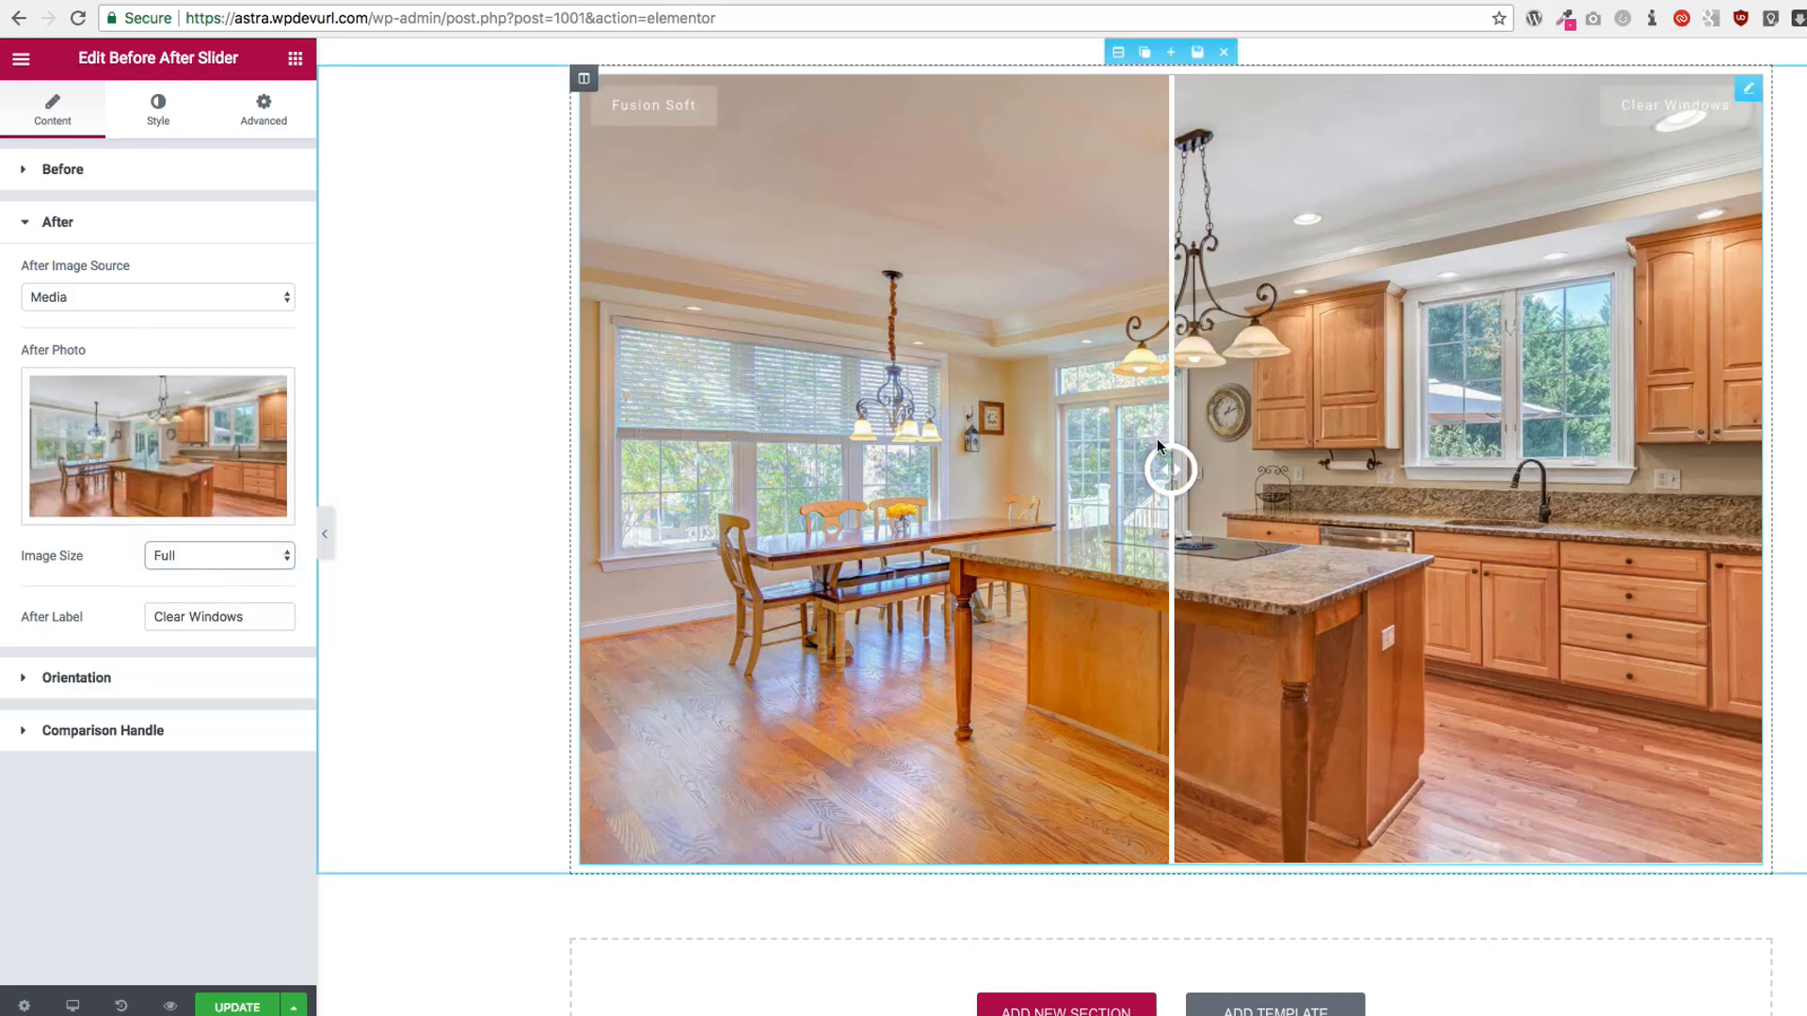
Step: Preview Move on Hover briefly in Orientation, then turn it back off
{"action": "left_click", "coordinate": [105, 680]}
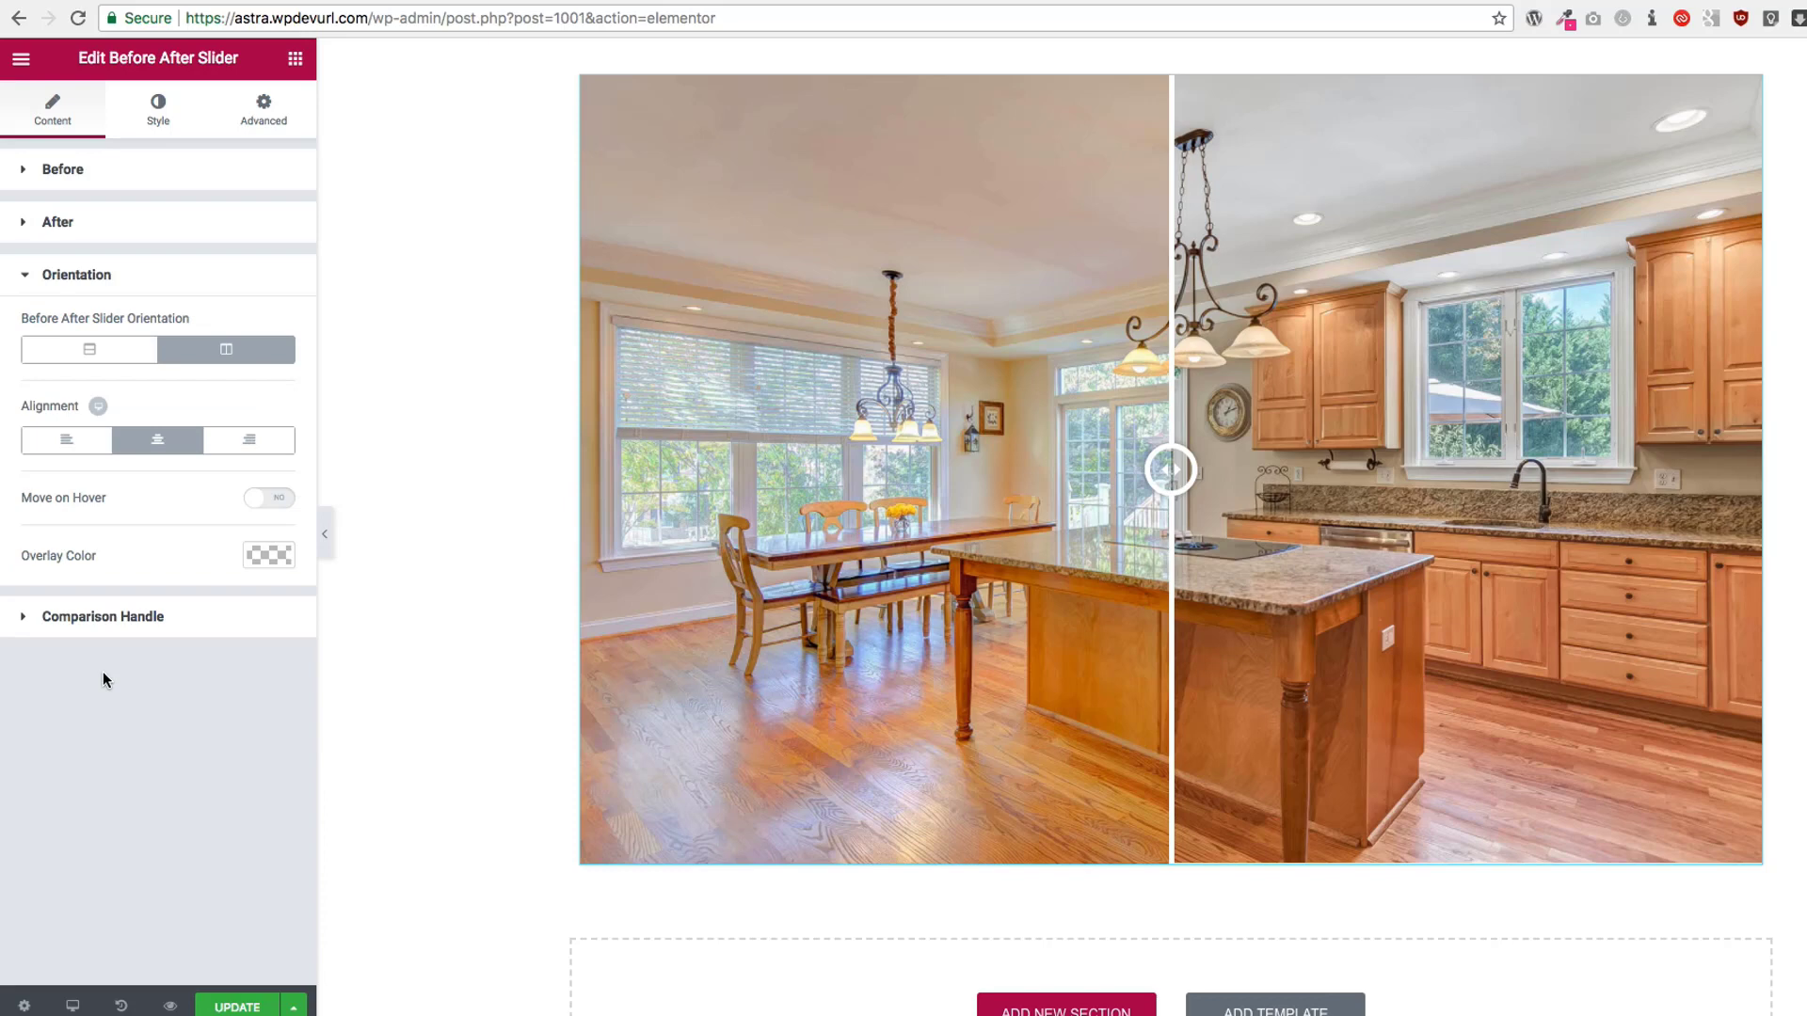
{"action": "left_click", "coordinate": [266, 500]}
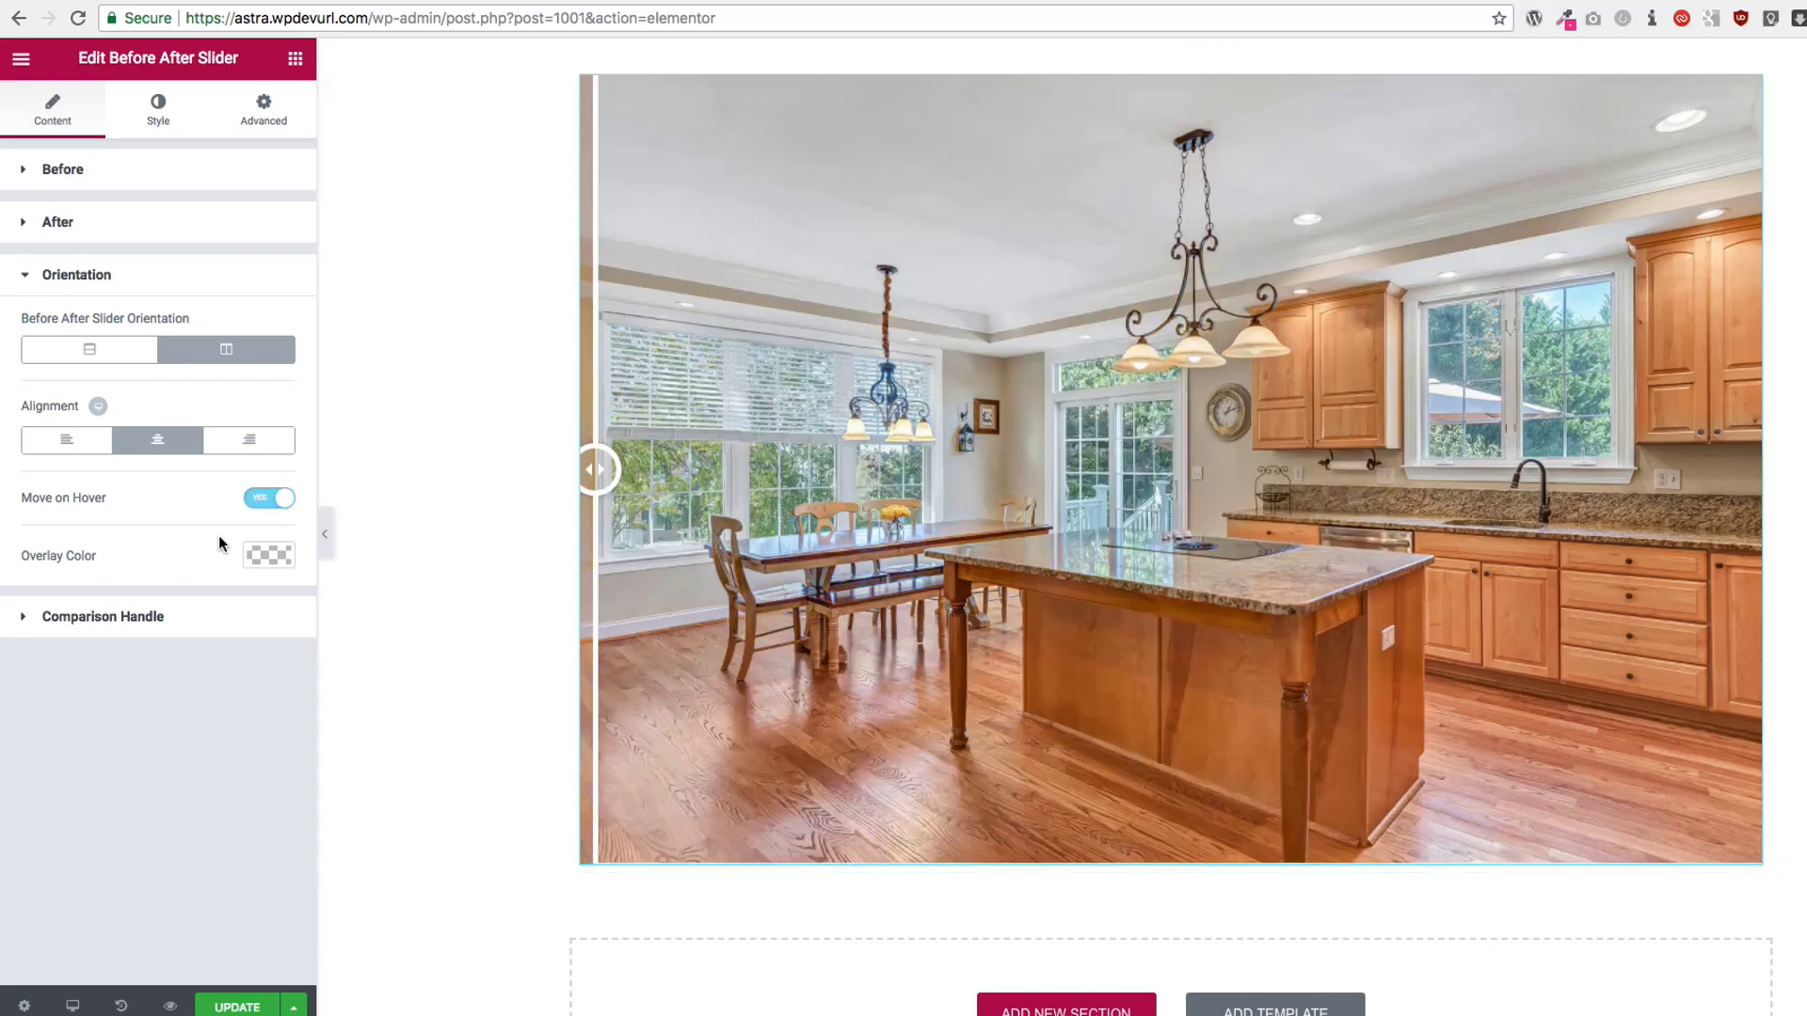
{"action": "left_click", "coordinate": [268, 498]}
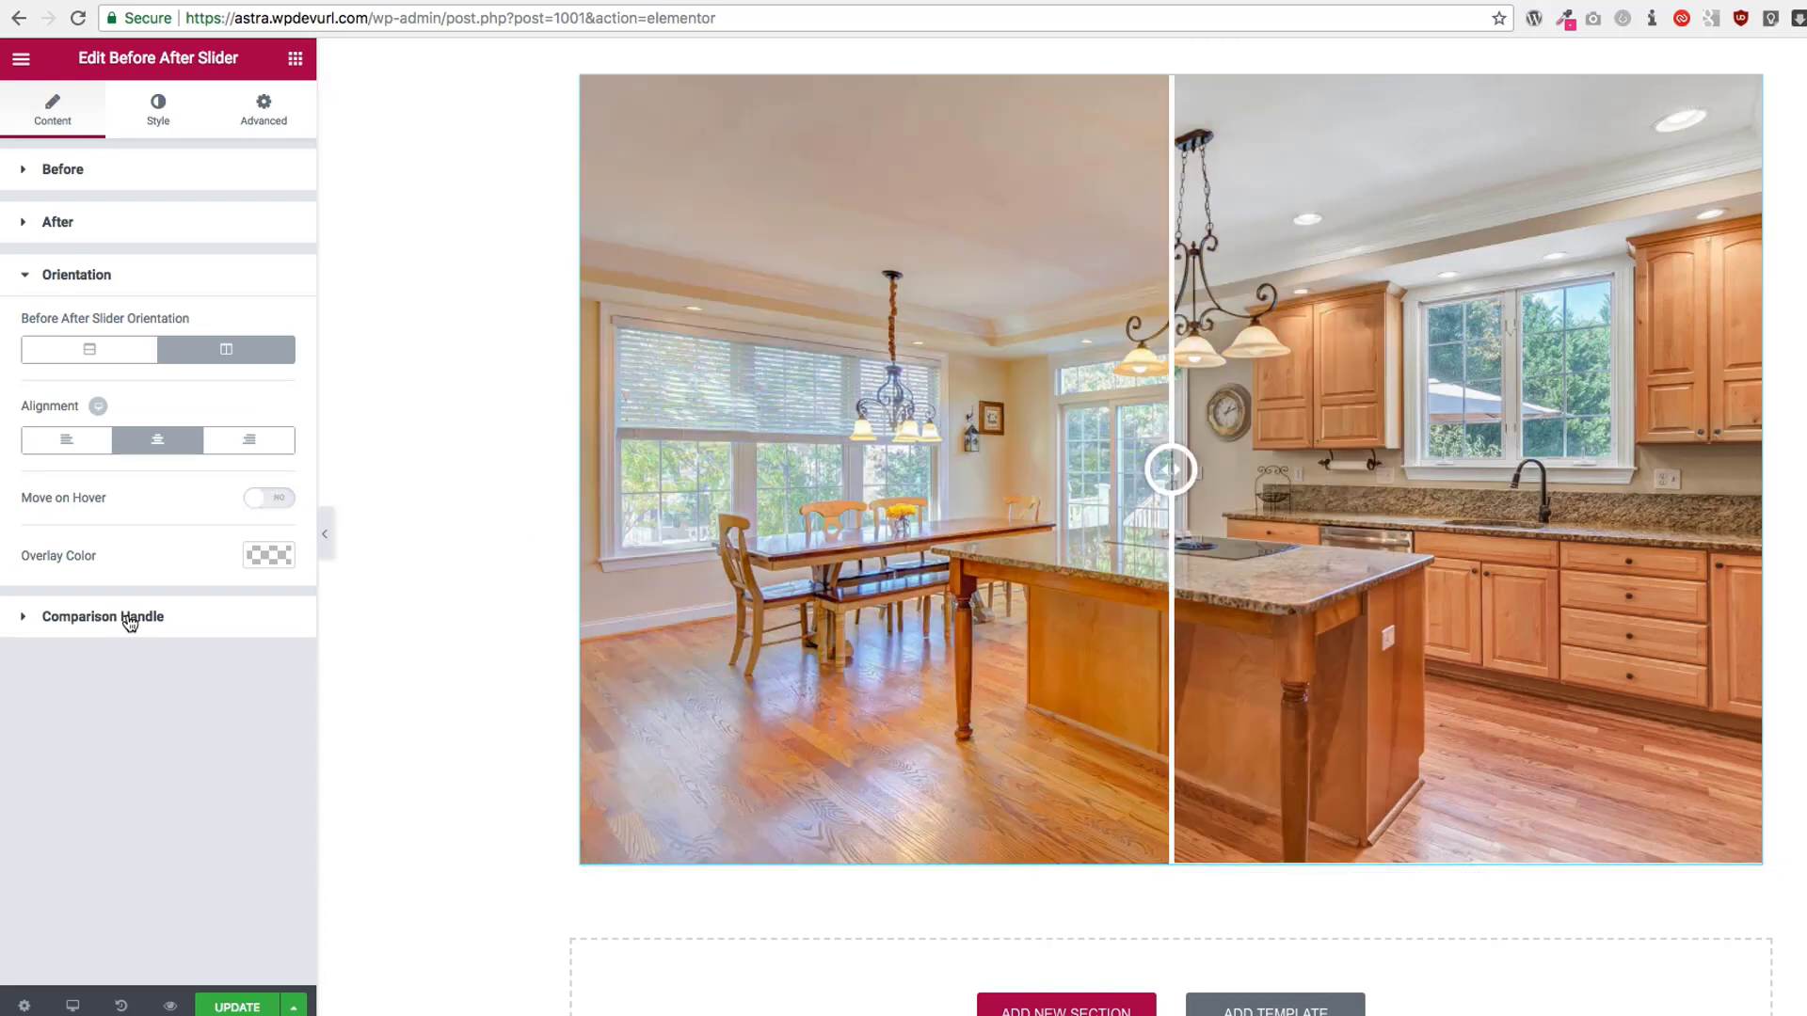
{"action": "left_click", "coordinate": [130, 624]}
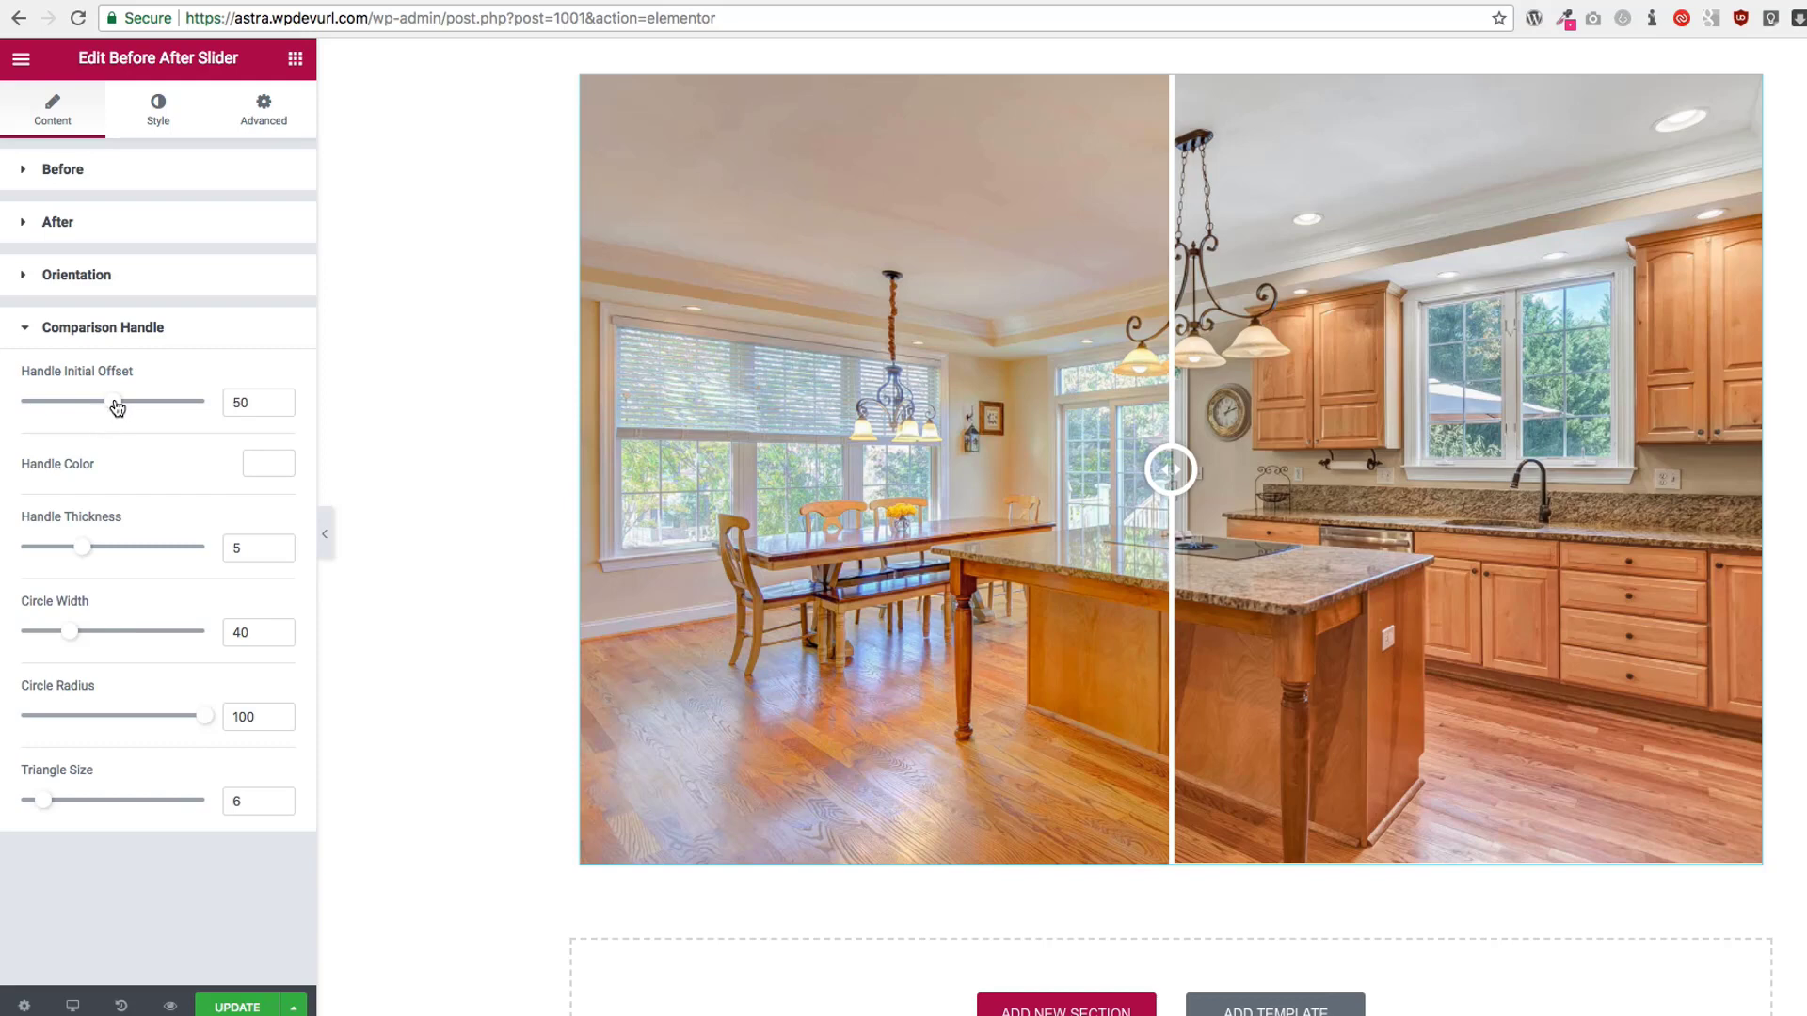
Step: Try pink, grey and white presets, settling on black (#000000) for the handle colour
{"action": "mouse_move", "coordinate": [117, 407]}
{"action": "left_mouse_down"}
{"action": "mouse_move", "coordinate": [40, 407]}
{"action": "mouse_move", "coordinate": [196, 407]}
{"action": "mouse_move", "coordinate": [58, 410]}
{"action": "mouse_move", "coordinate": [111, 412]}
{"action": "left_mouse_up"}
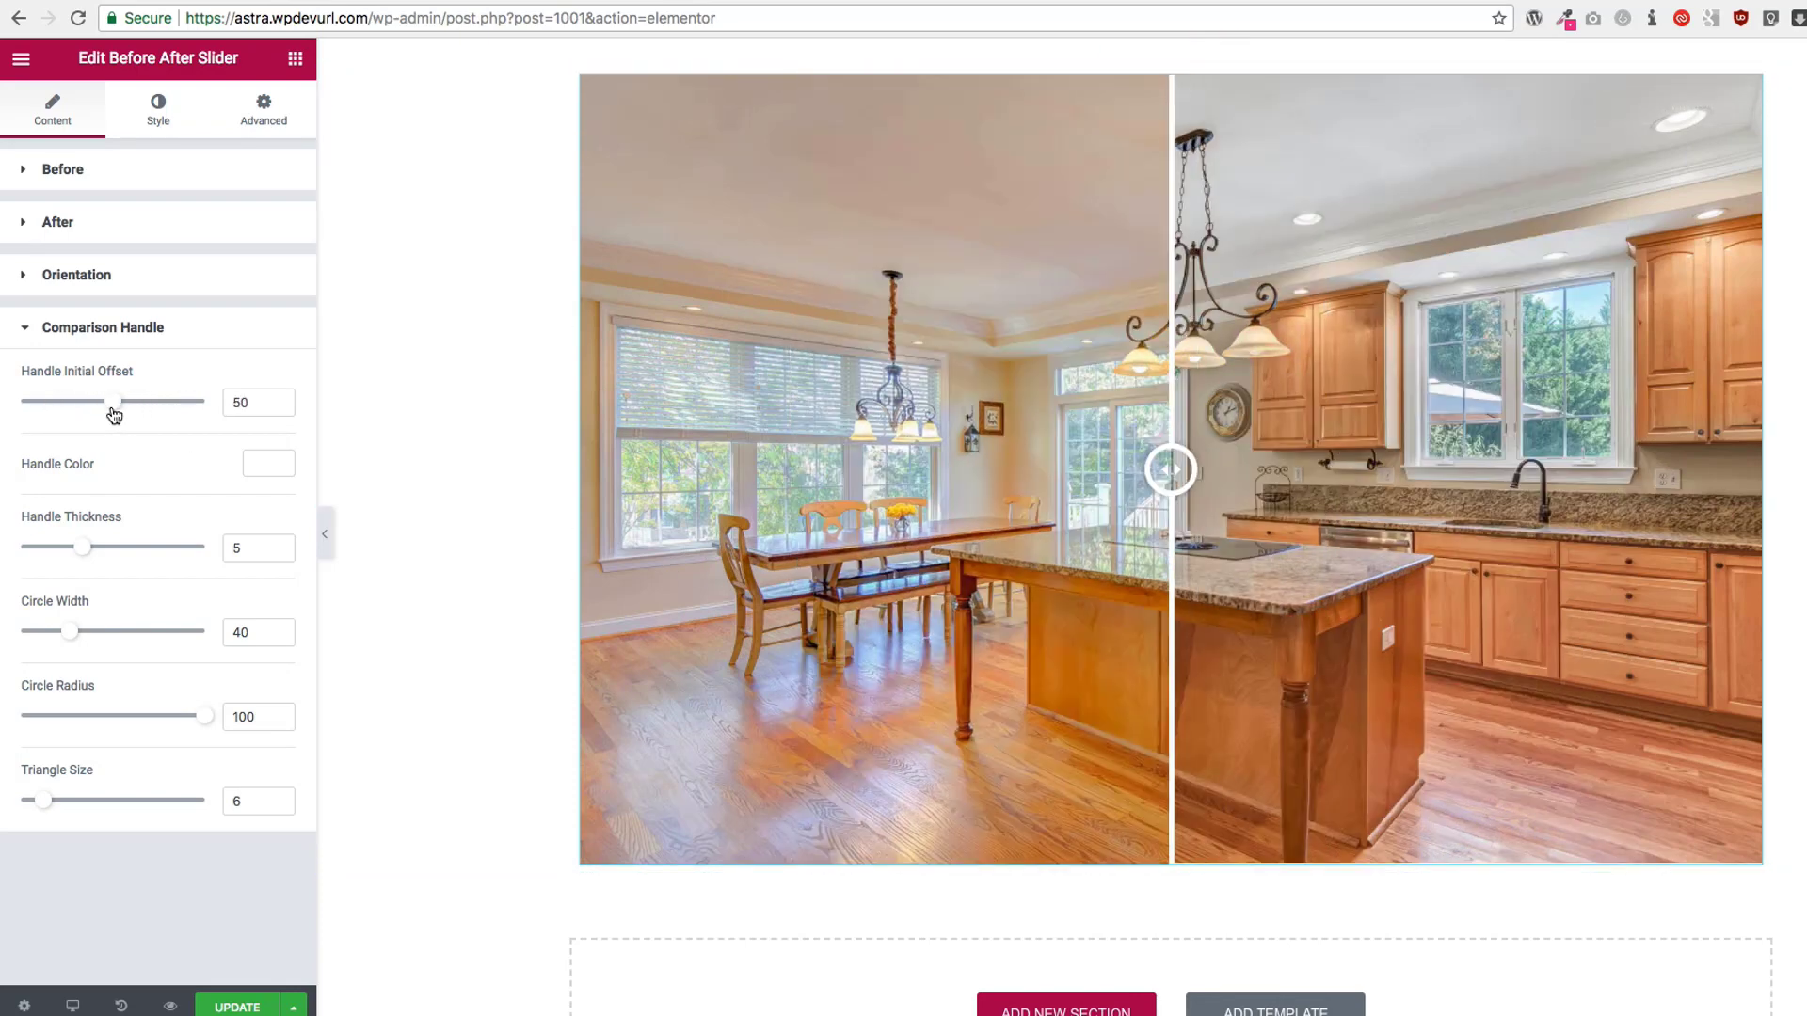
{"action": "left_click", "coordinate": [264, 467]}
{"action": "left_click", "coordinate": [34, 713]}
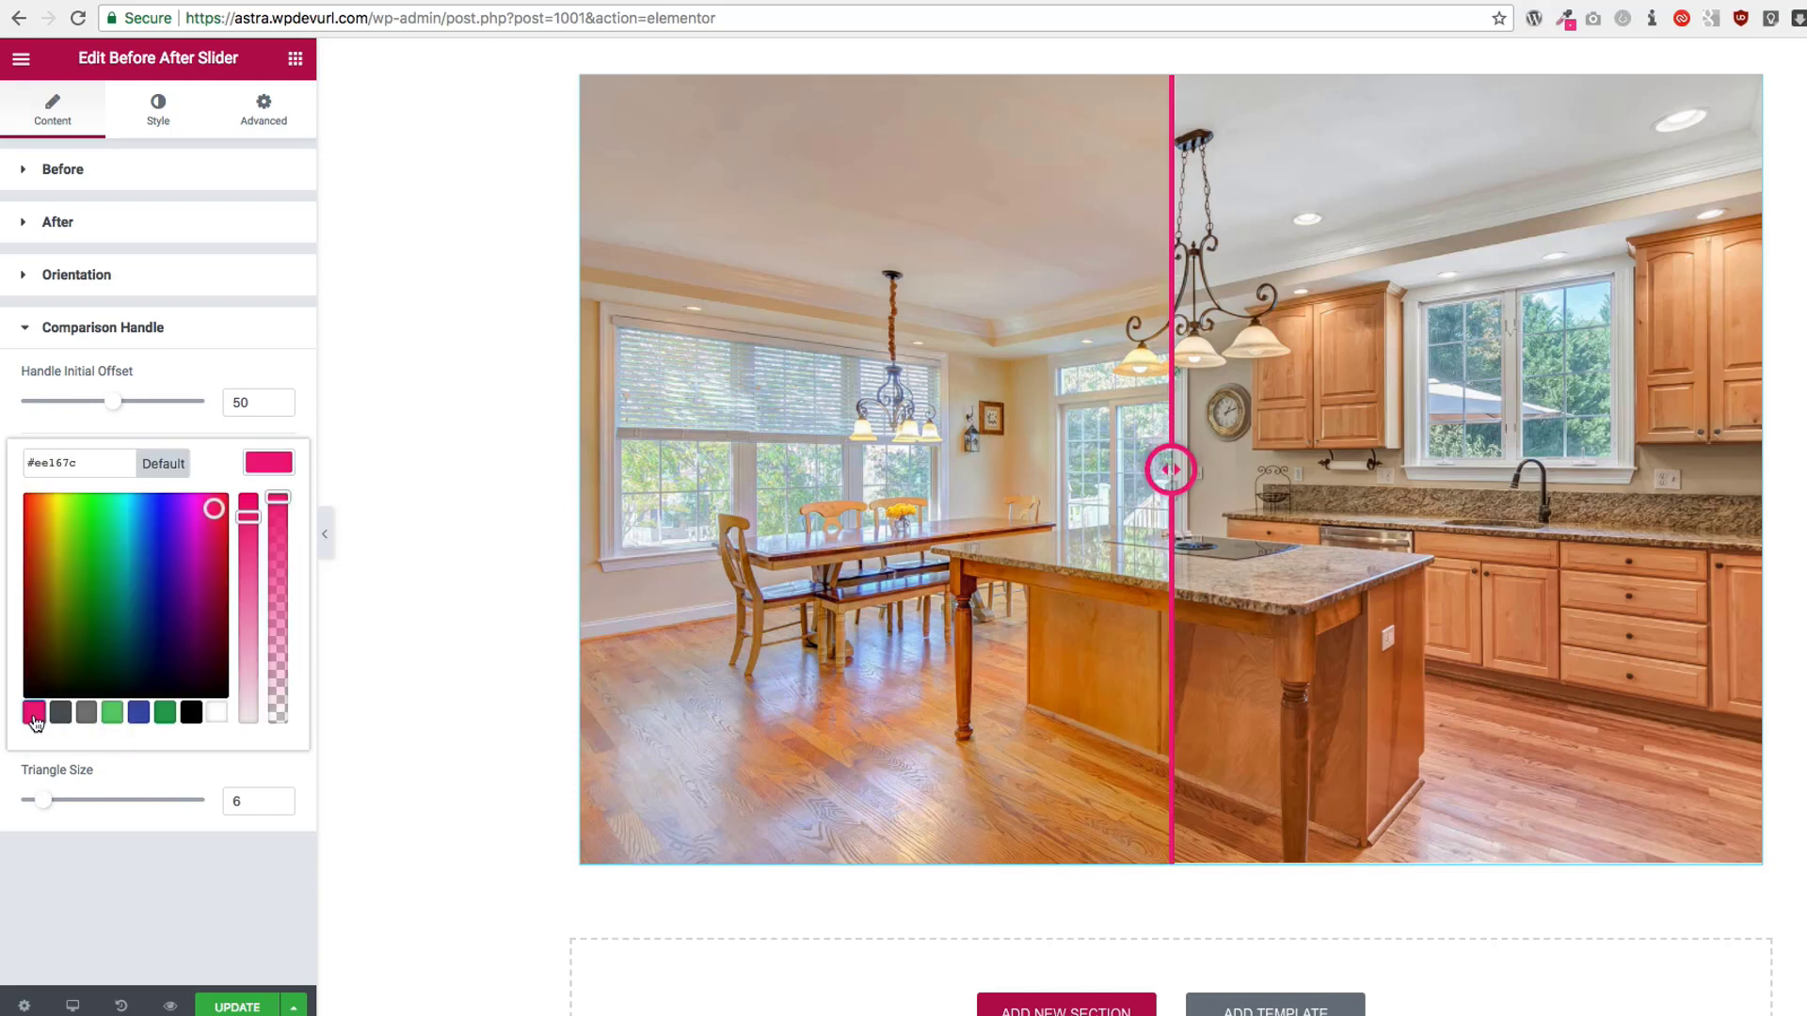
{"action": "left_click", "coordinate": [60, 712]}
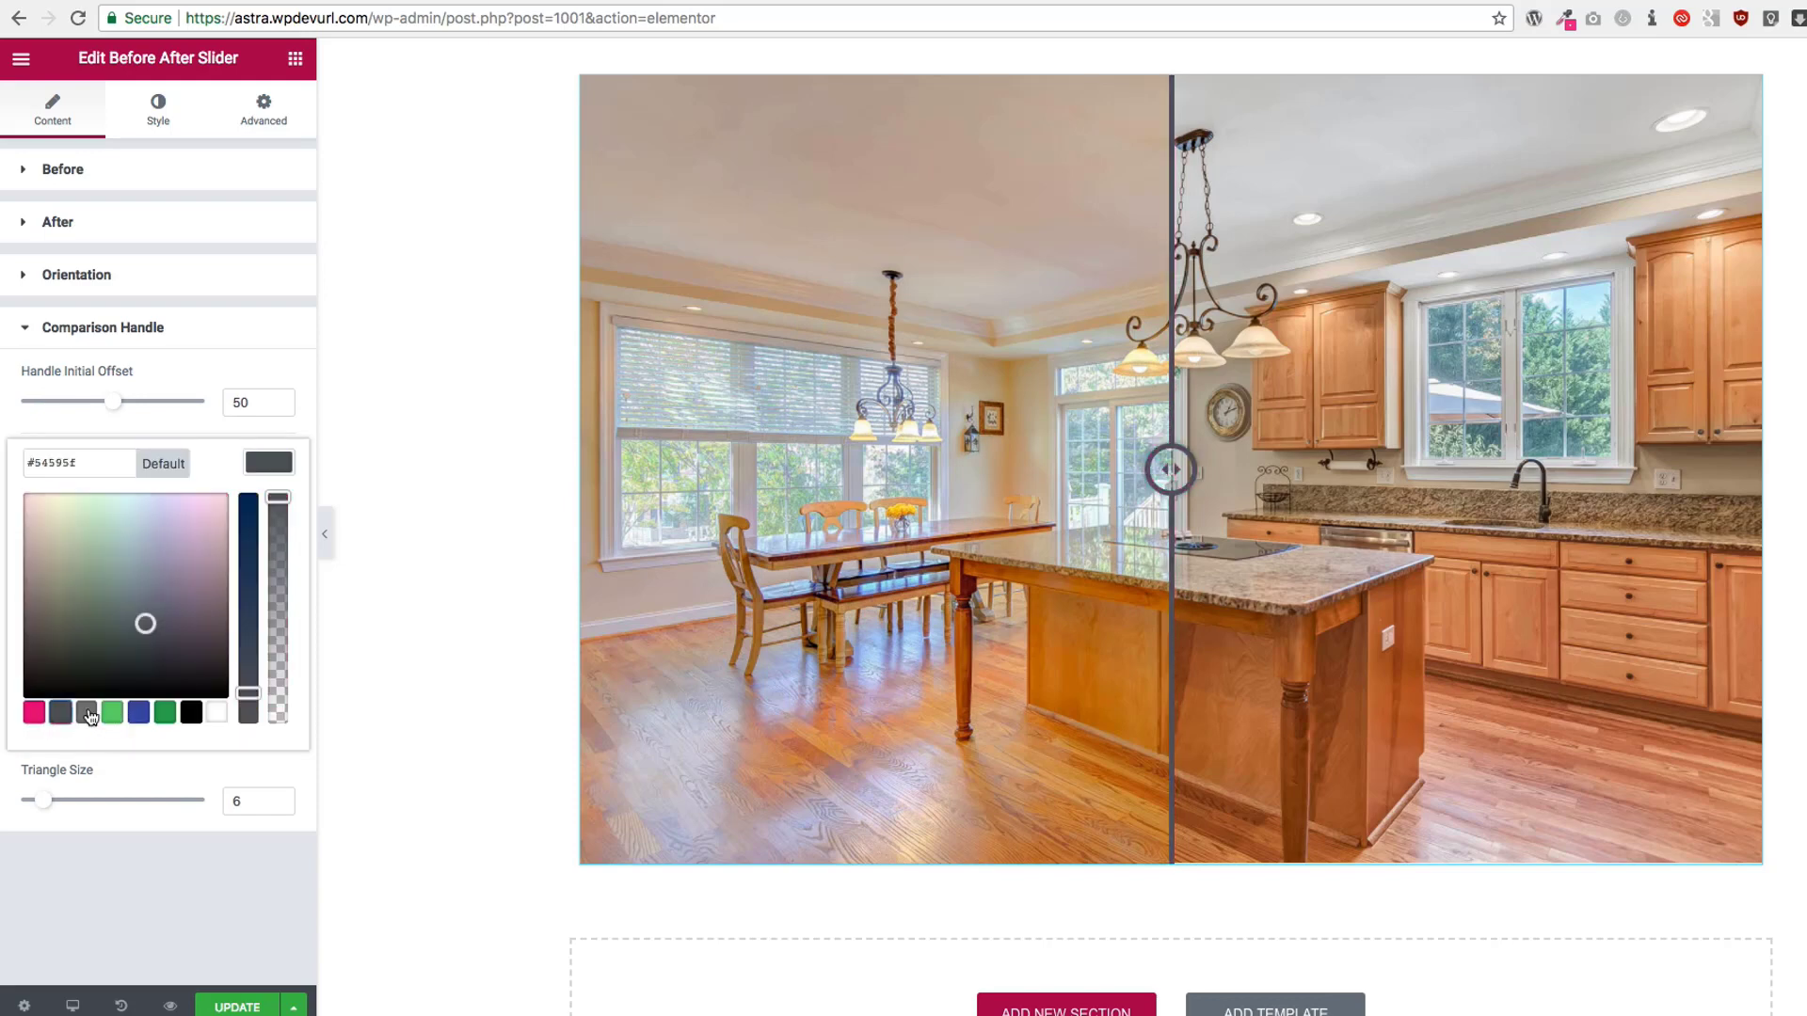
{"action": "left_click", "coordinate": [193, 715]}
{"action": "left_click", "coordinate": [216, 712]}
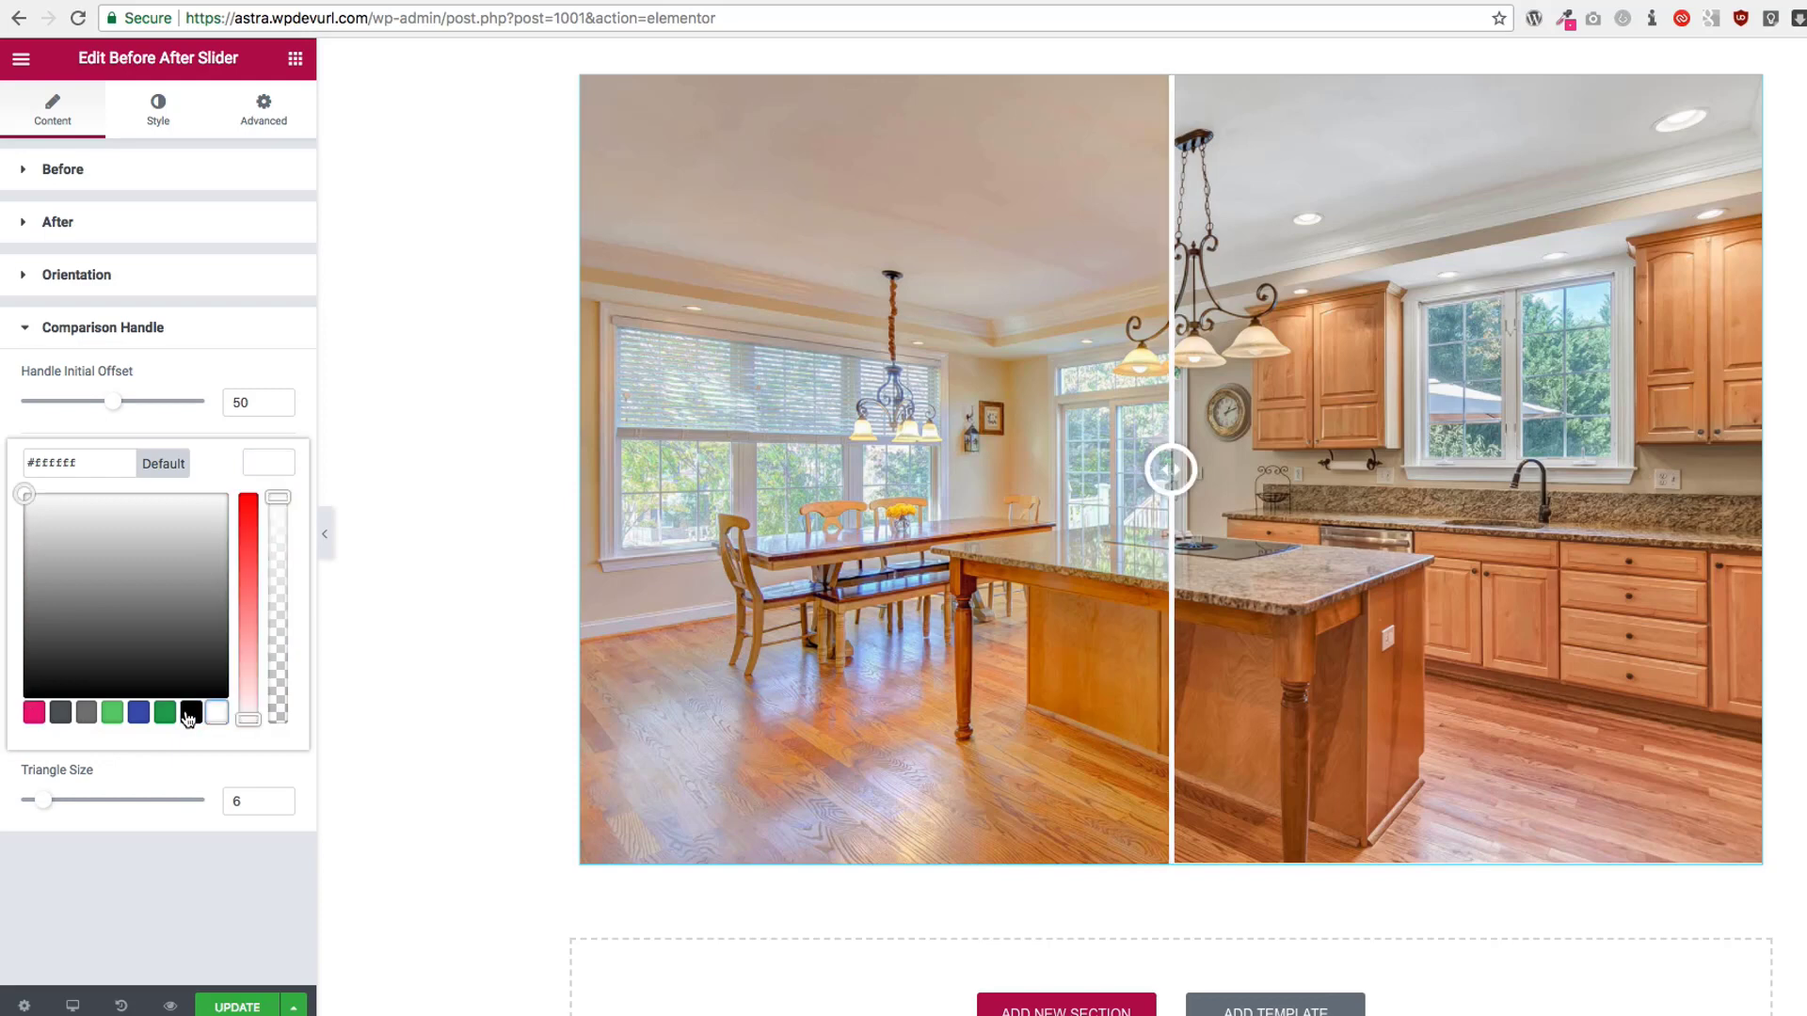
{"action": "left_click", "coordinate": [188, 715]}
{"action": "left_click", "coordinate": [269, 463]}
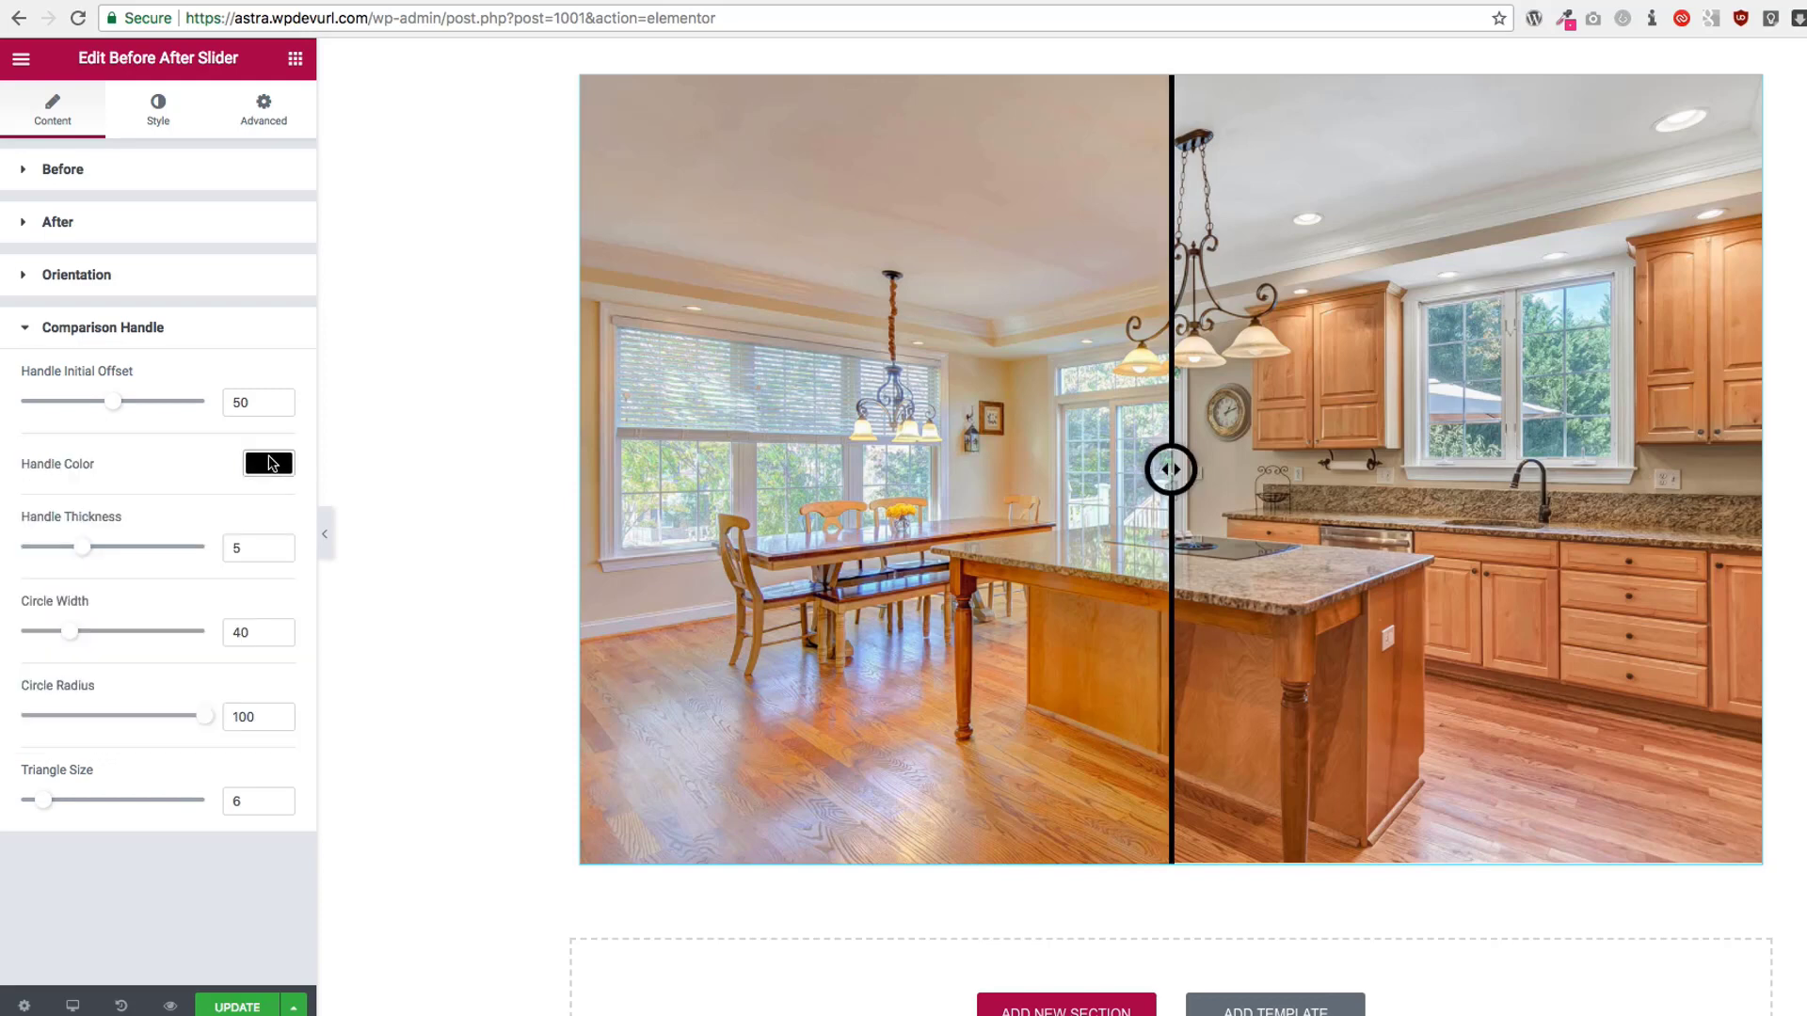
Step: Set handle thickness 5, circle width 65 and triangle size 14, adjusting the circle radius
{"action": "mouse_move", "coordinate": [86, 557]}
{"action": "left_mouse_down"}
{"action": "mouse_move", "coordinate": [214, 555]}
{"action": "mouse_move", "coordinate": [2, 557]}
{"action": "mouse_move", "coordinate": [214, 562]}
{"action": "mouse_move", "coordinate": [101, 561]}
{"action": "left_mouse_up"}
{"action": "left_click", "coordinate": [93, 561]}
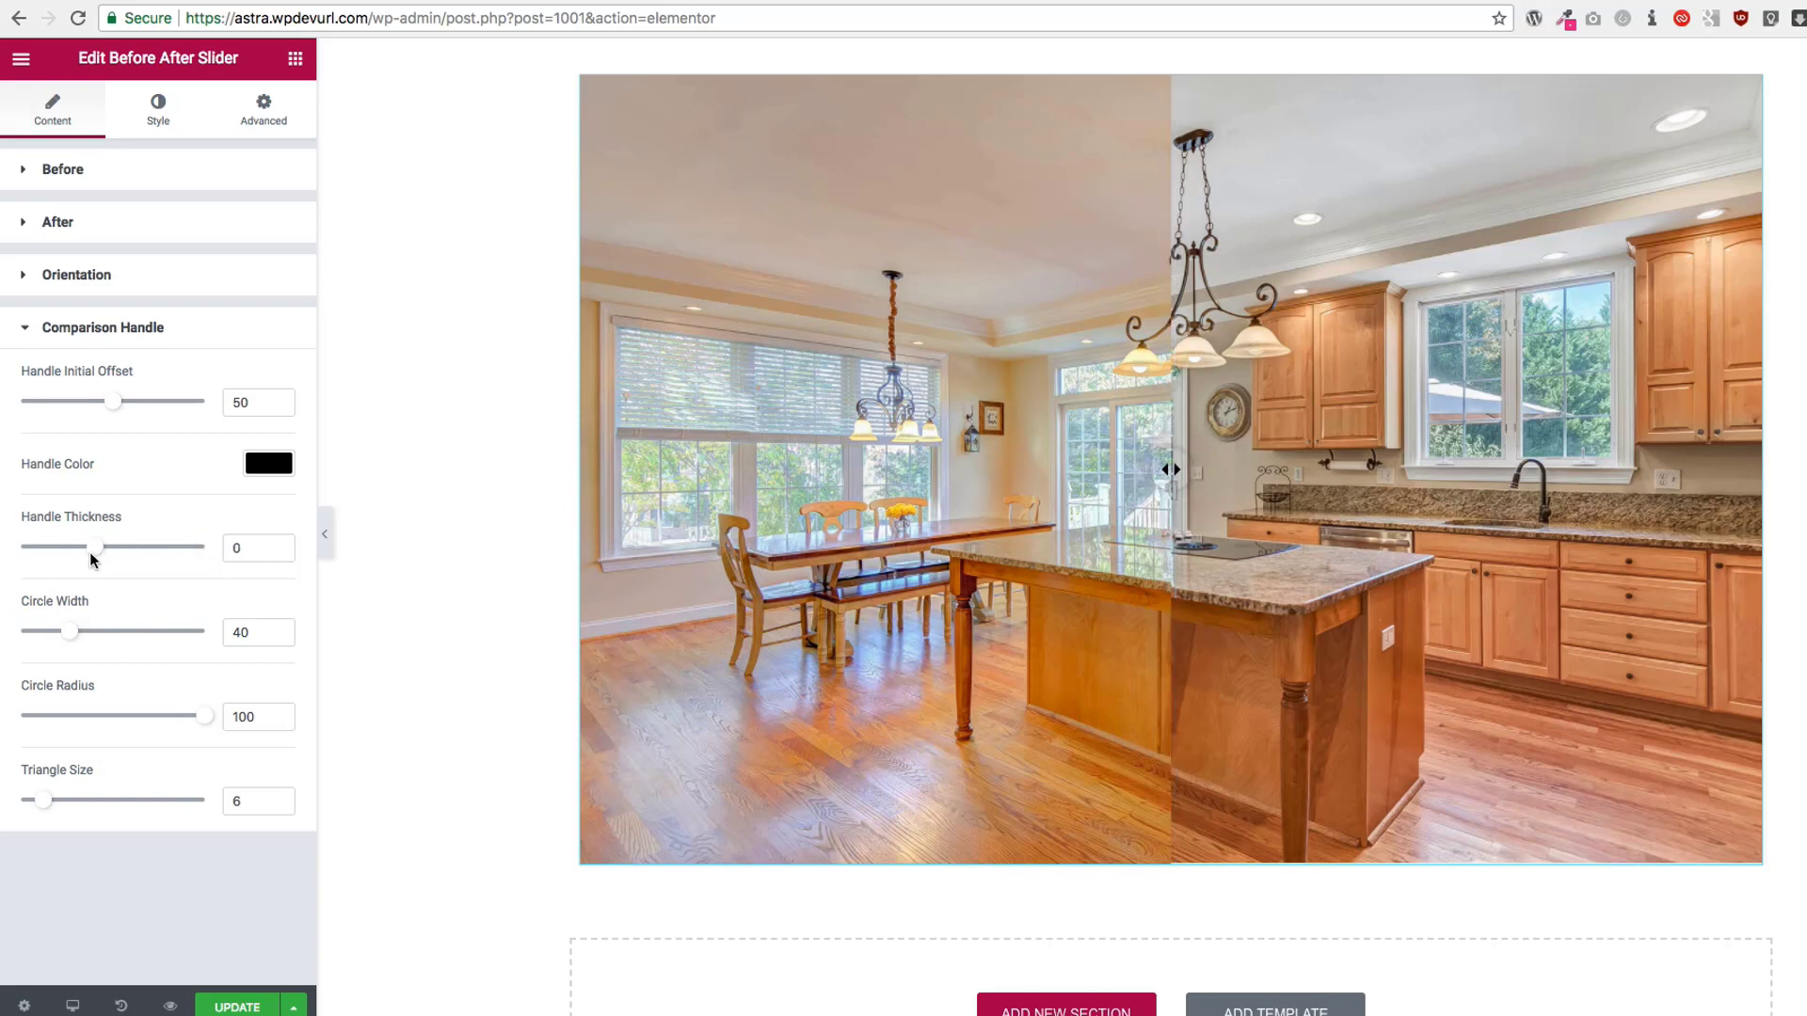
{"action": "left_click", "coordinate": [97, 561]}
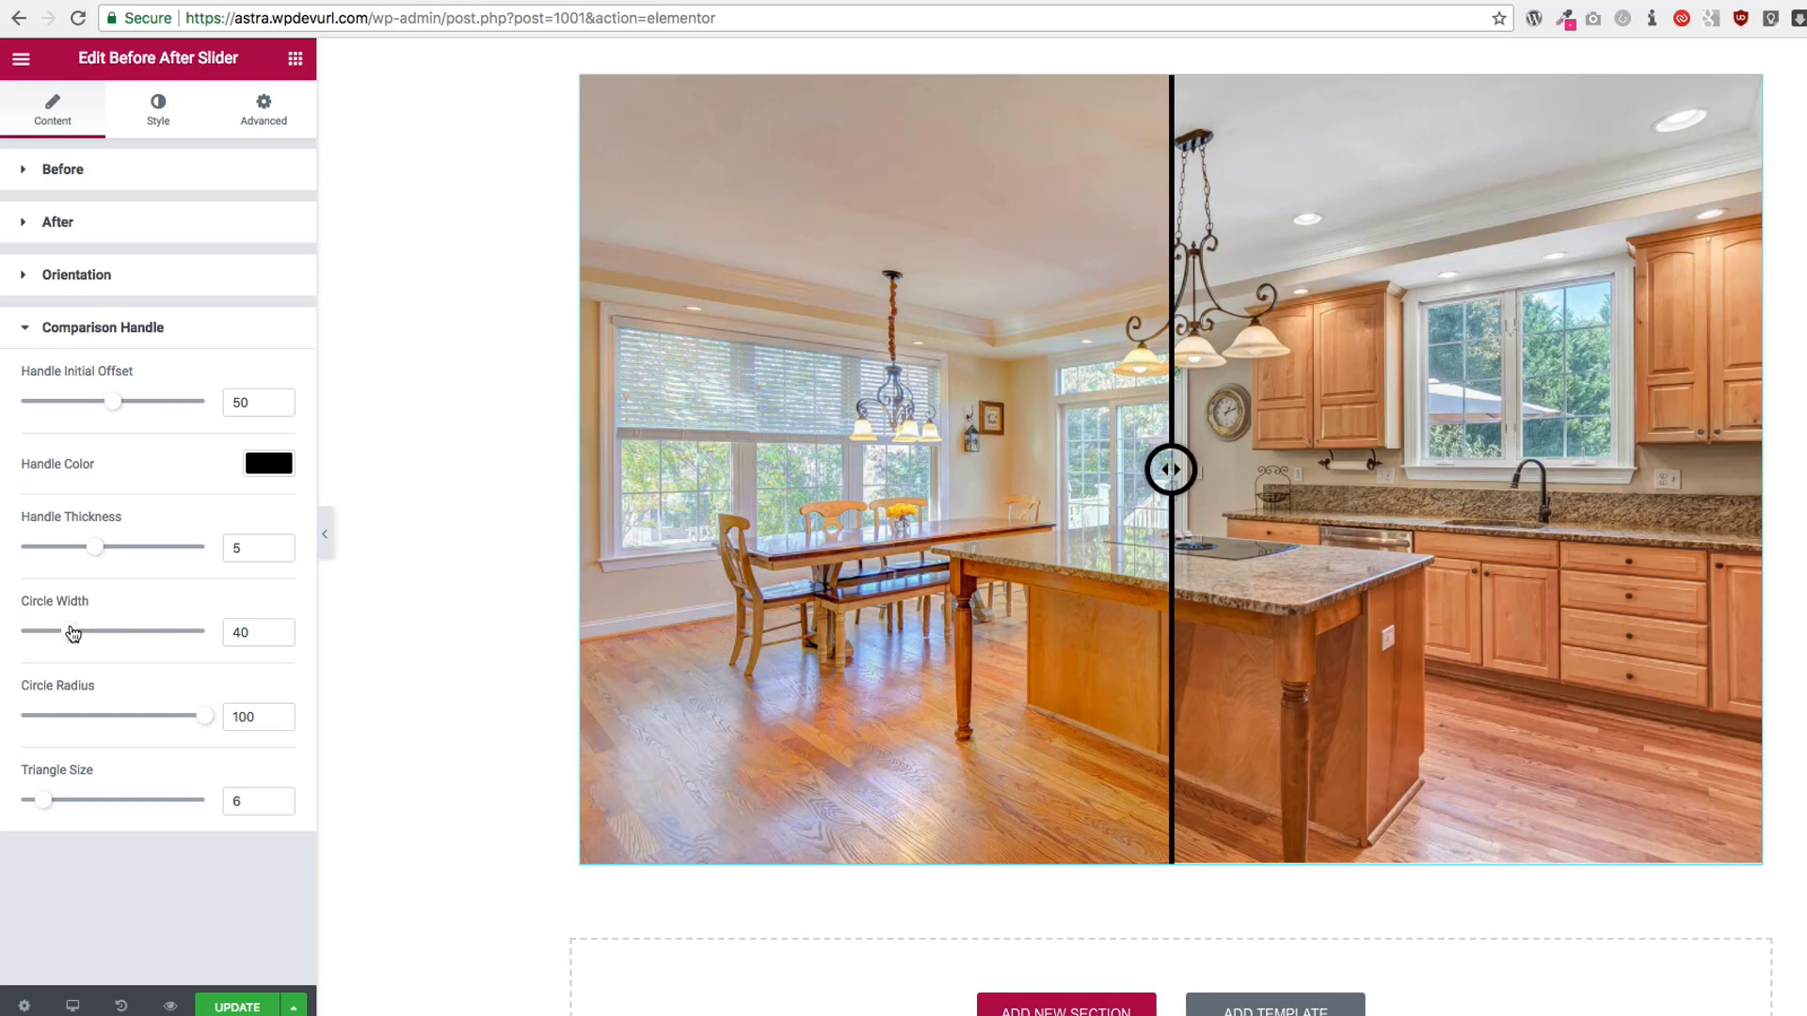
{"action": "mouse_move", "coordinate": [72, 638]}
{"action": "left_mouse_down"}
{"action": "mouse_move", "coordinate": [216, 644]}
{"action": "mouse_move", "coordinate": [56, 646]}
{"action": "mouse_move", "coordinate": [125, 644]}
{"action": "mouse_move", "coordinate": [101, 644]}
{"action": "left_mouse_up"}
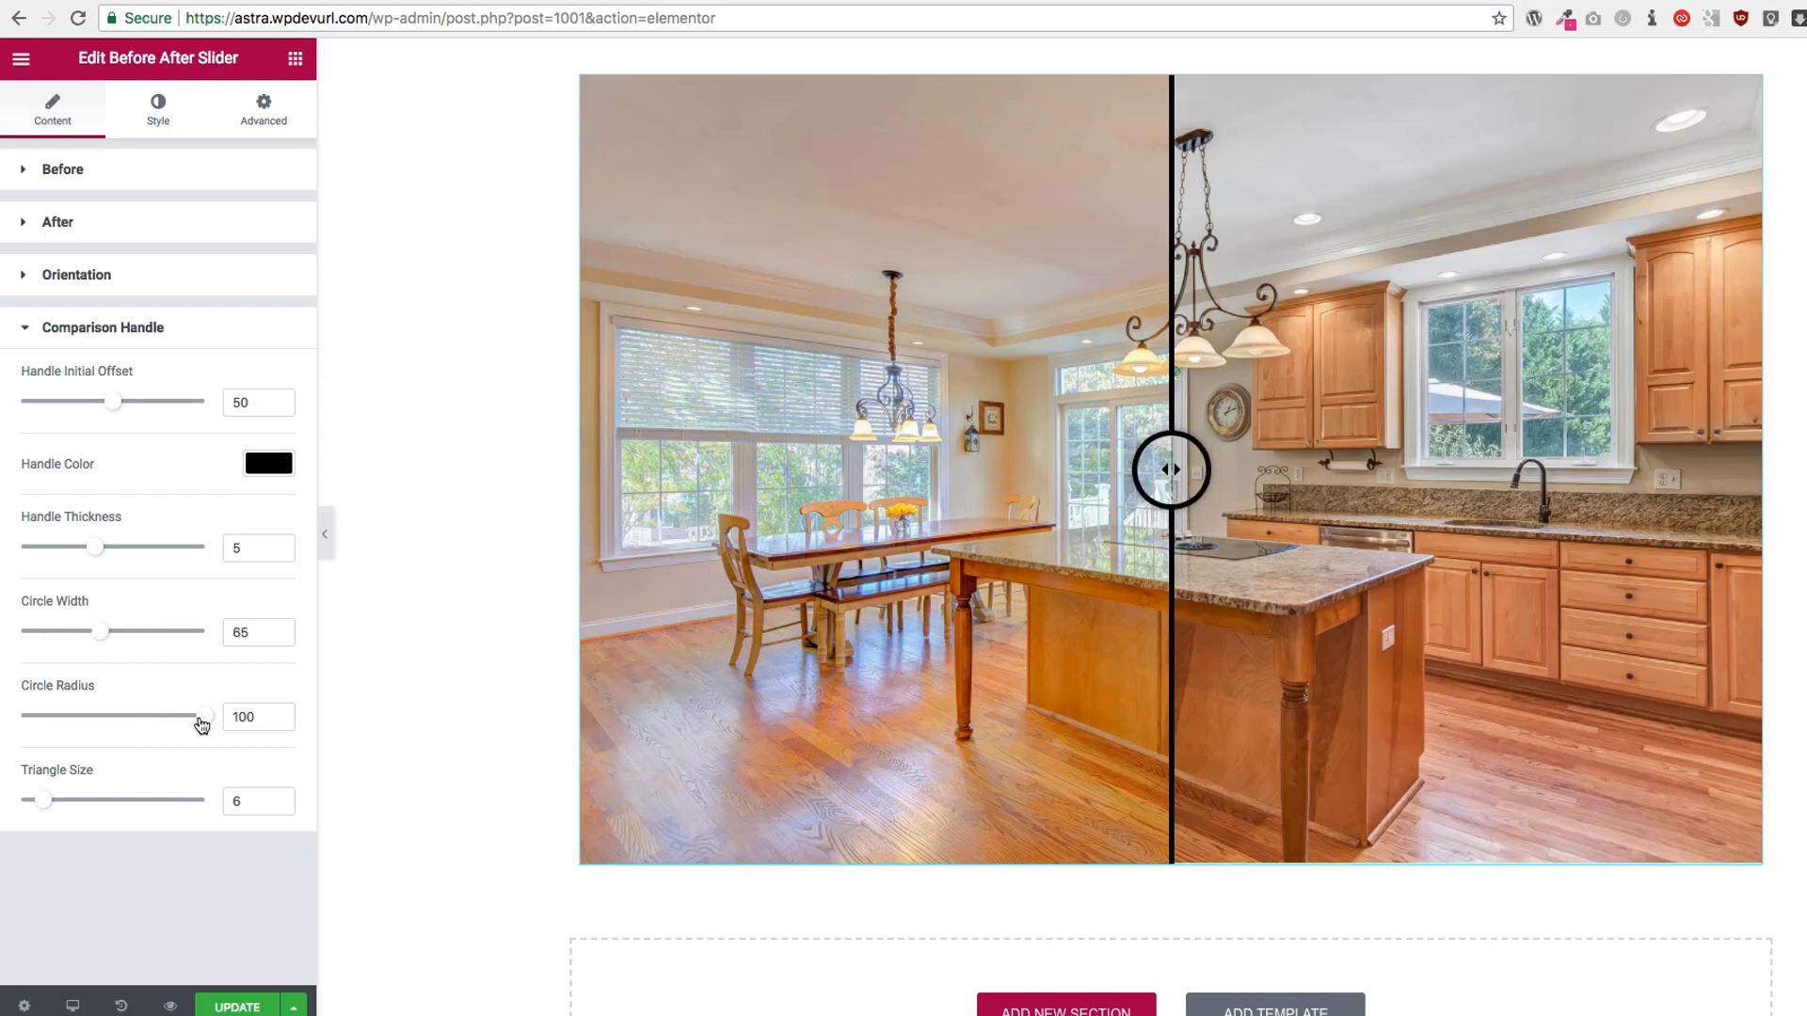
{"action": "mouse_move", "coordinate": [201, 724]}
{"action": "left_mouse_down"}
{"action": "mouse_move", "coordinate": [6, 725]}
{"action": "mouse_move", "coordinate": [207, 725]}
{"action": "left_mouse_up"}
{"action": "left_click_drag", "start_coordinate": [47, 807], "coordinate": [78, 809]}
Step: In the label styling, try each Show Label On option, ending on Normal Only
{"action": "left_click", "coordinate": [111, 327]}
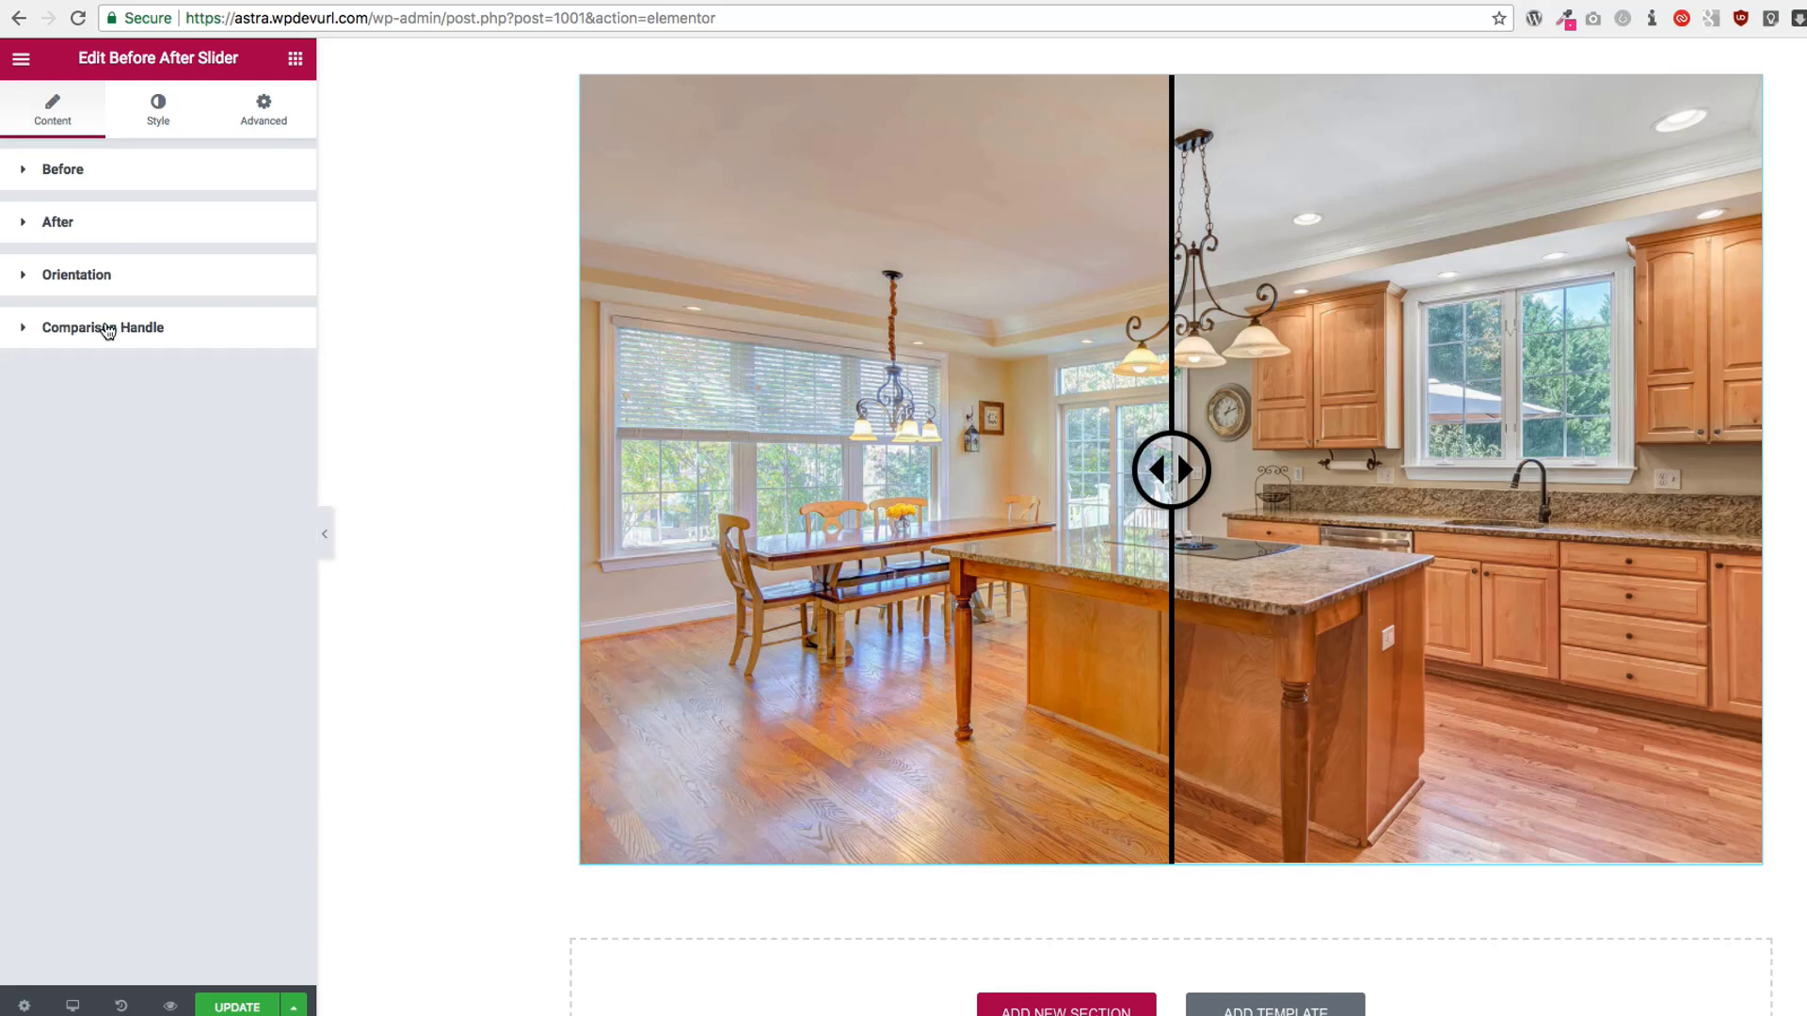
{"action": "left_click", "coordinate": [158, 106]}
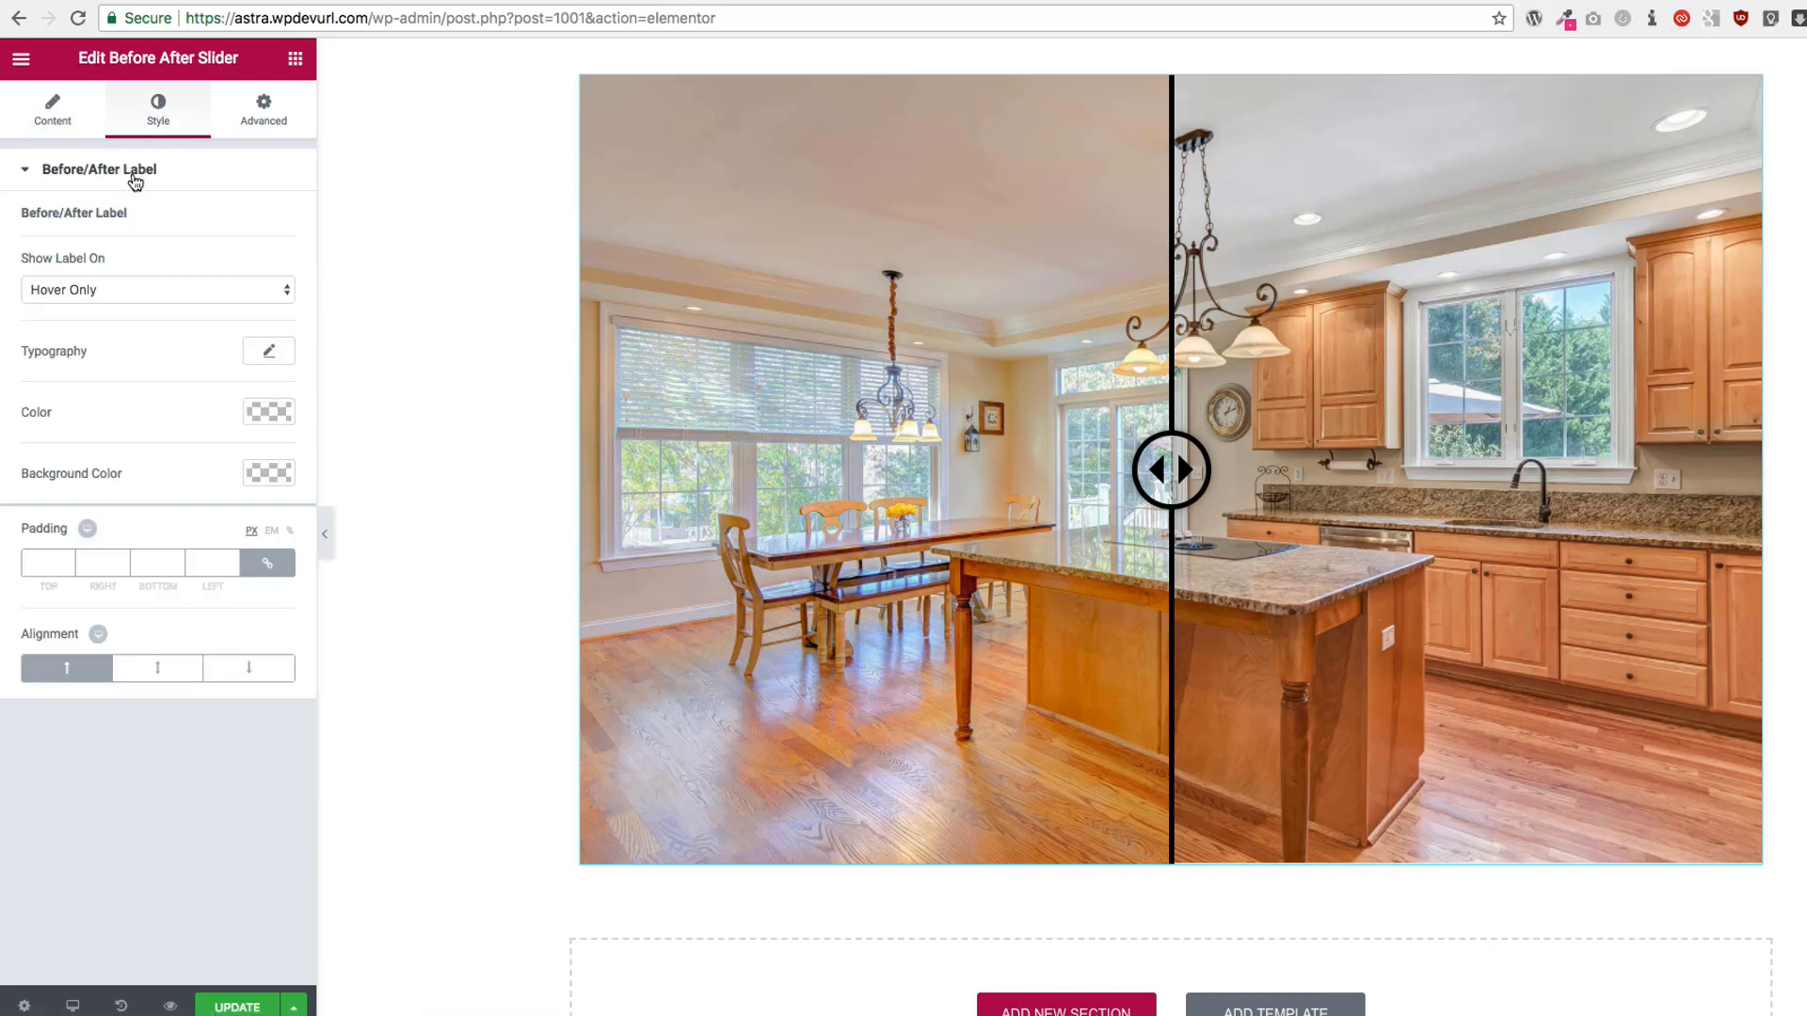
{"action": "left_click", "coordinate": [120, 290]}
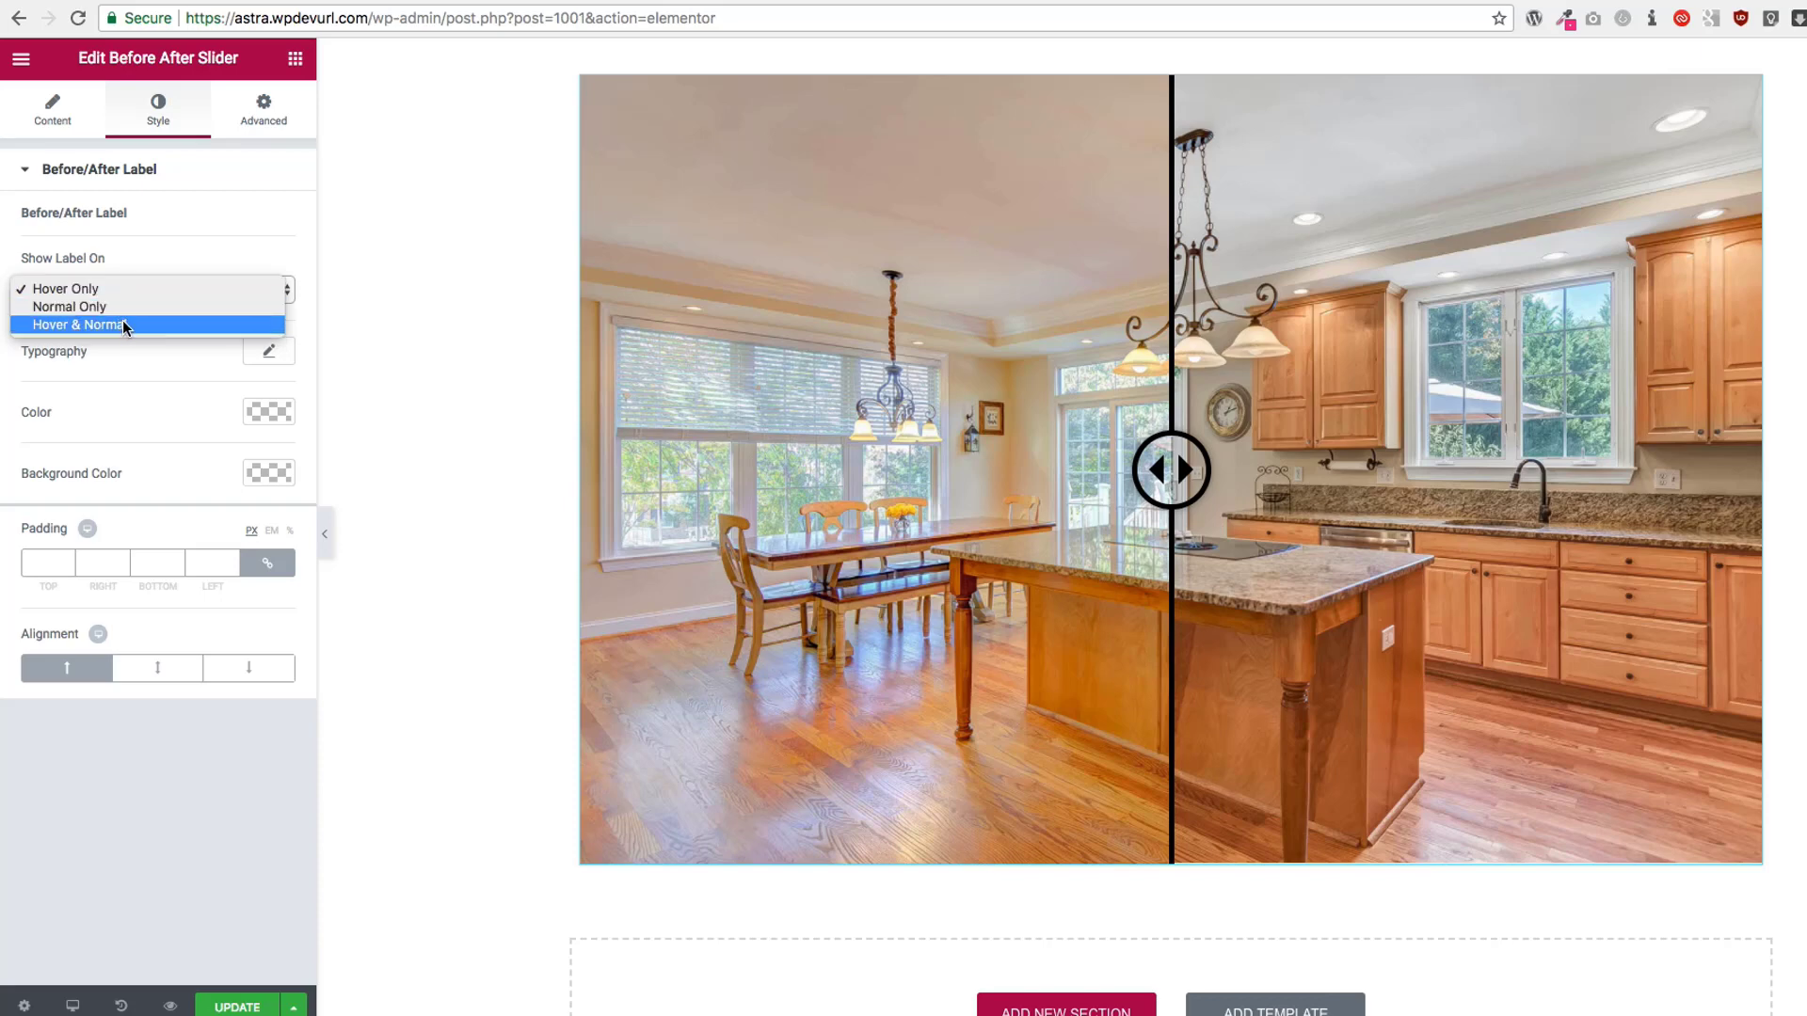
{"action": "left_click", "coordinate": [125, 325]}
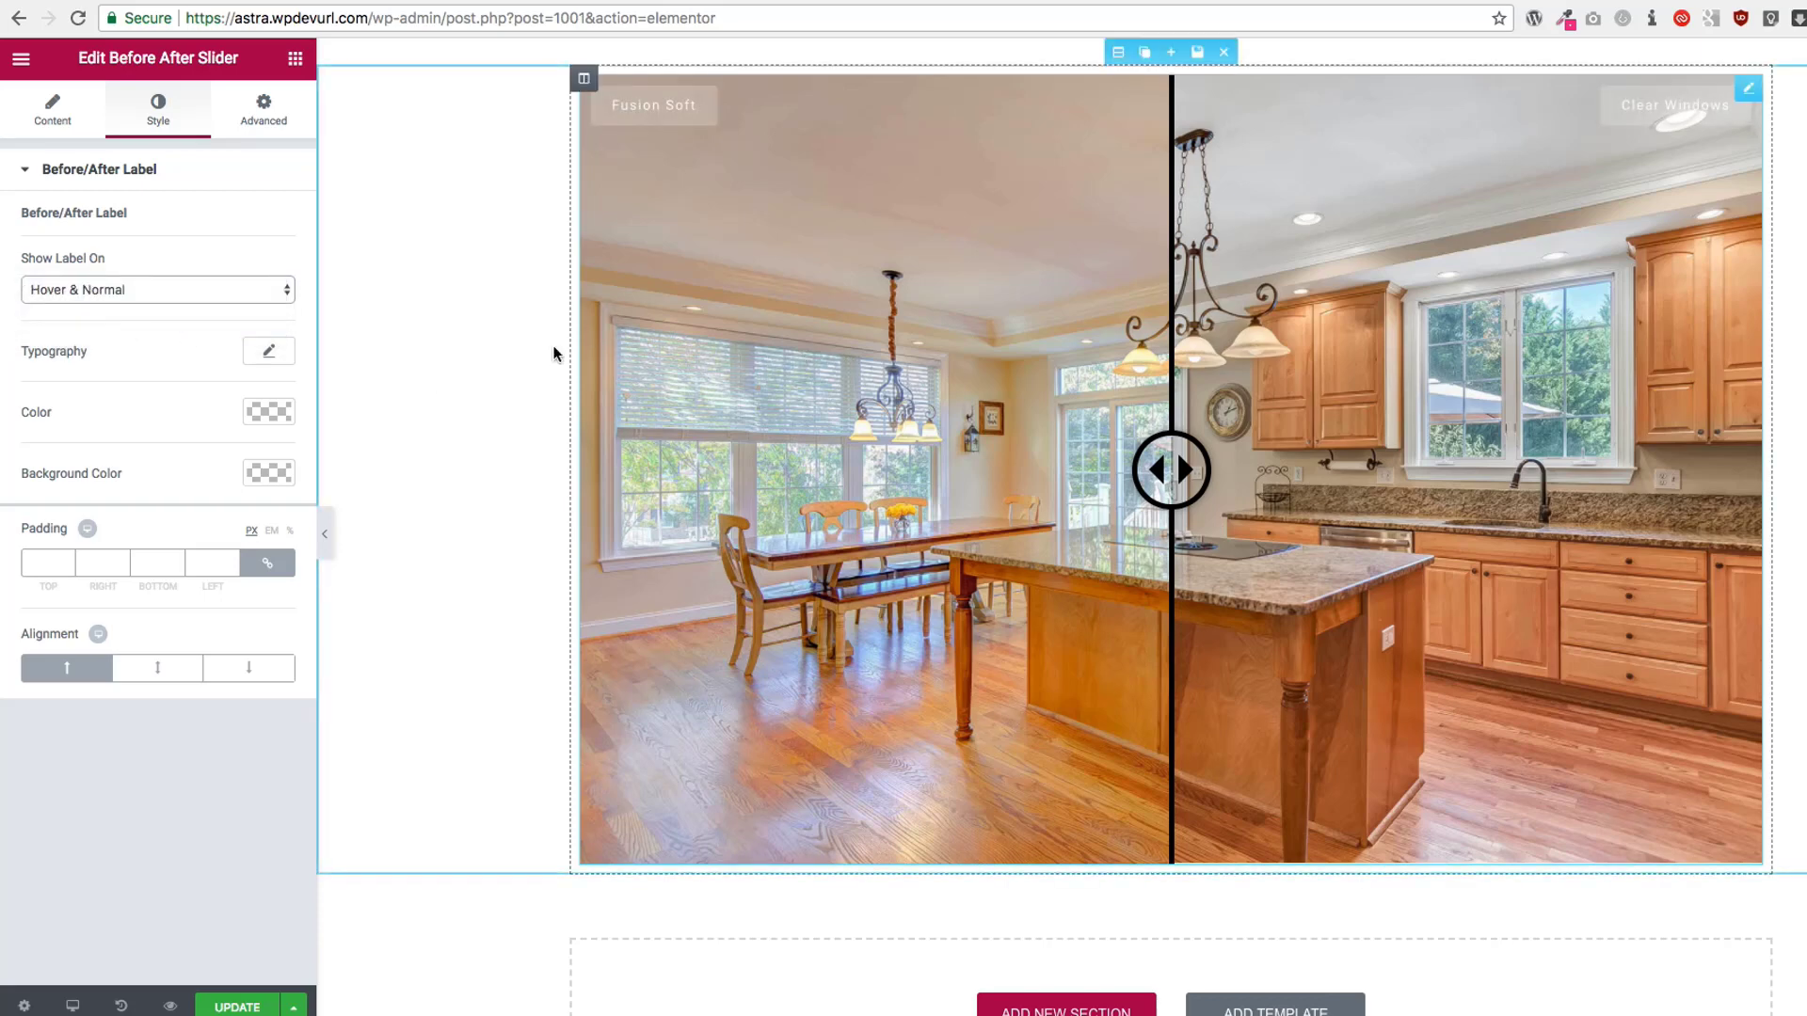
{"action": "left_click", "coordinate": [130, 288]}
{"action": "left_click", "coordinate": [121, 274]}
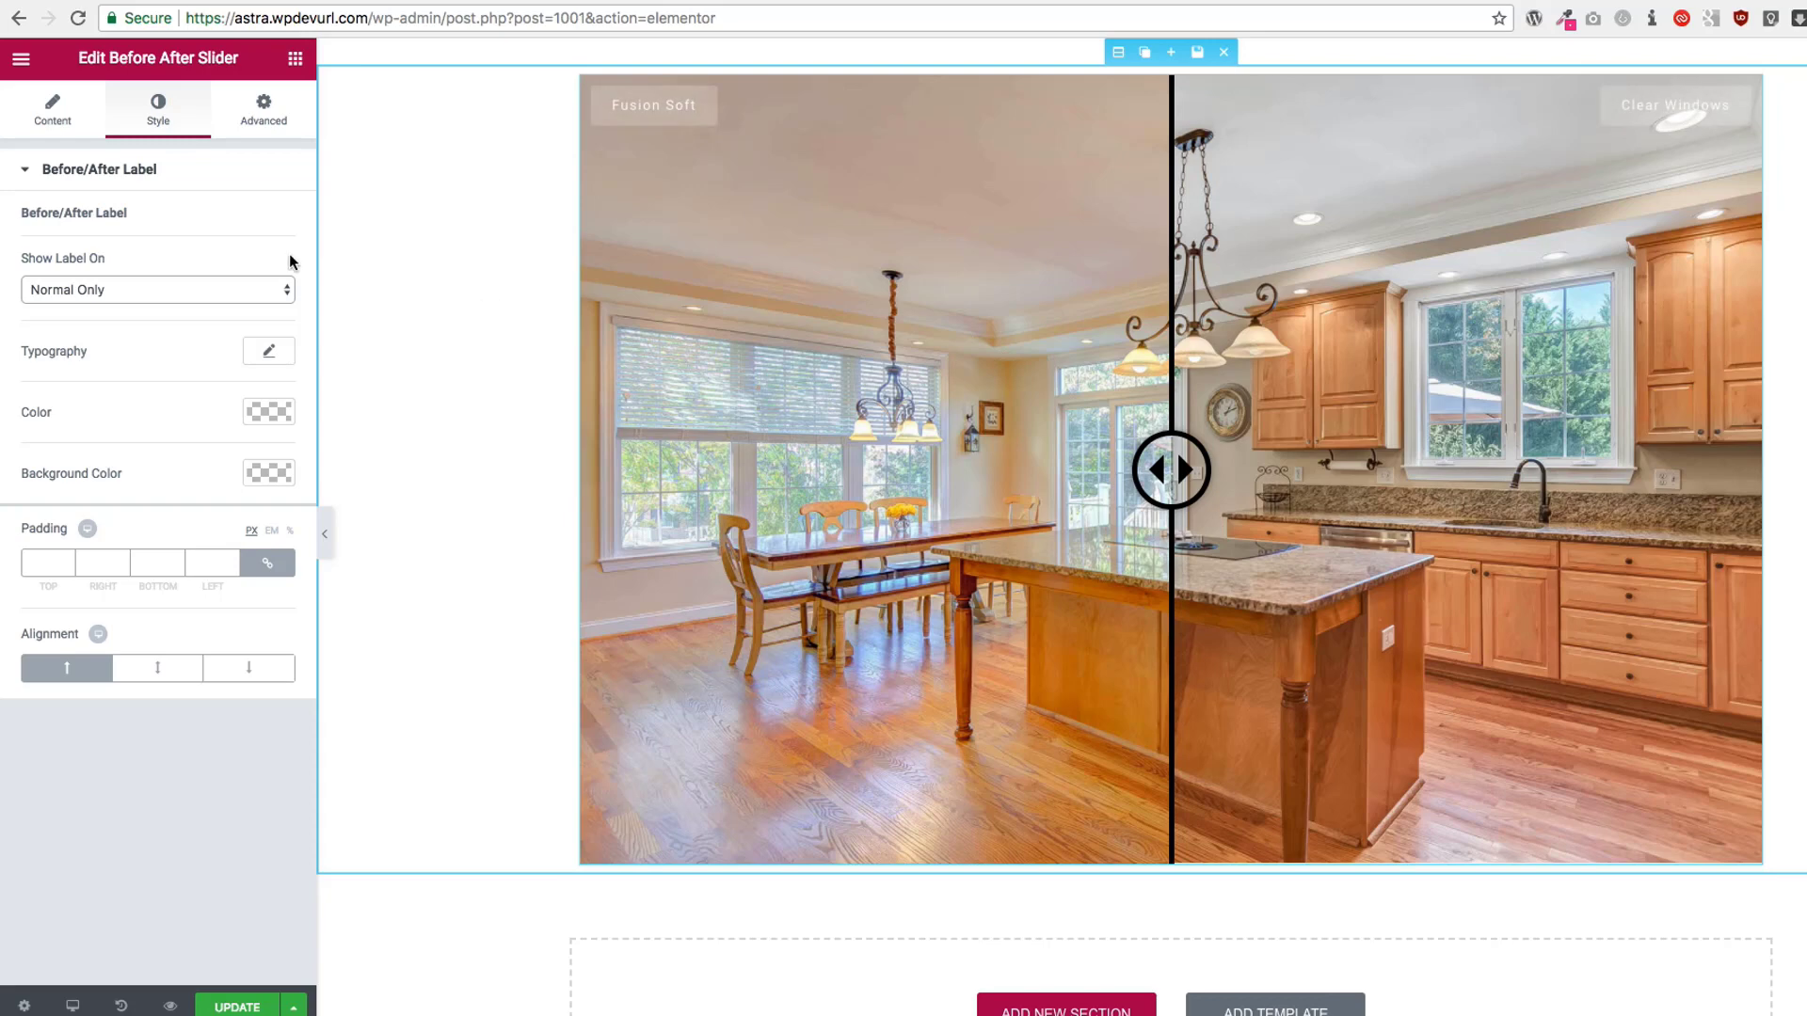
{"action": "left_click", "coordinate": [141, 288]}
{"action": "left_click", "coordinate": [144, 272]}
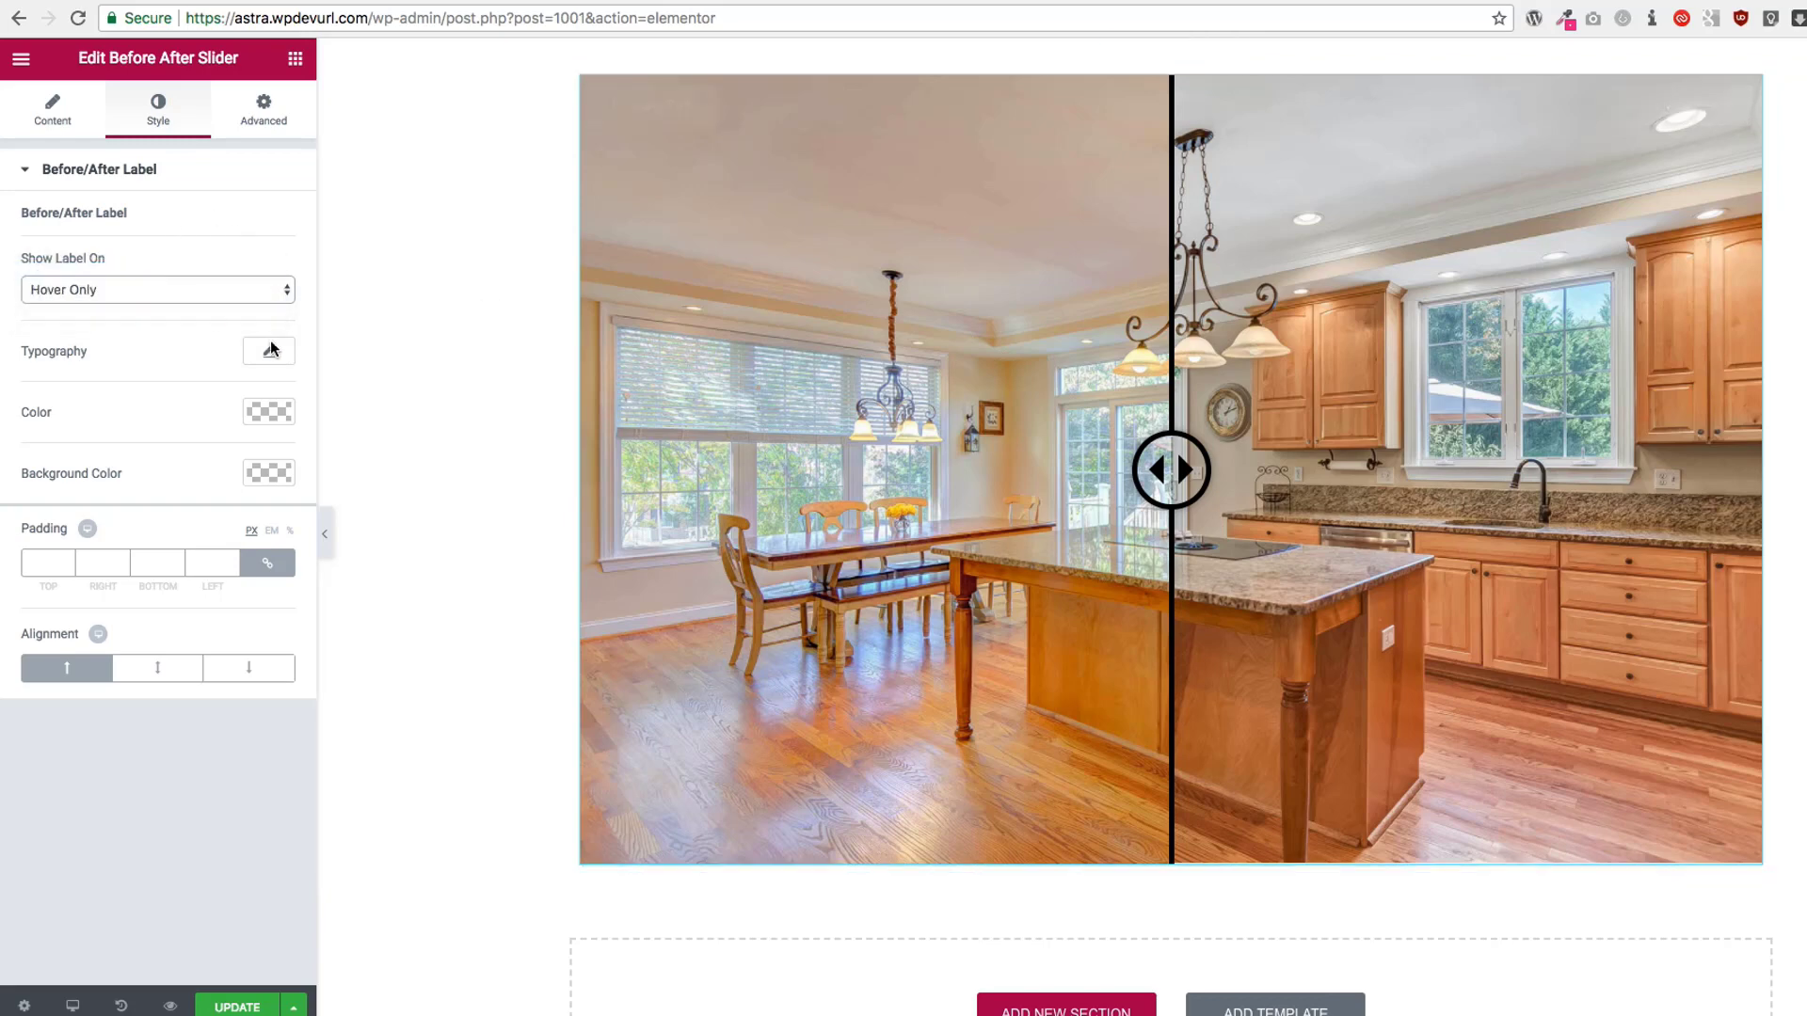
{"action": "left_click", "coordinate": [146, 293]}
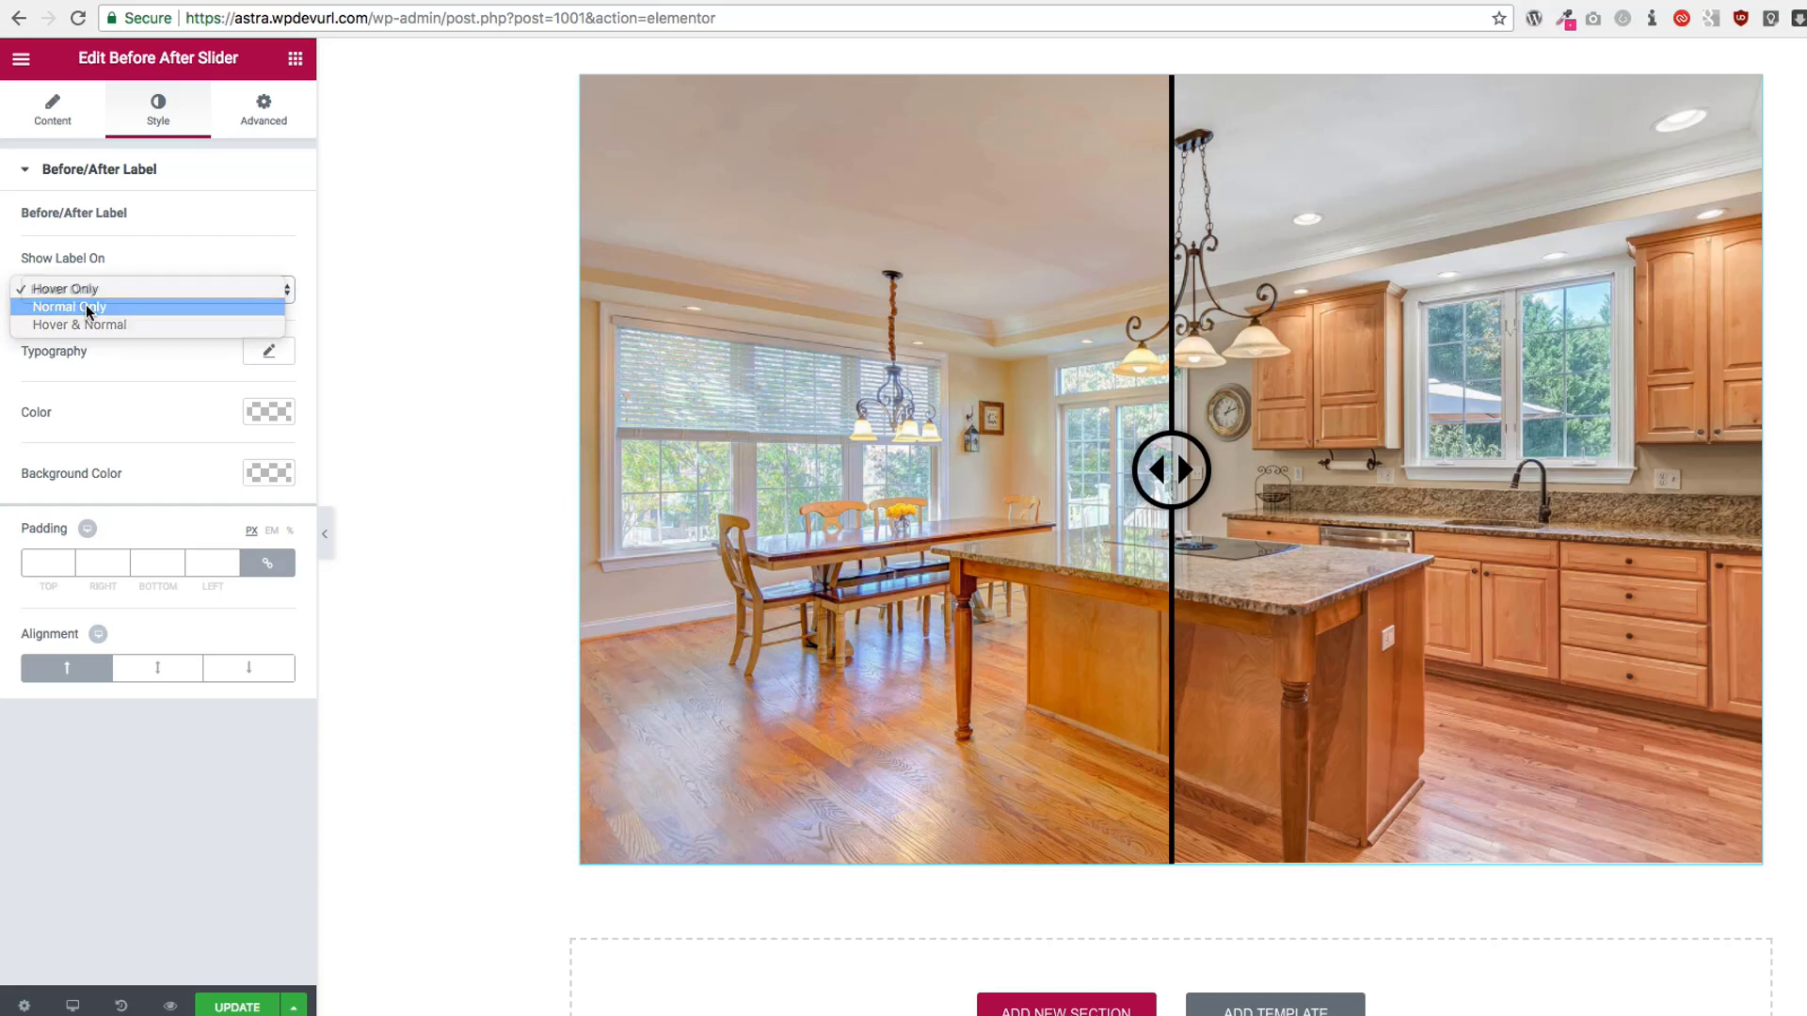
{"action": "left_click", "coordinate": [132, 308]}
Step: Enlarge the label text to 26 px in the label Typography settings
{"action": "left_click", "coordinate": [268, 353]}
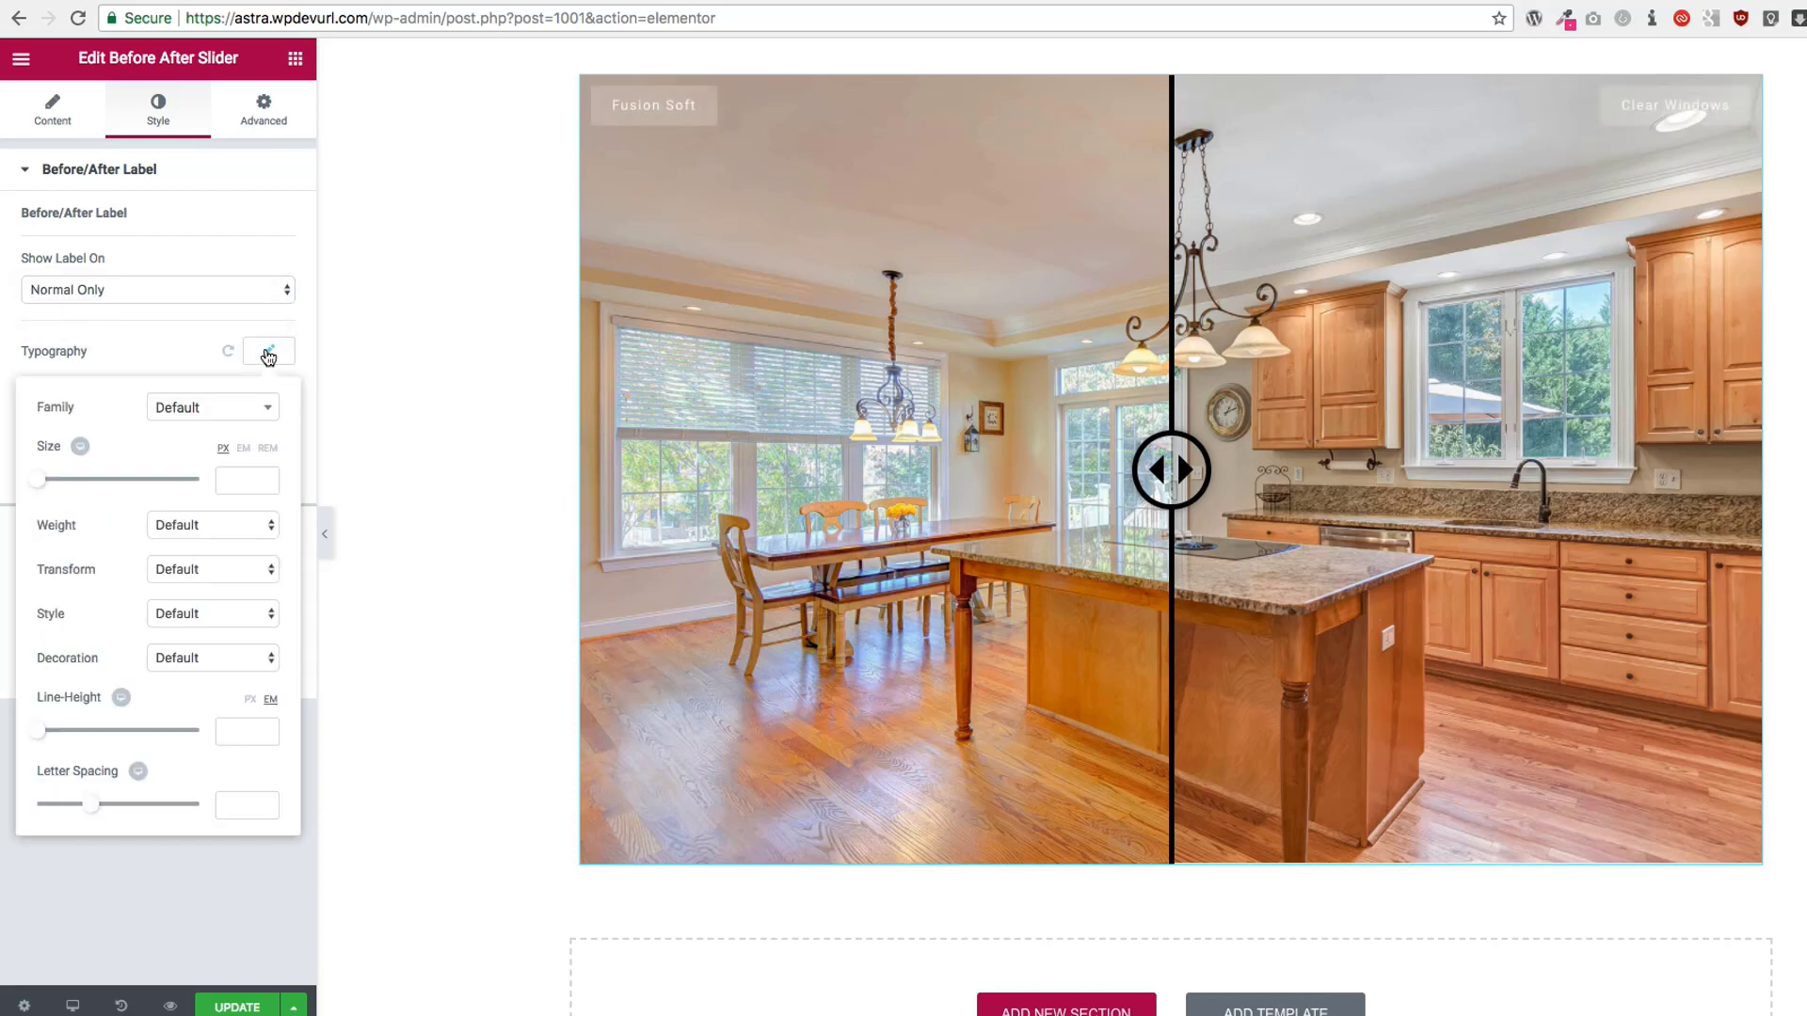
{"action": "left_click_drag", "start_coordinate": [28, 479], "coordinate": [54, 483]}
{"action": "left_click", "coordinate": [264, 355]}
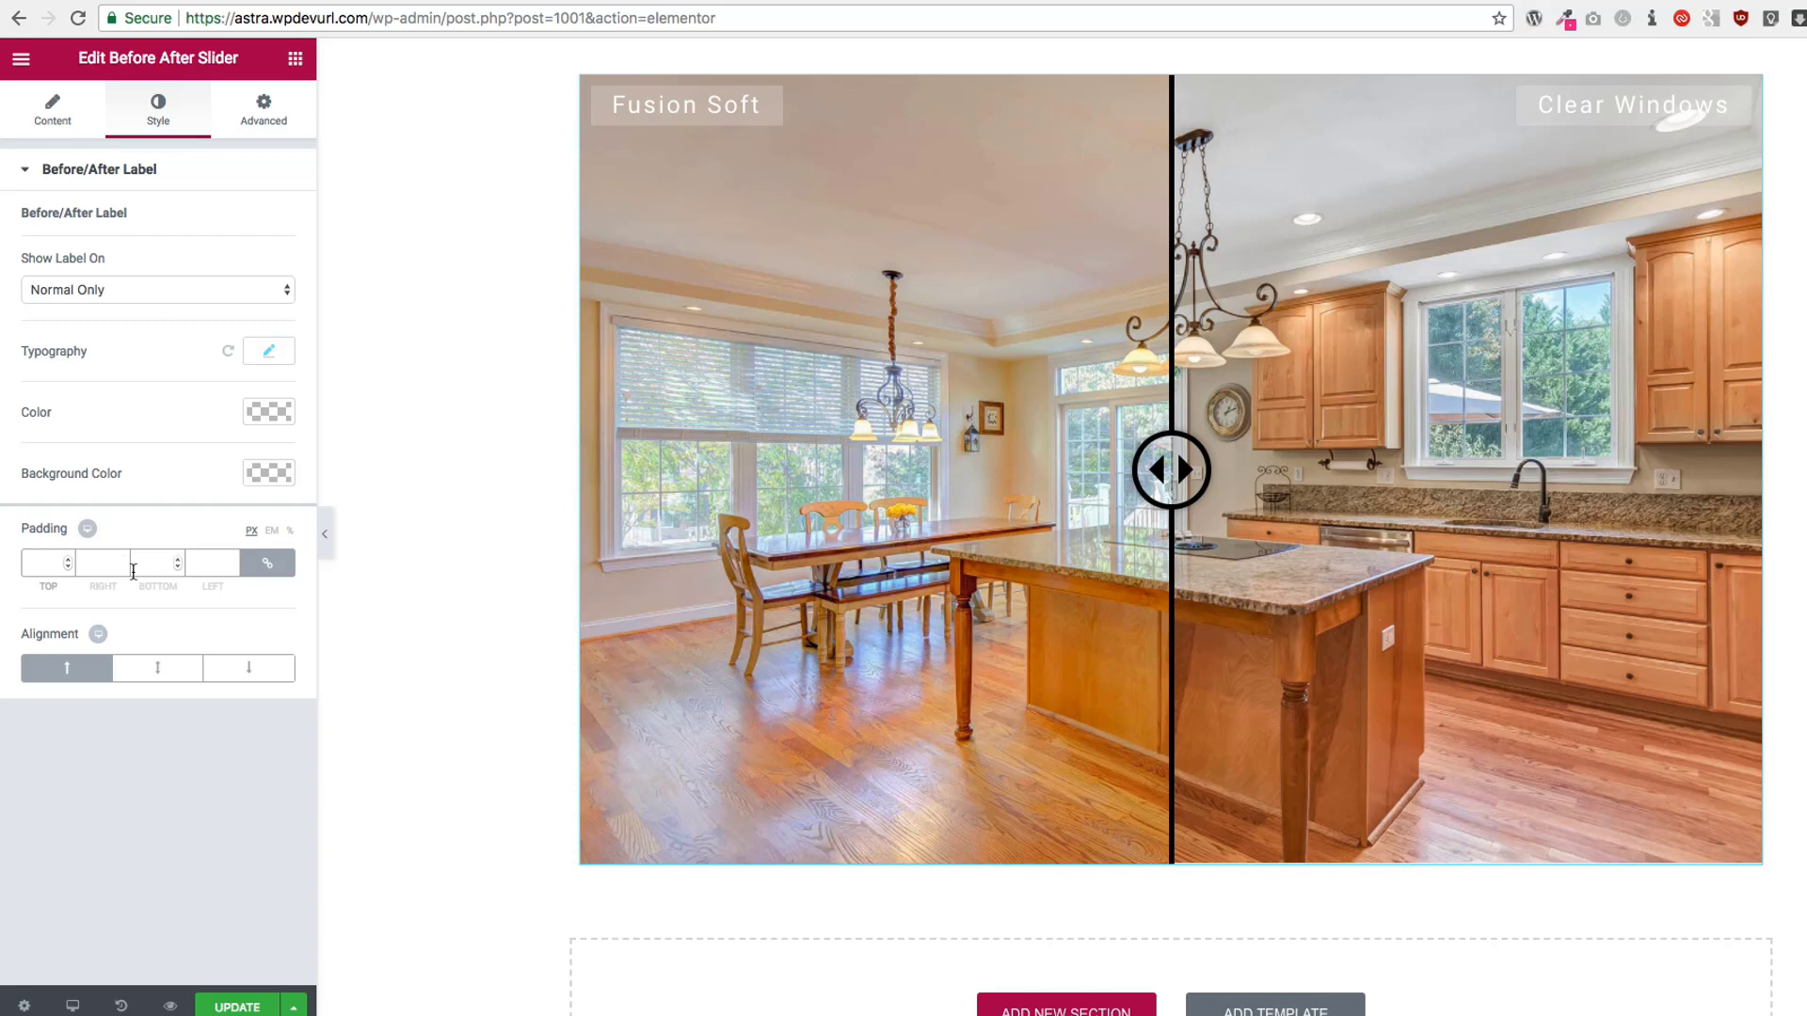
Step: Give the labels 20 px padding all round and set Show Label On to Hover & Normal
{"action": "left_click", "coordinate": [42, 563]}
{"action": "type", "text": "20"}
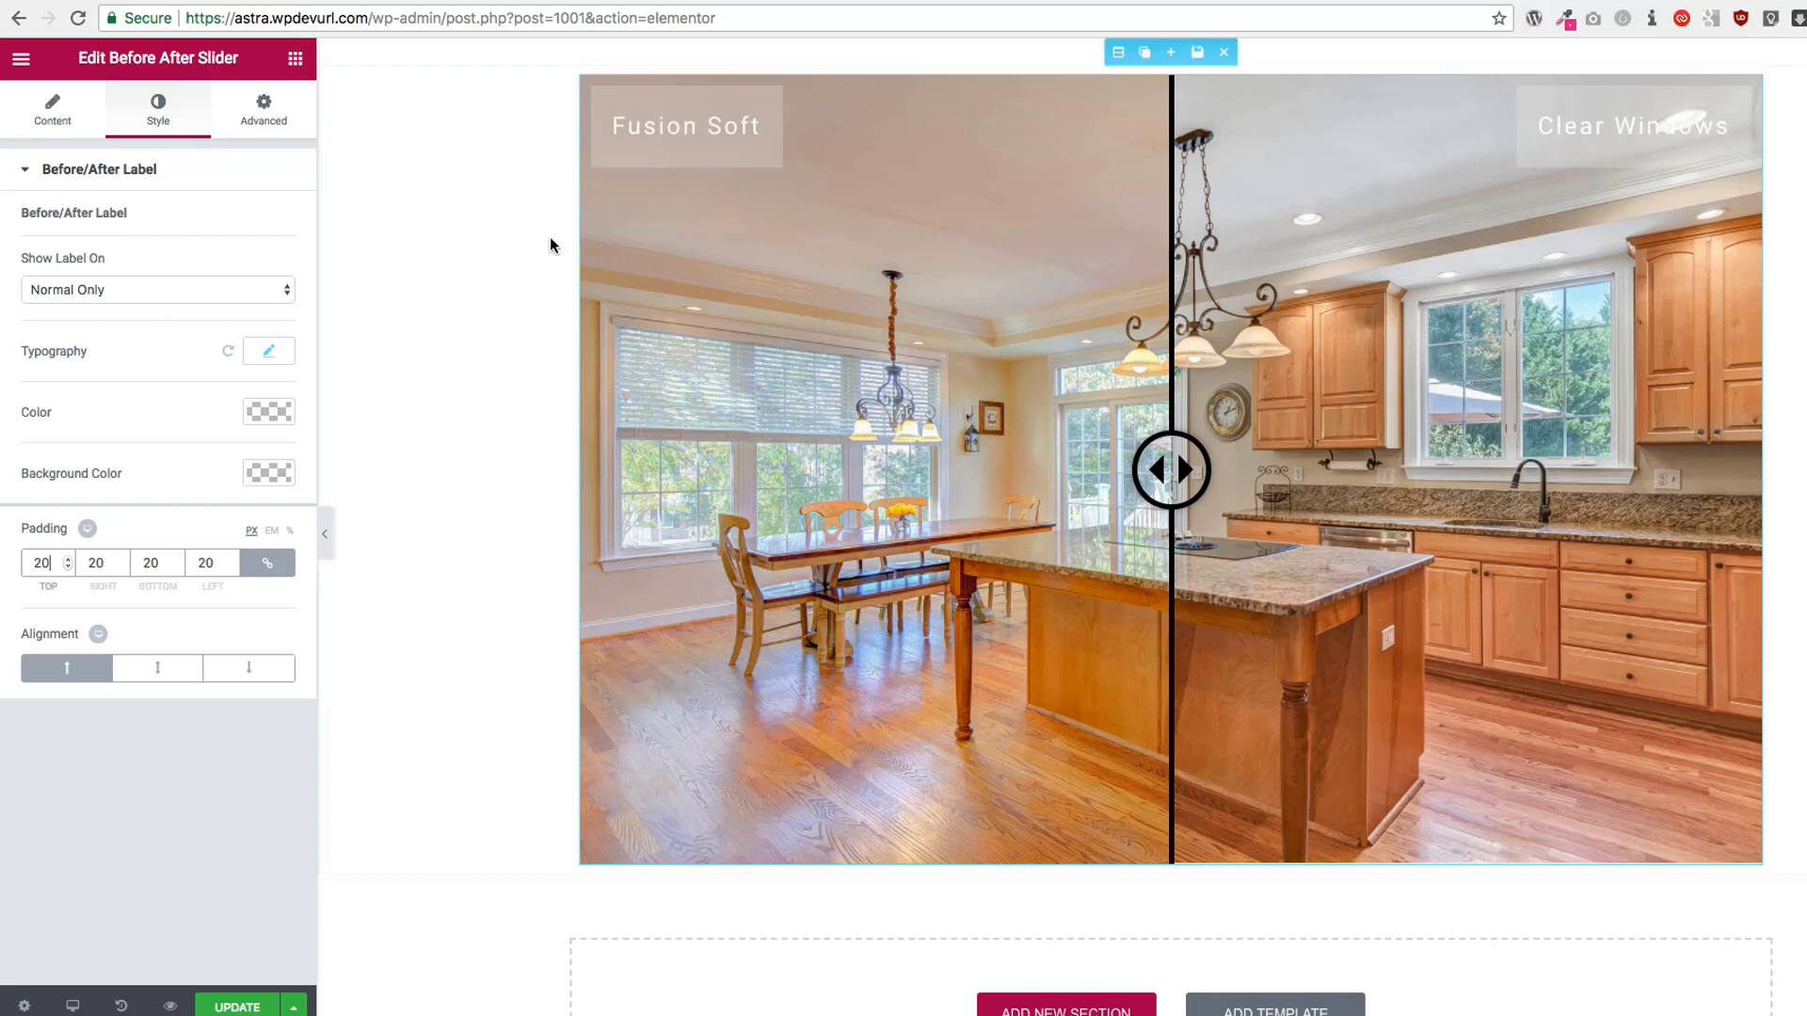
{"action": "left_click", "coordinate": [174, 294]}
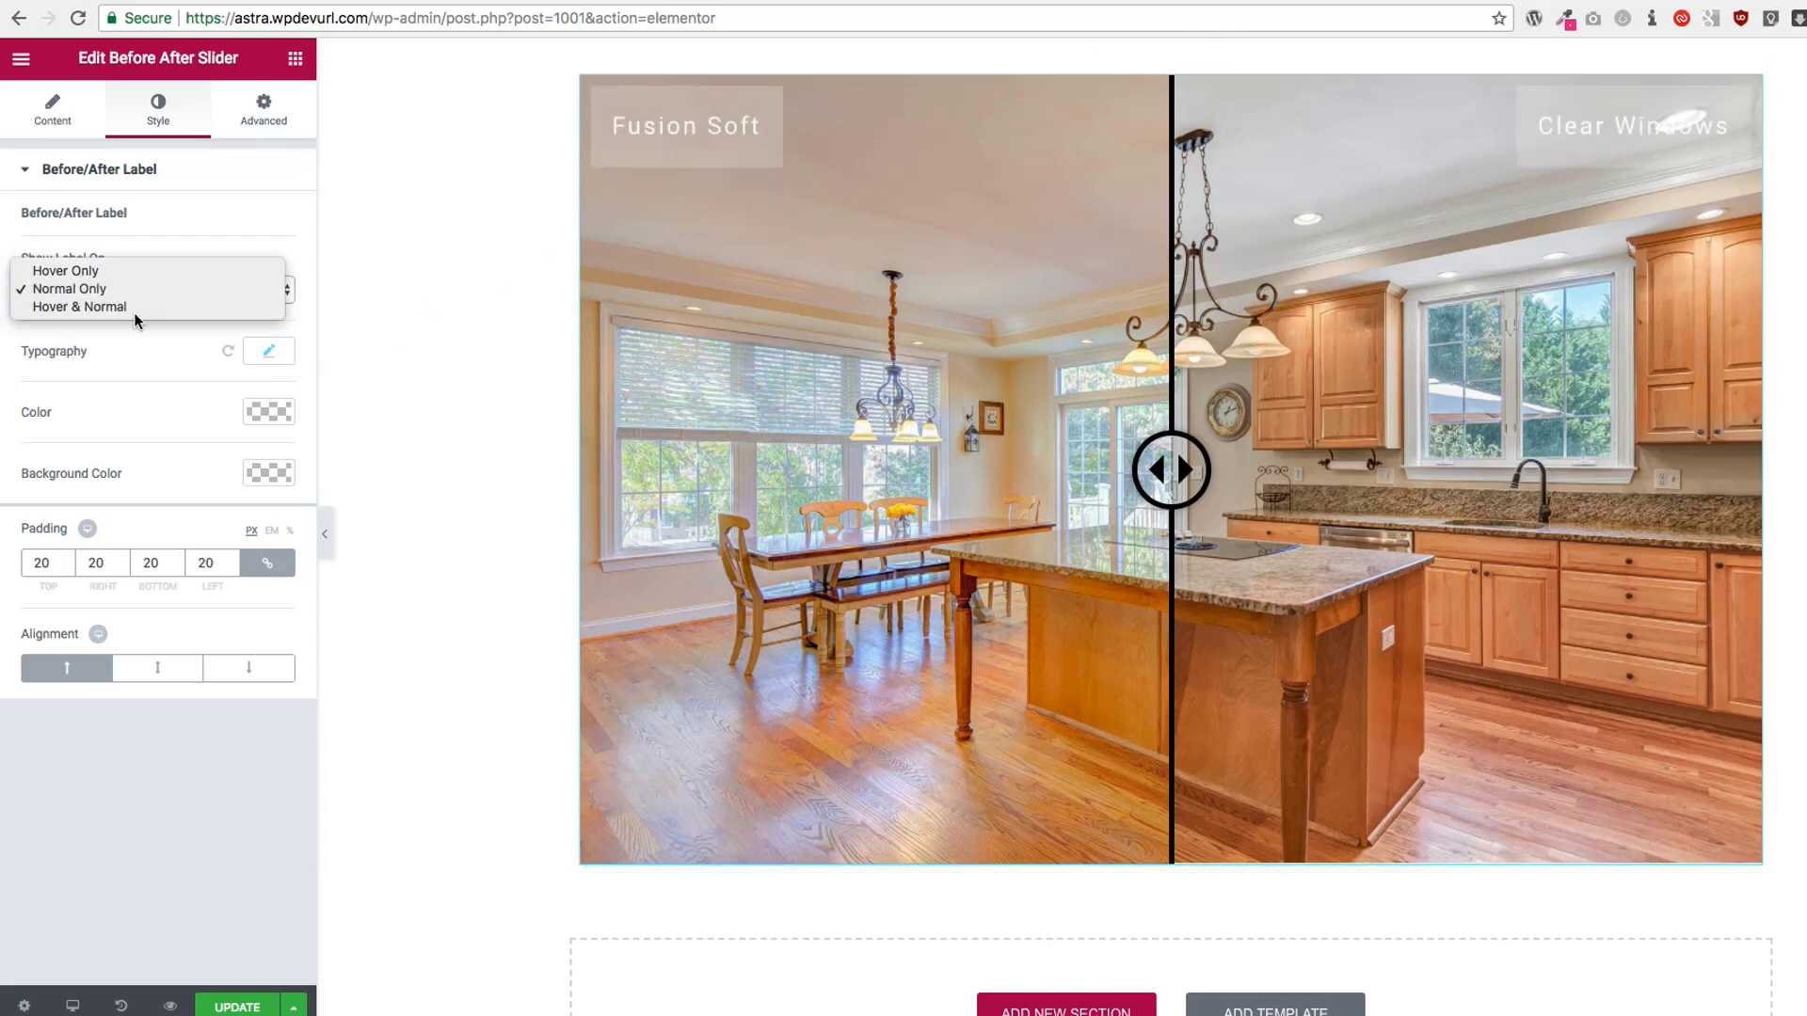
{"action": "left_click", "coordinate": [132, 311]}
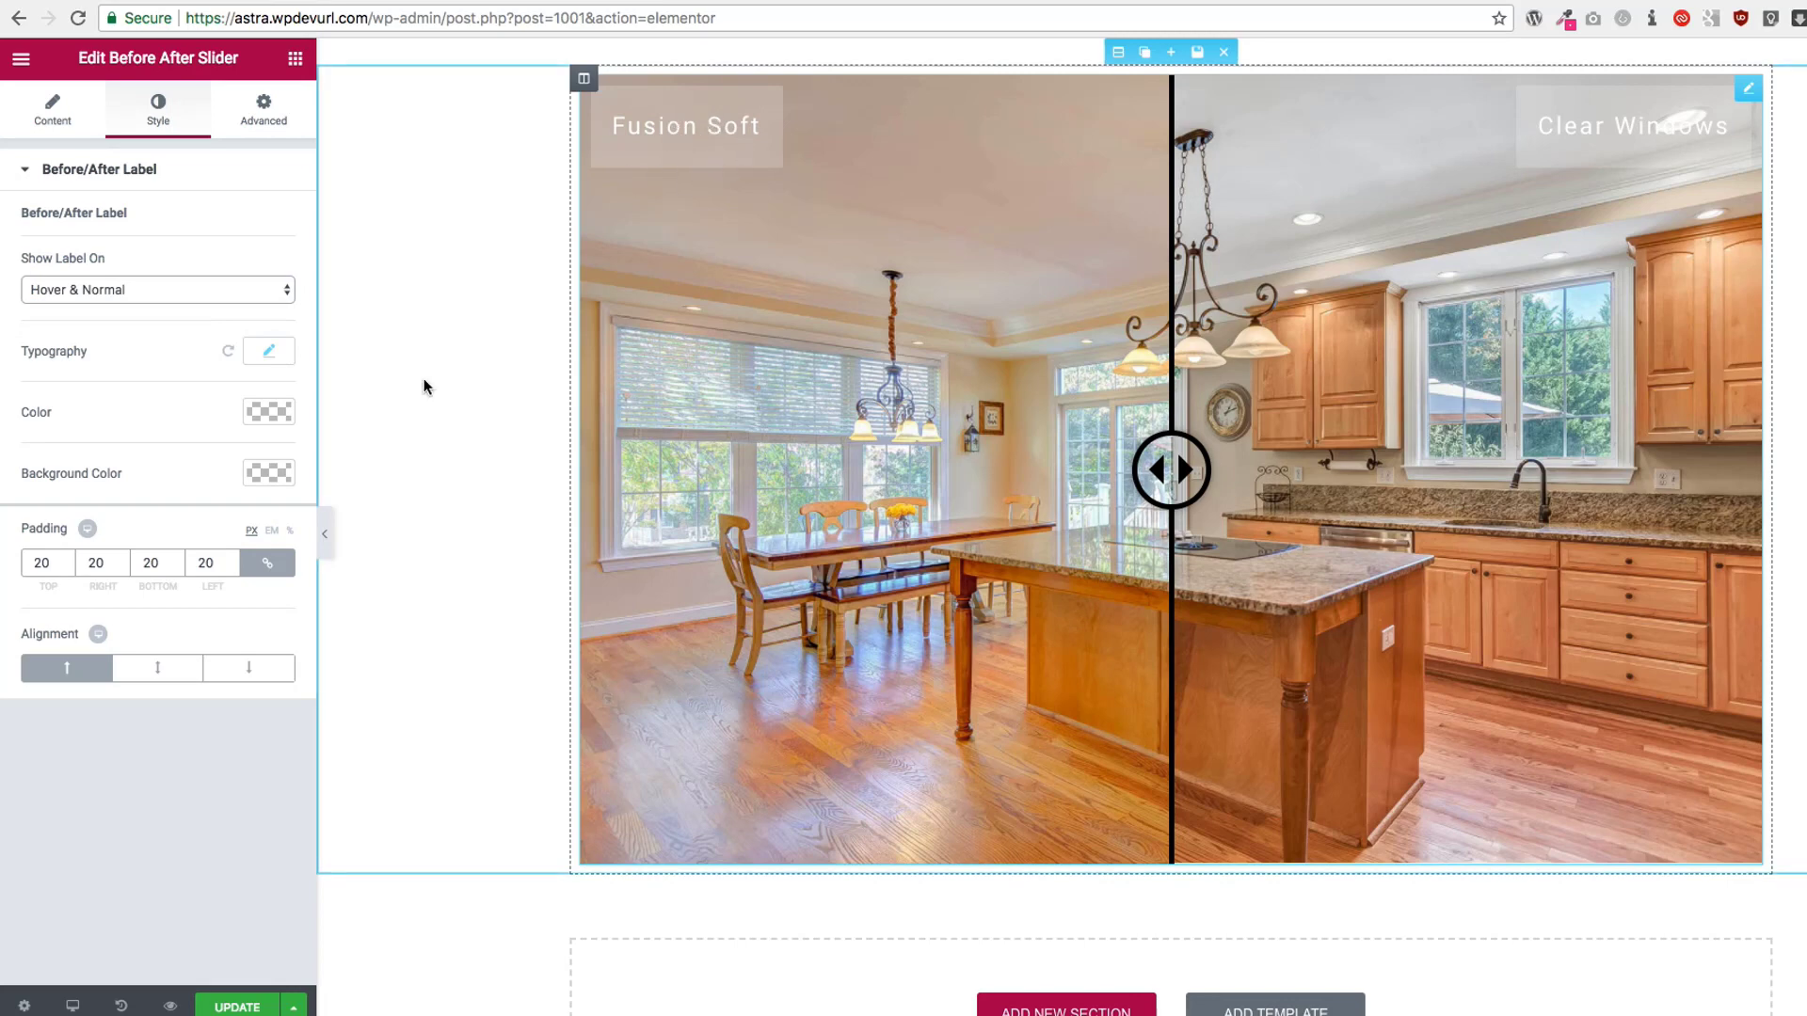
Step: Set the label background to black with roughly 0.18 transparency
{"action": "left_click", "coordinate": [267, 472]}
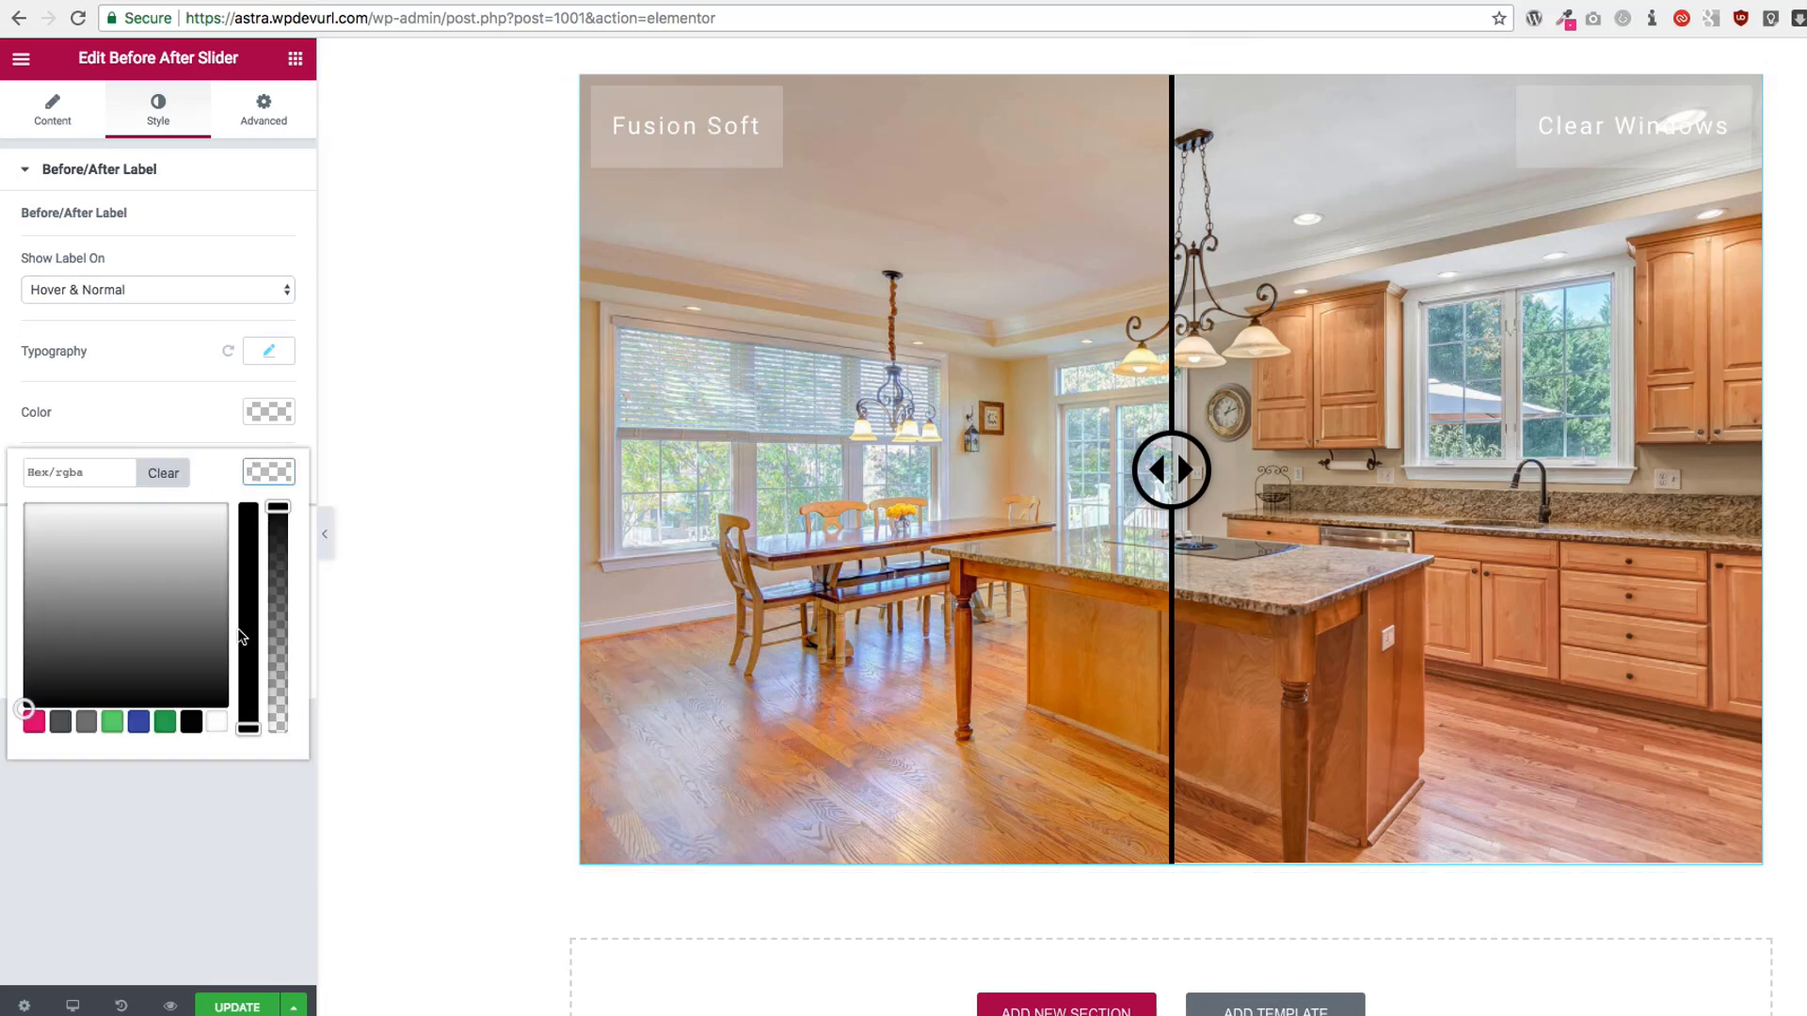
{"action": "left_click_drag", "start_coordinate": [242, 647], "coordinate": [248, 506]}
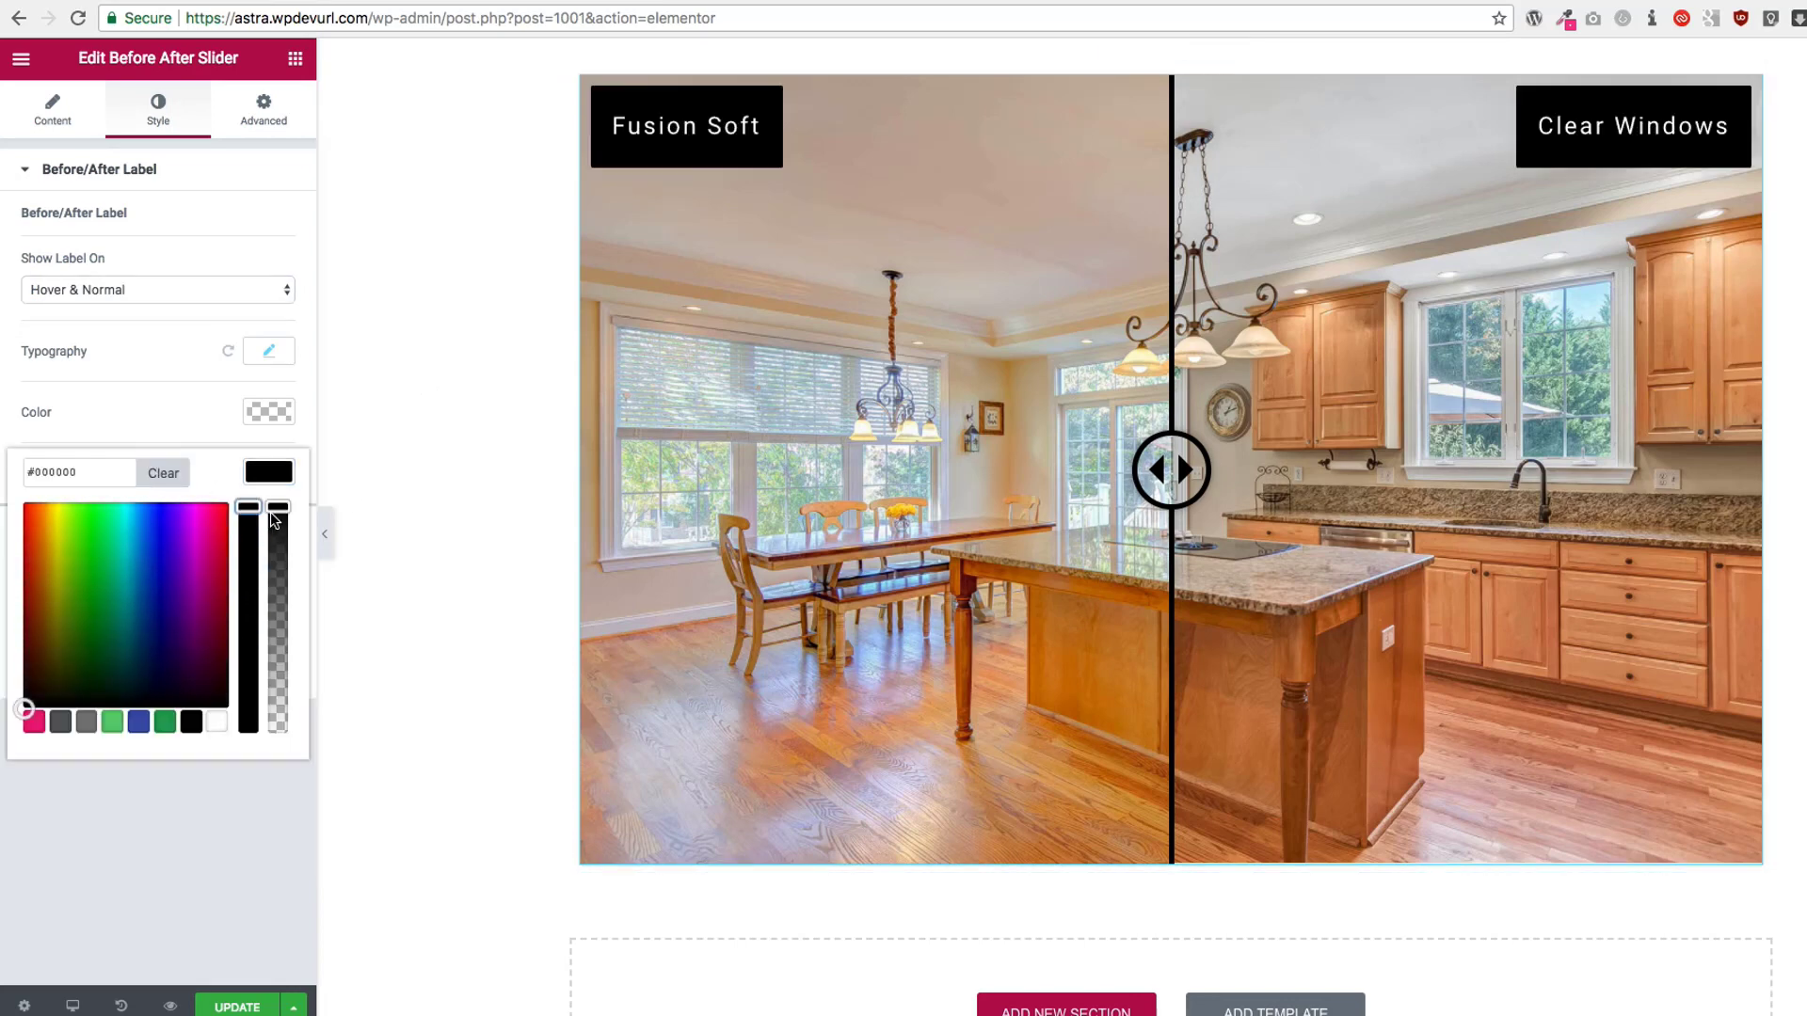
{"action": "left_click", "coordinate": [279, 649]}
{"action": "left_click_drag", "start_coordinate": [280, 663], "coordinate": [277, 692]}
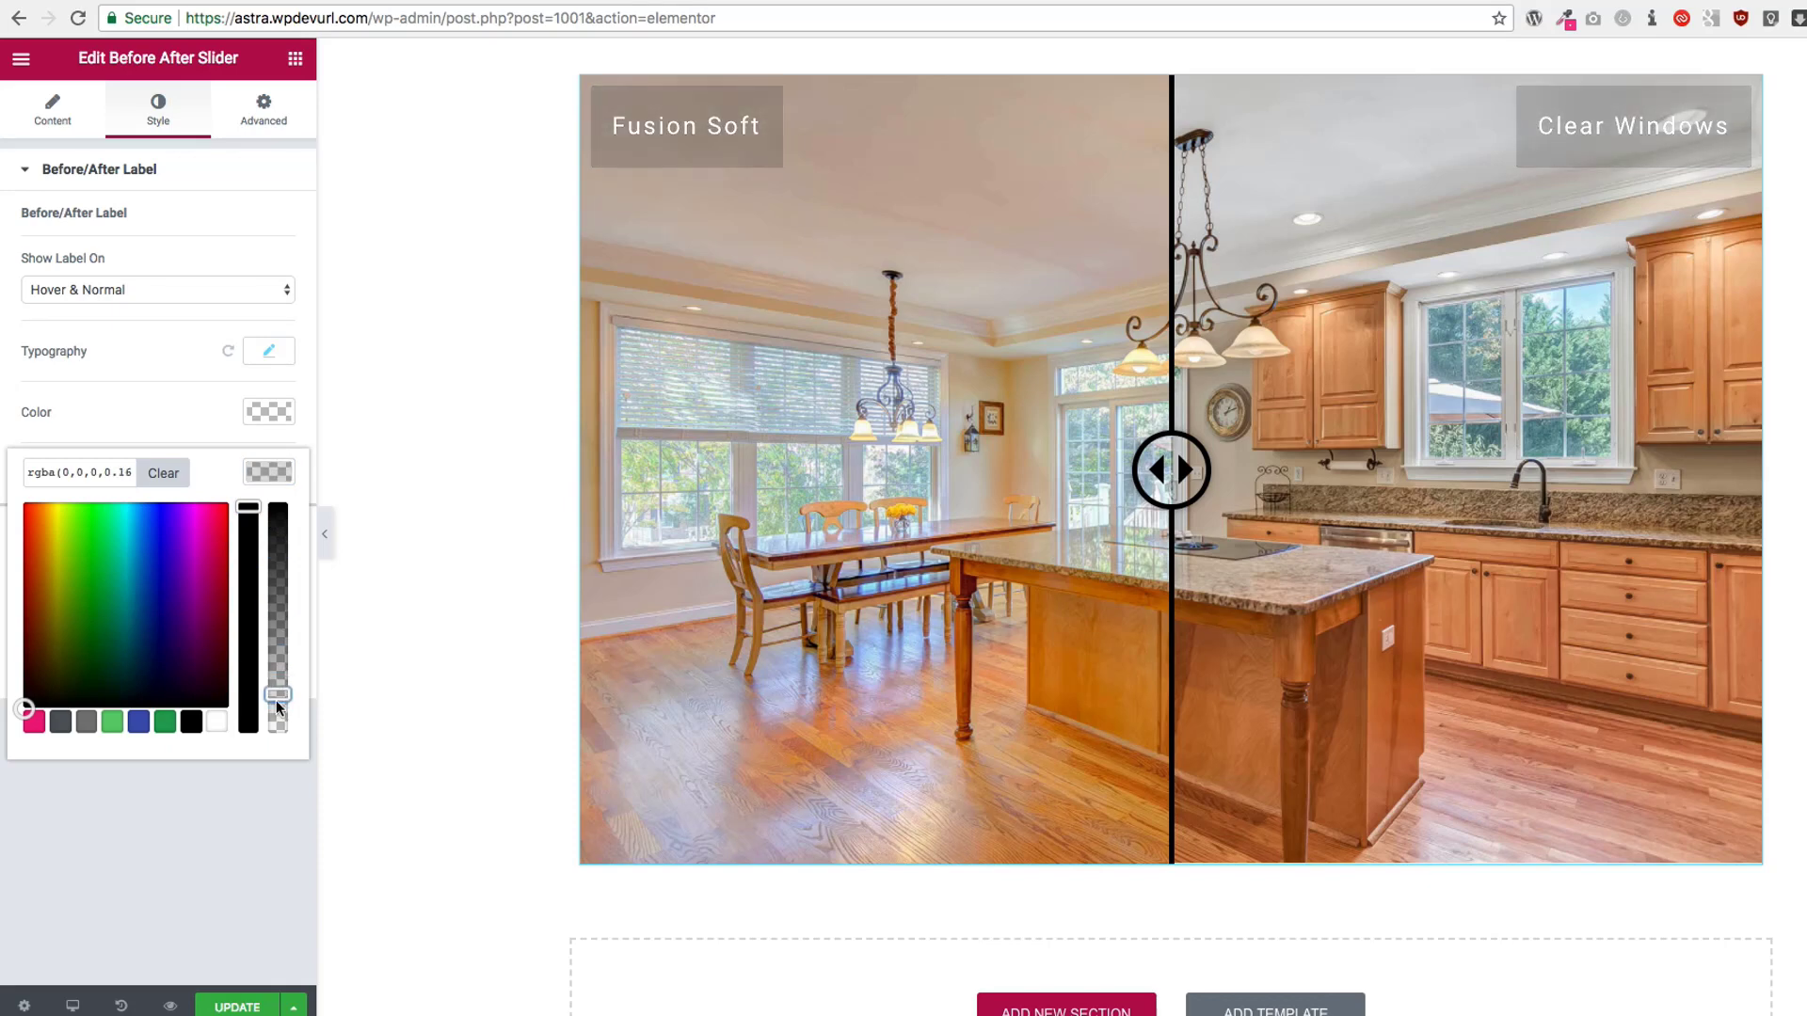
{"action": "left_click", "coordinate": [271, 481]}
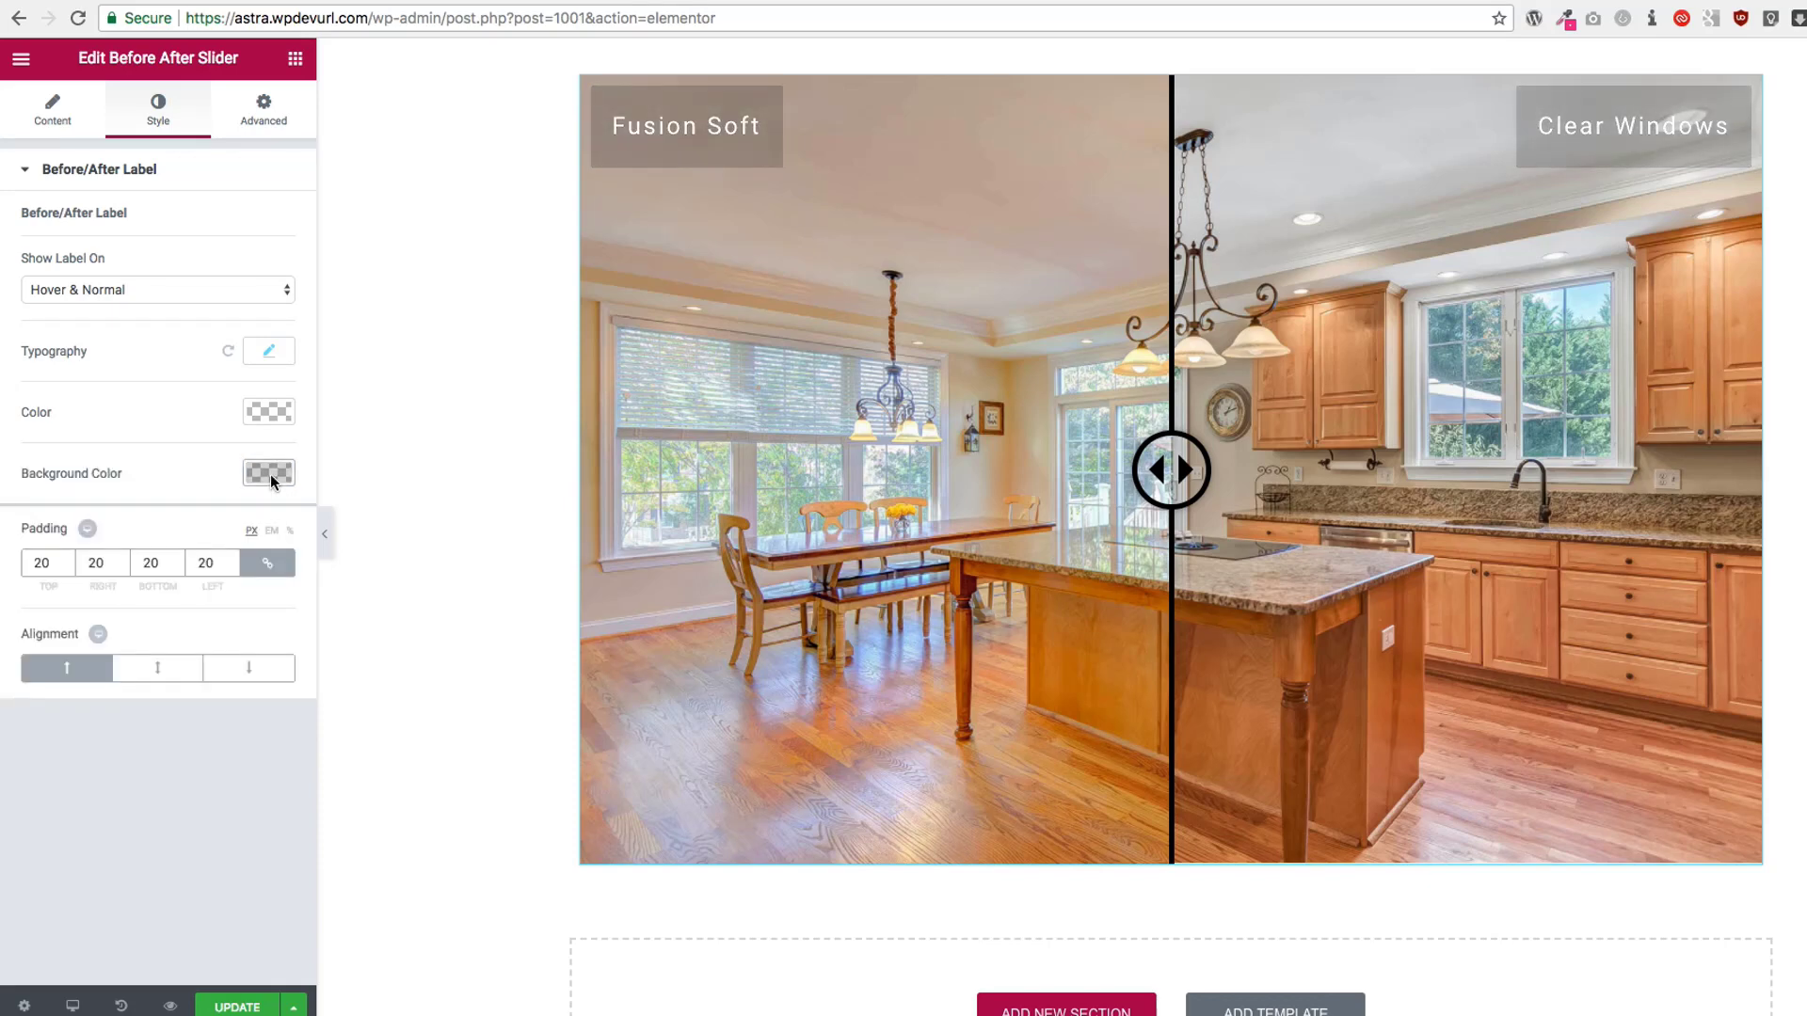
Step: Make the label text white and align the labels to the bottom of the photos
{"action": "left_click", "coordinate": [271, 414]}
{"action": "left_click", "coordinate": [191, 660]}
{"action": "left_click", "coordinate": [216, 662]}
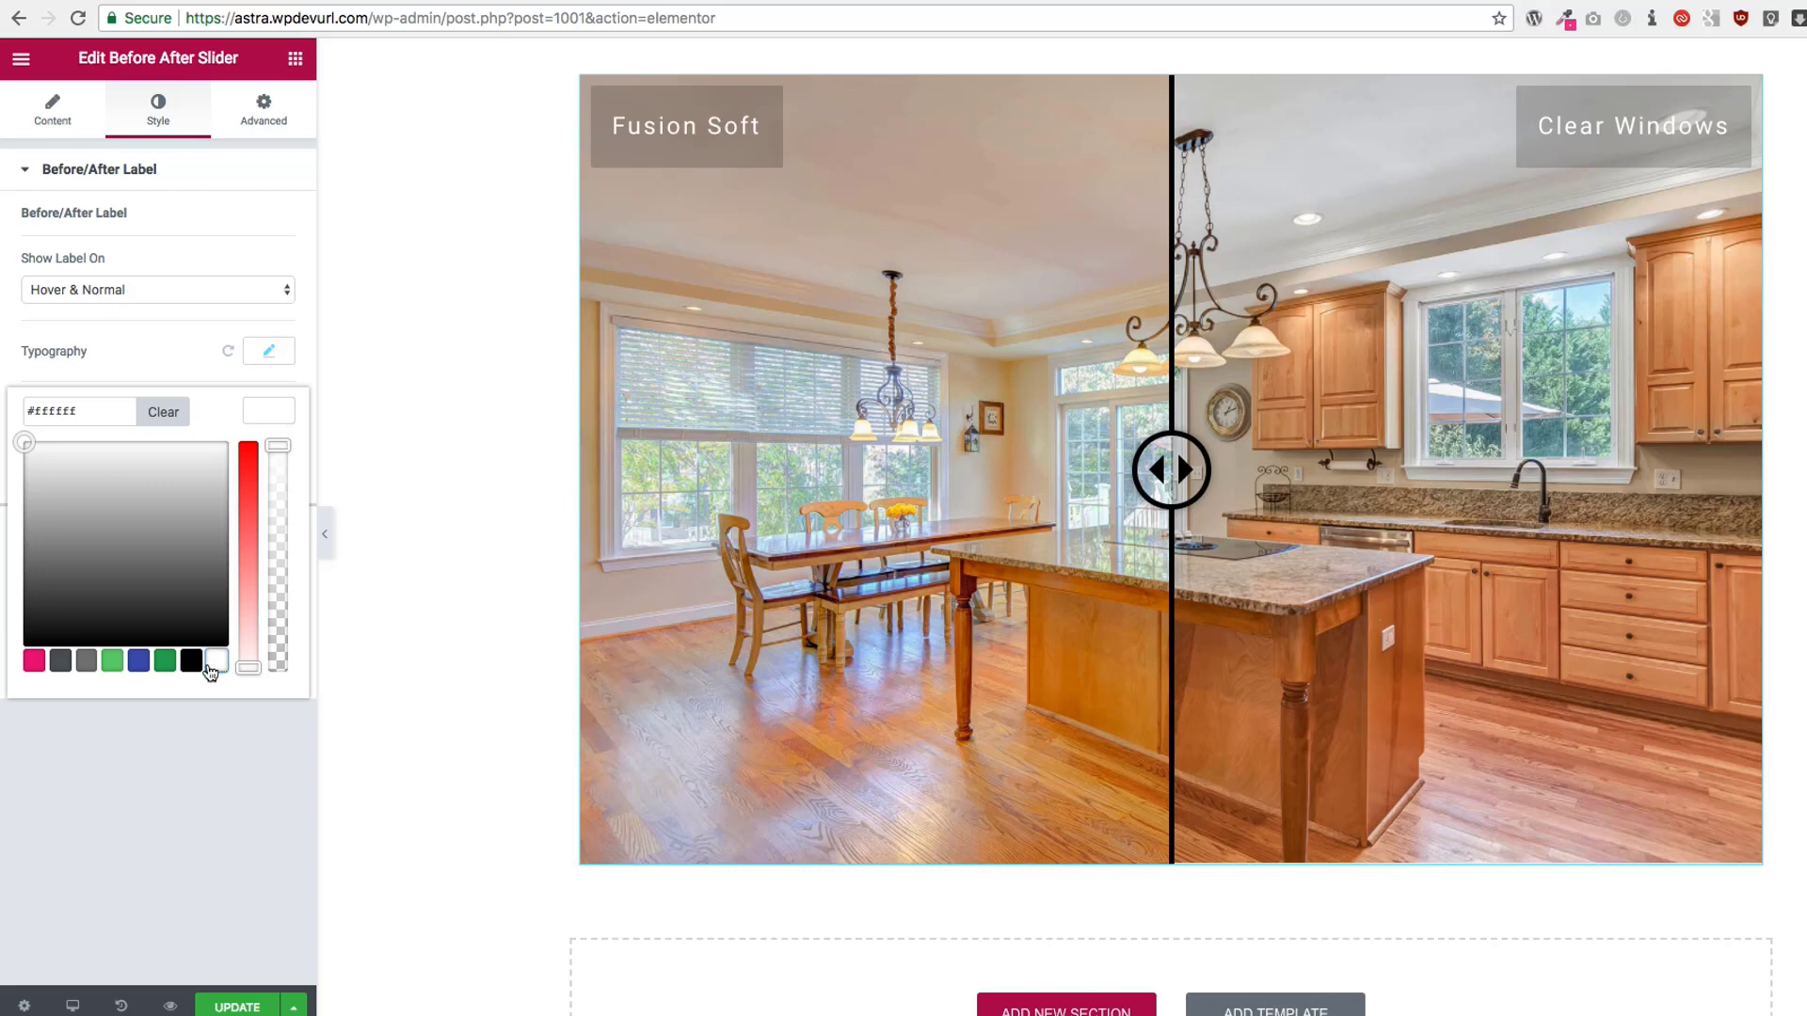
{"action": "left_click", "coordinate": [260, 414]}
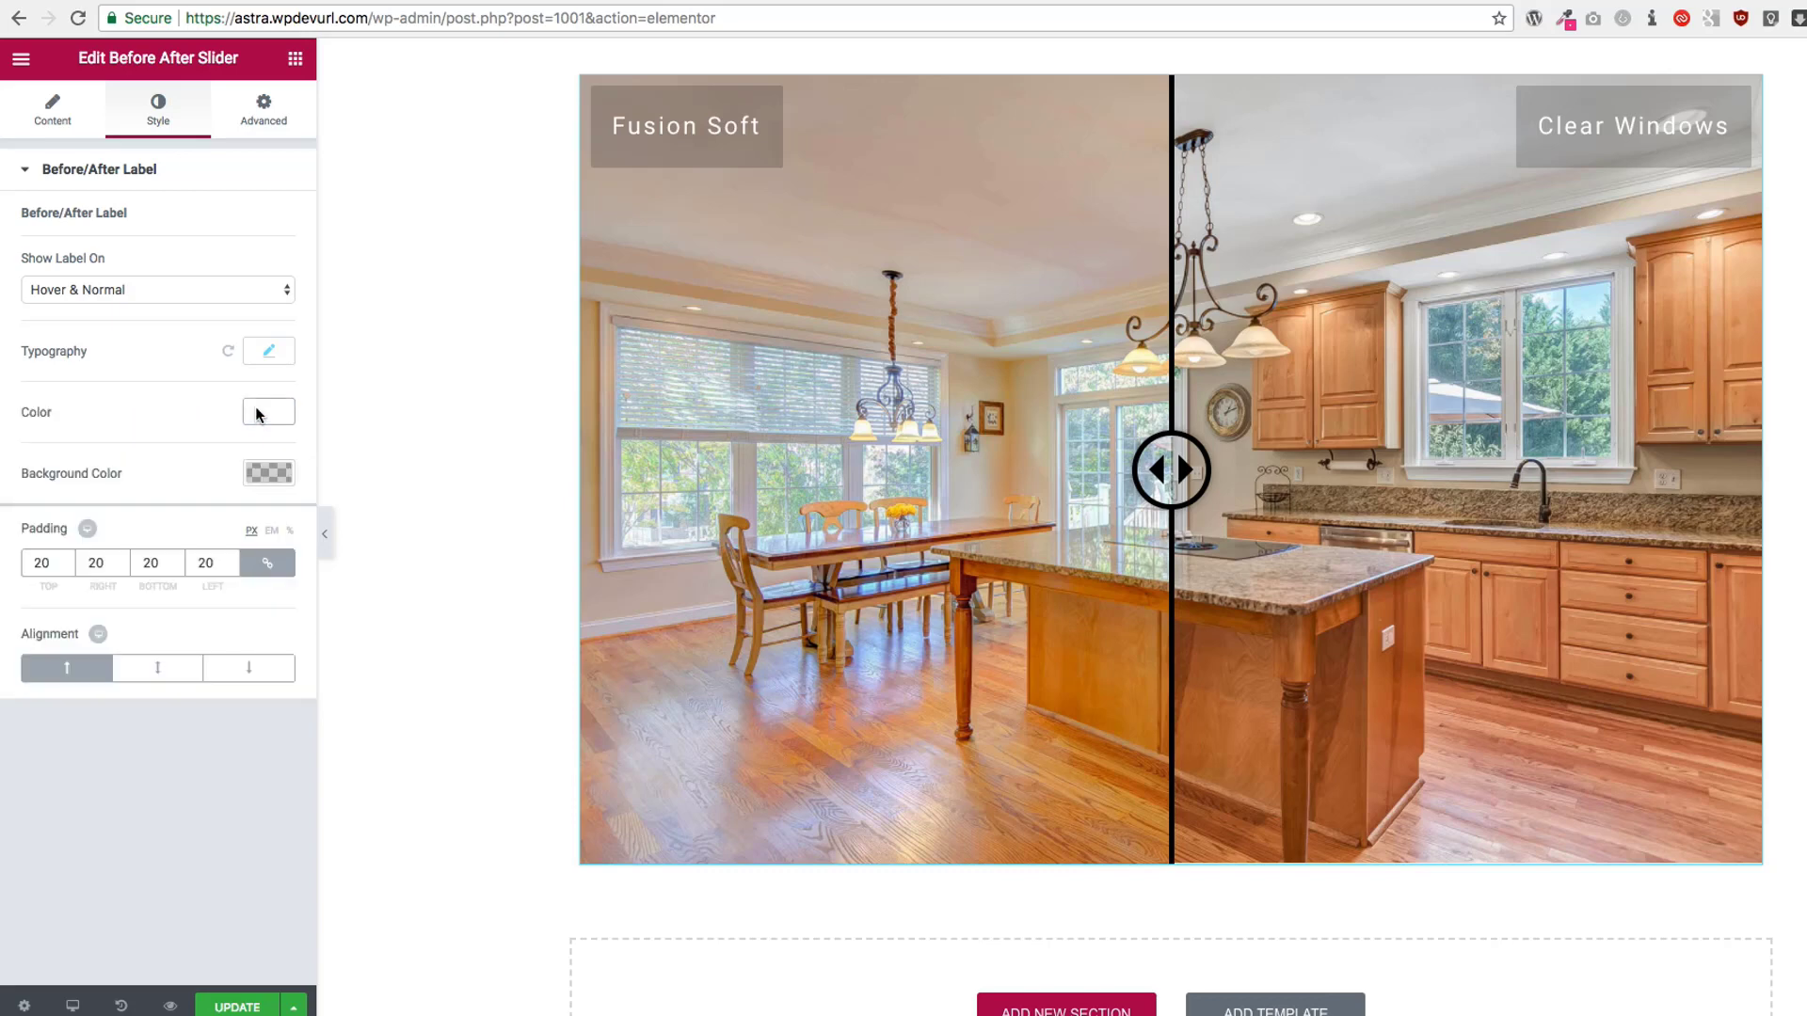
{"action": "left_click", "coordinate": [153, 670]}
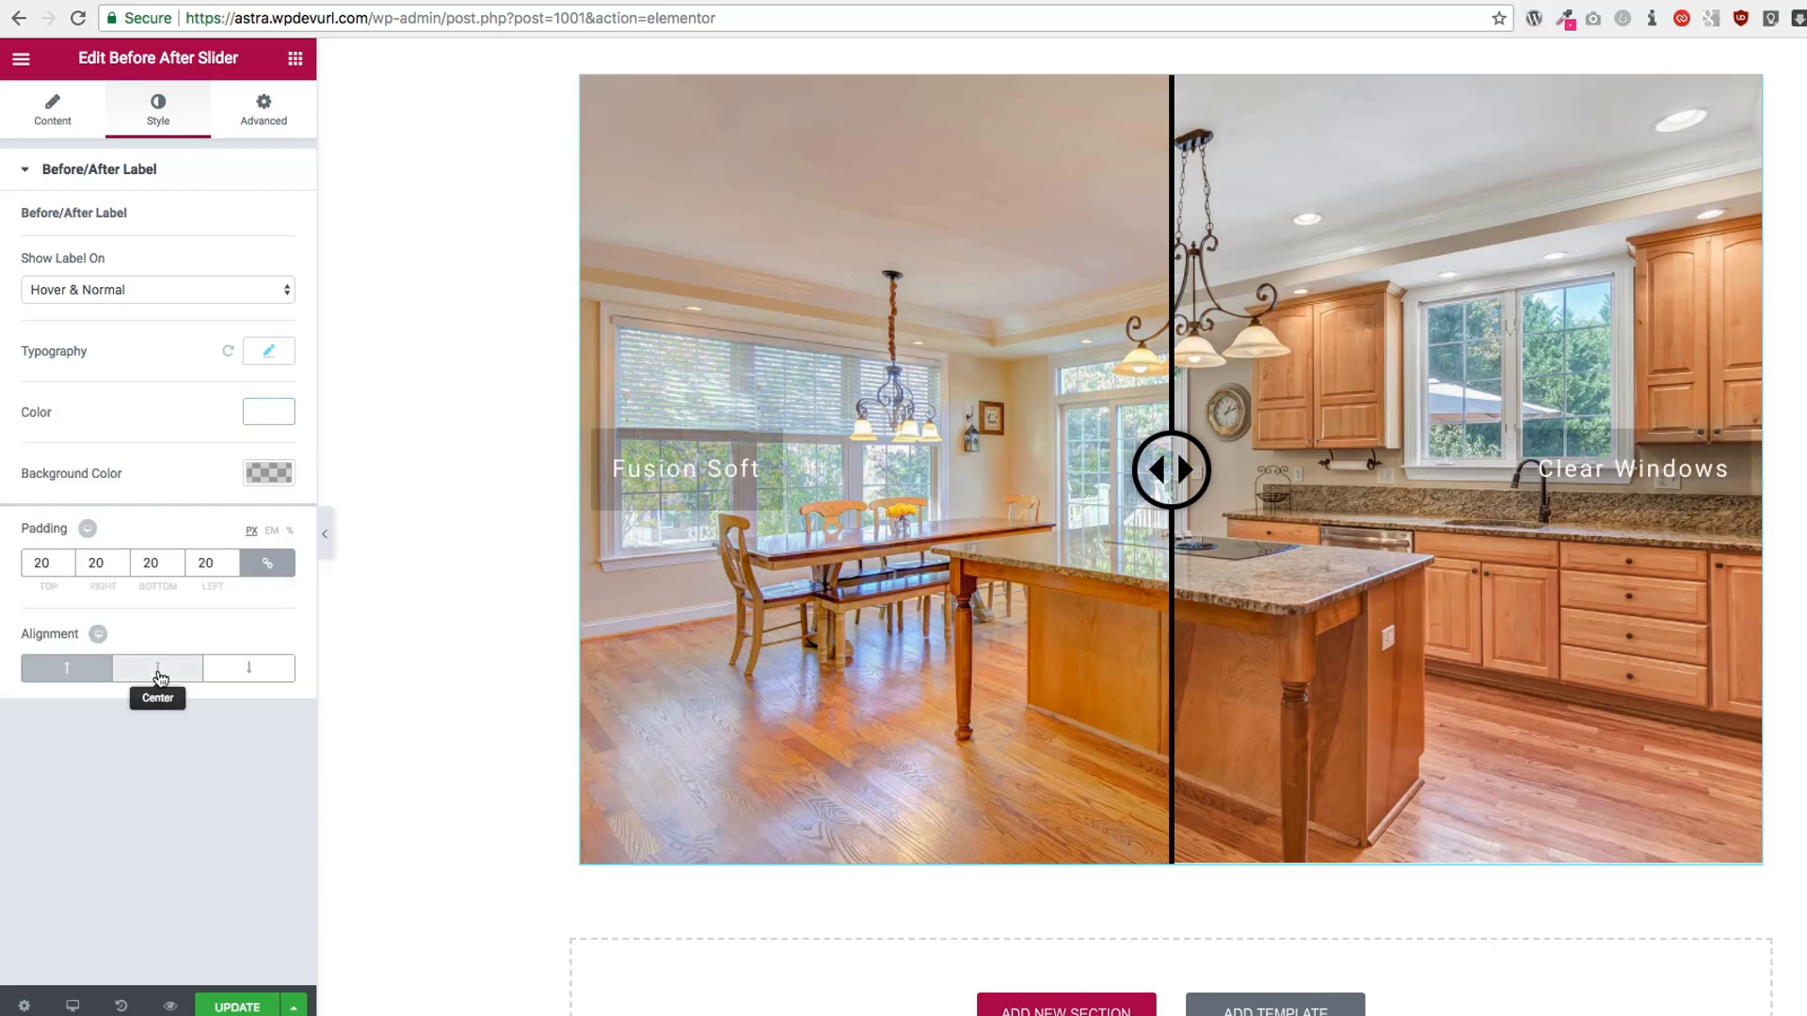
{"action": "left_click", "coordinate": [246, 673]}
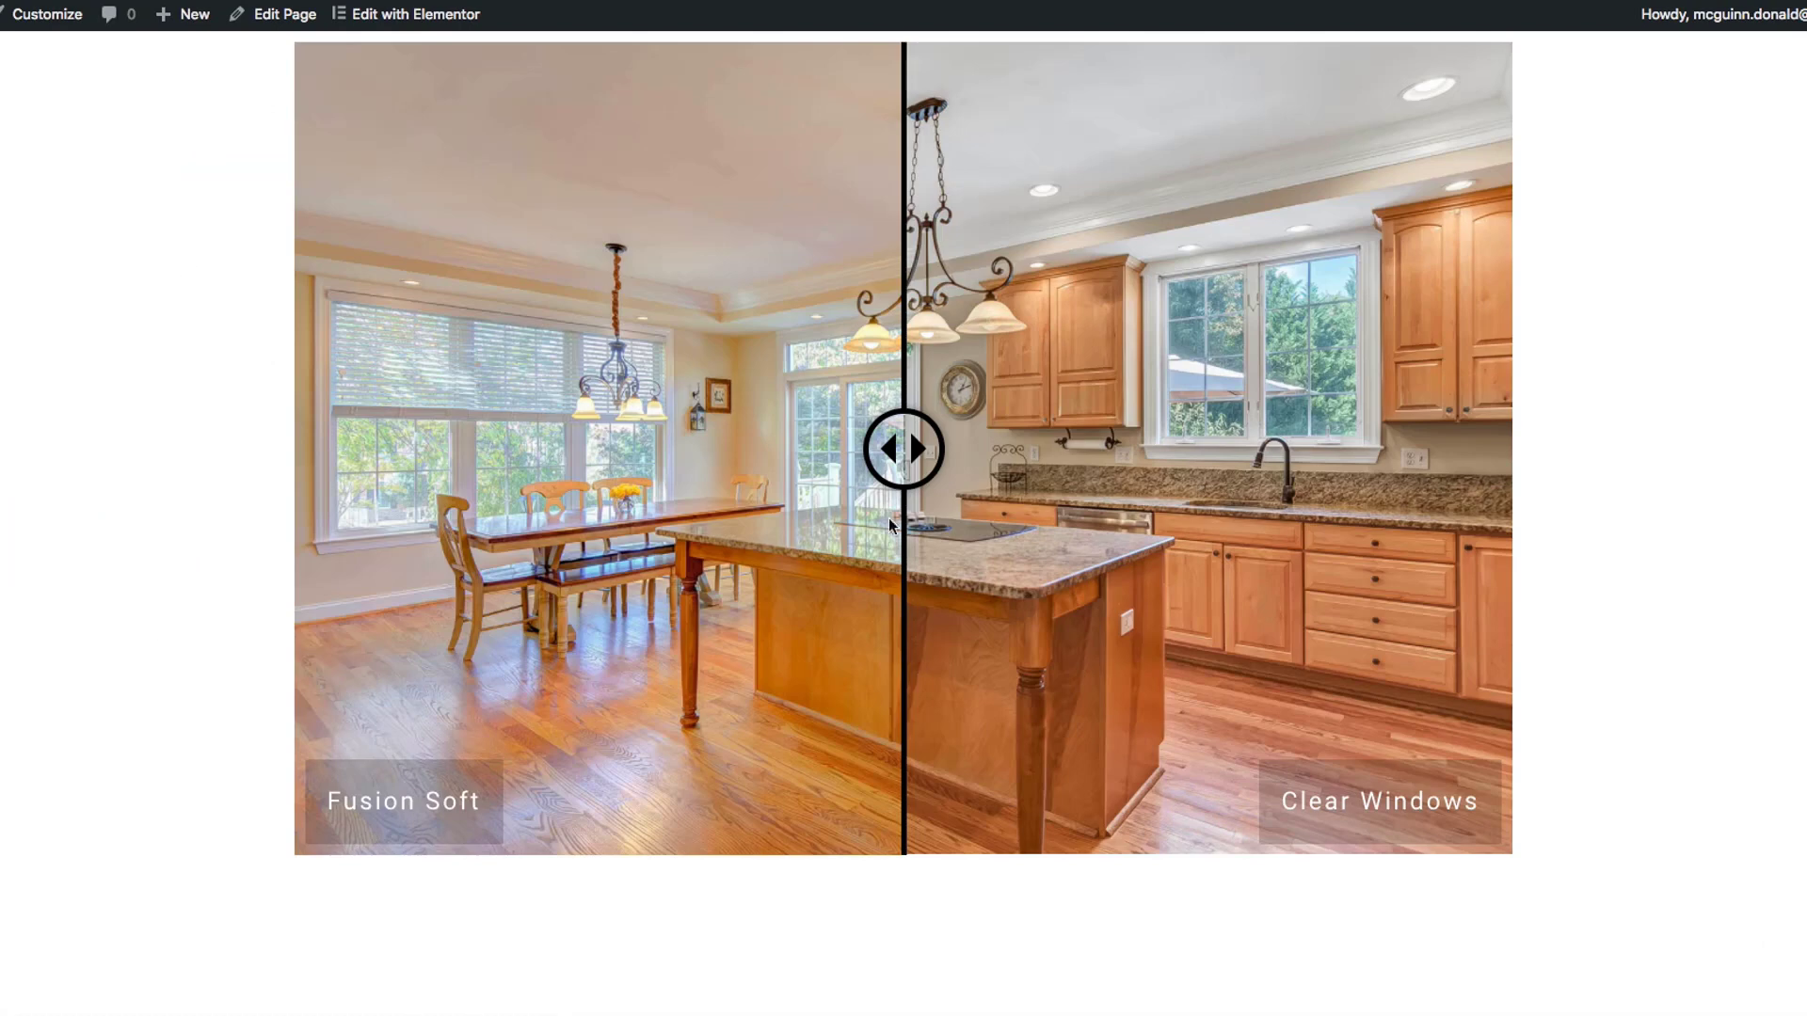
Step: Sweep the kitchen slider's divider left and right, then preview the live page and try the Custom Labels demo
{"action": "left_click_drag", "start_coordinate": [907, 450], "coordinate": [782, 452]}
{"action": "left_click_drag", "start_coordinate": [732, 515], "coordinate": [924, 539]}
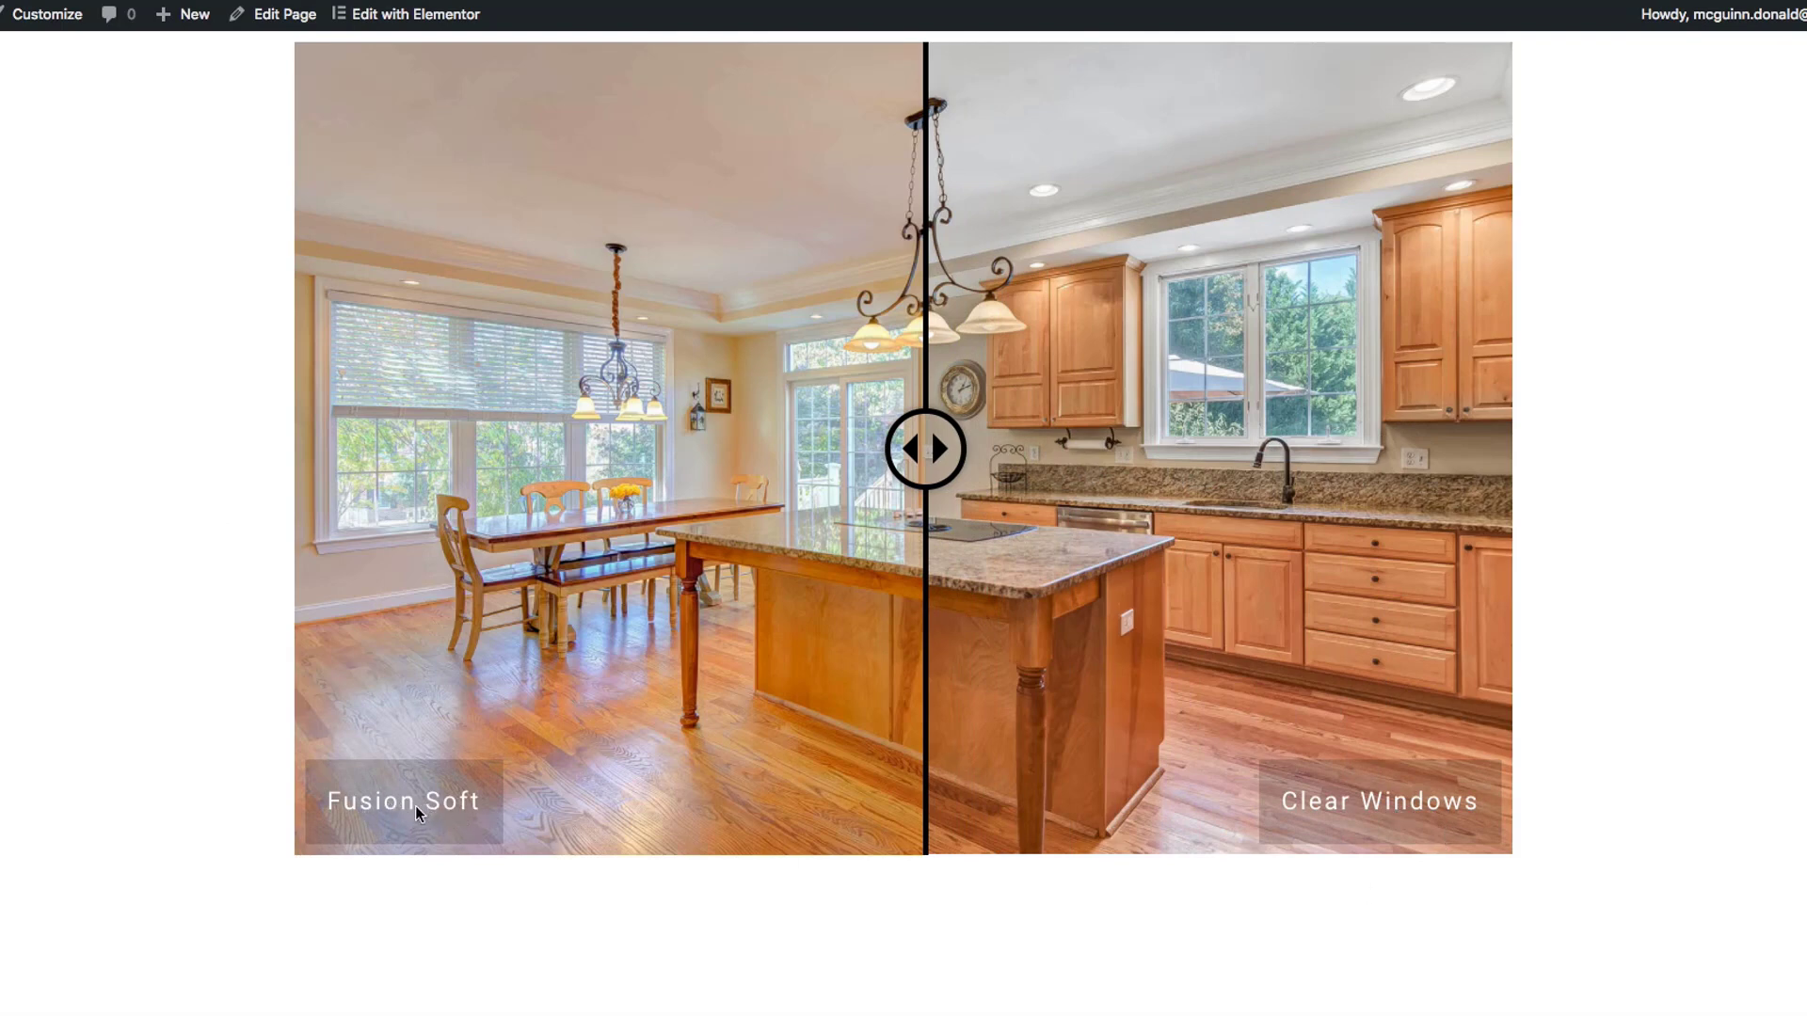
{"action": "left_click_drag", "start_coordinate": [928, 451], "coordinate": [1189, 456]}
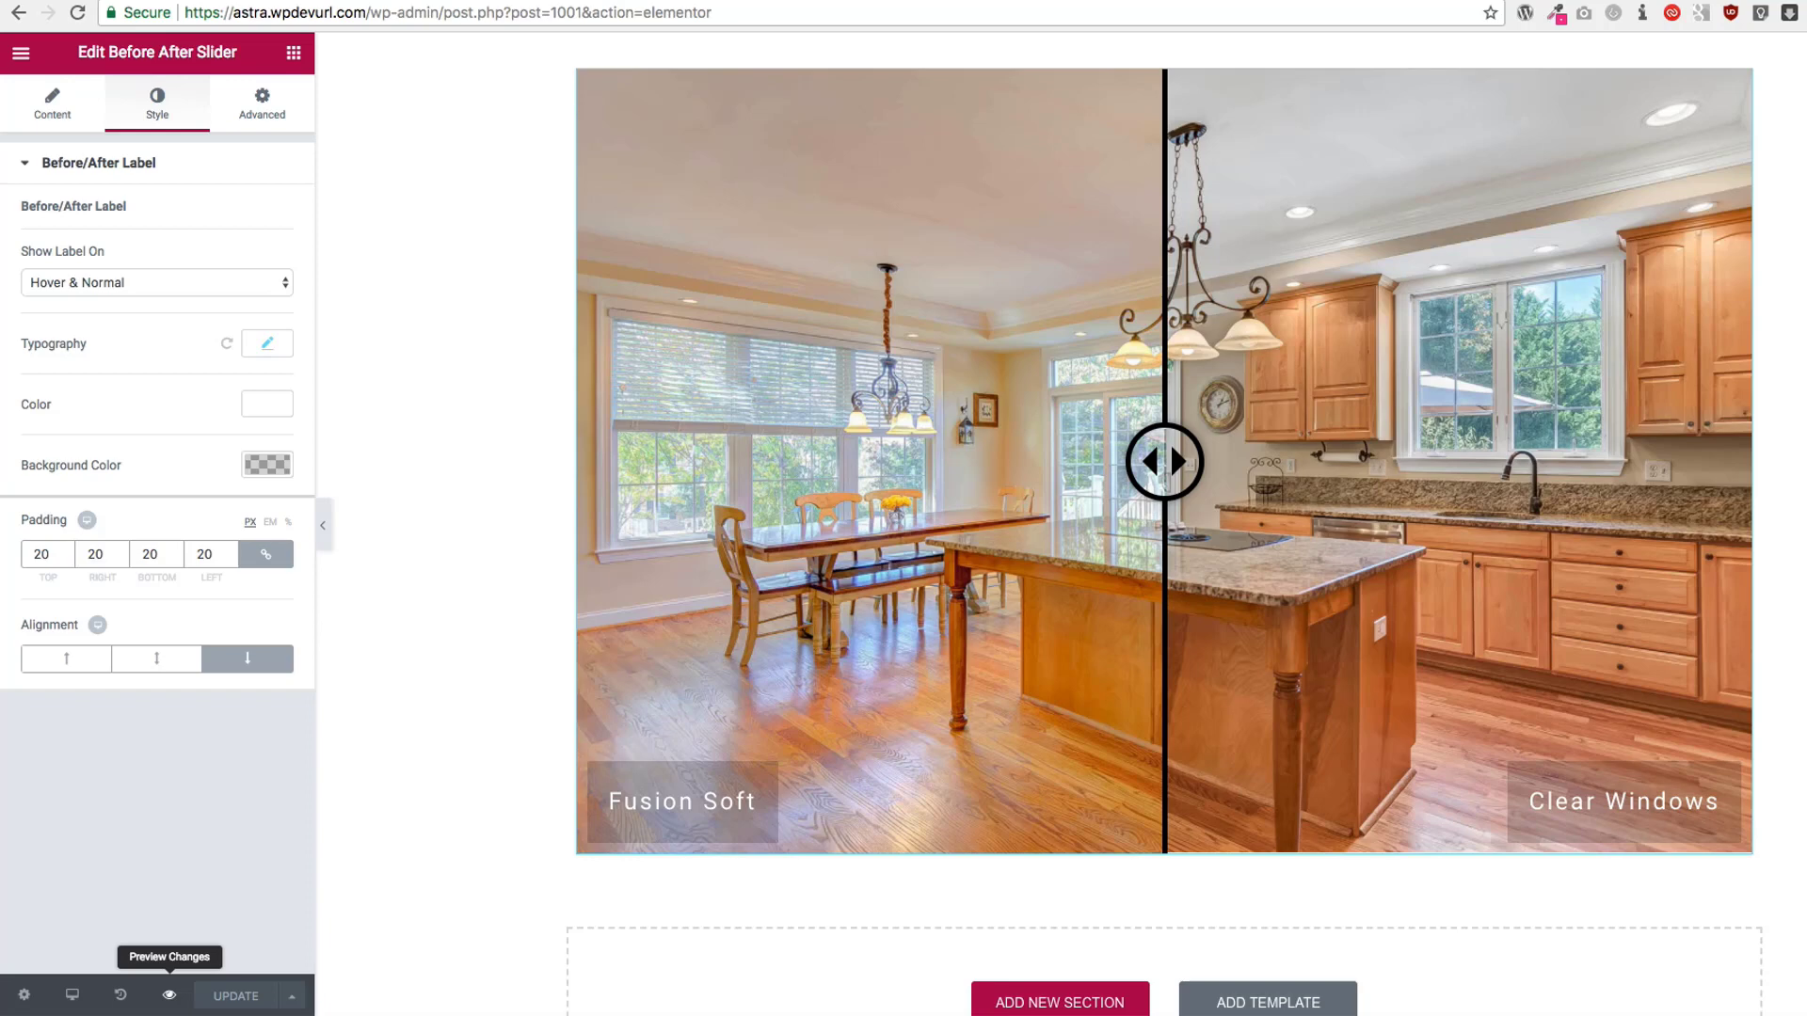
{"action": "left_click", "coordinate": [169, 994]}
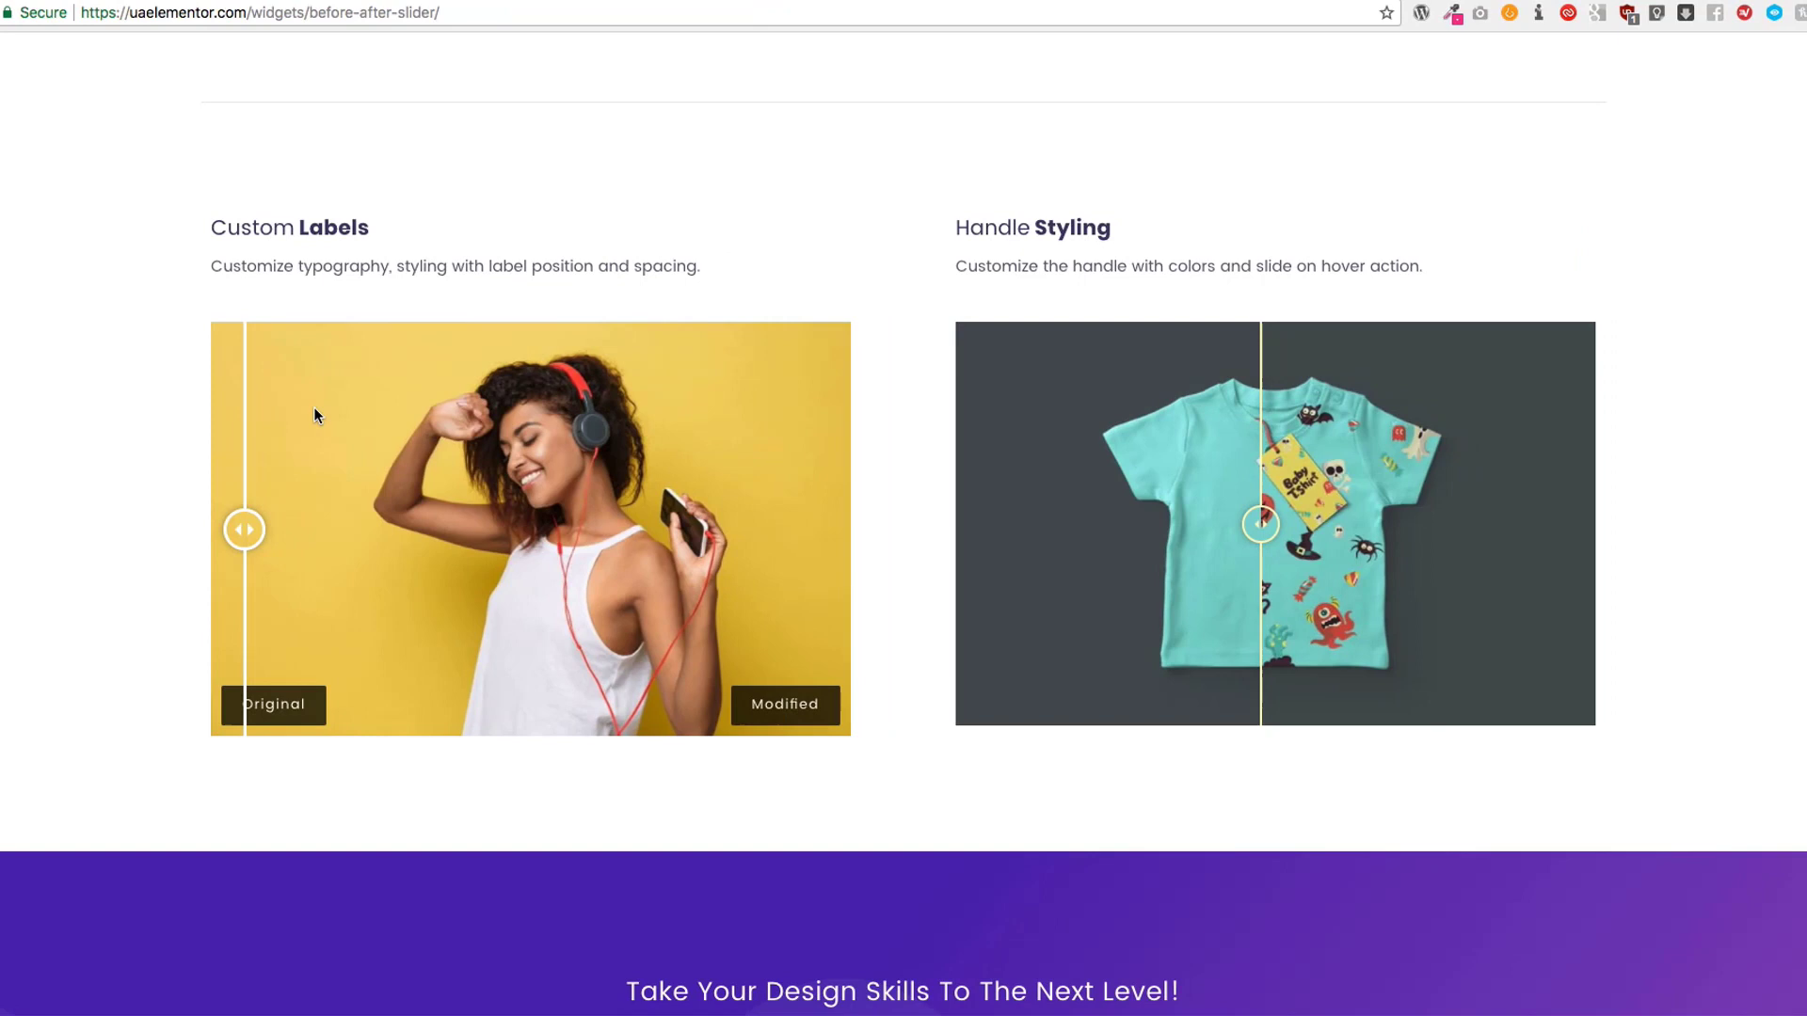
{"action": "left_click_drag", "start_coordinate": [246, 529], "coordinate": [432, 558]}
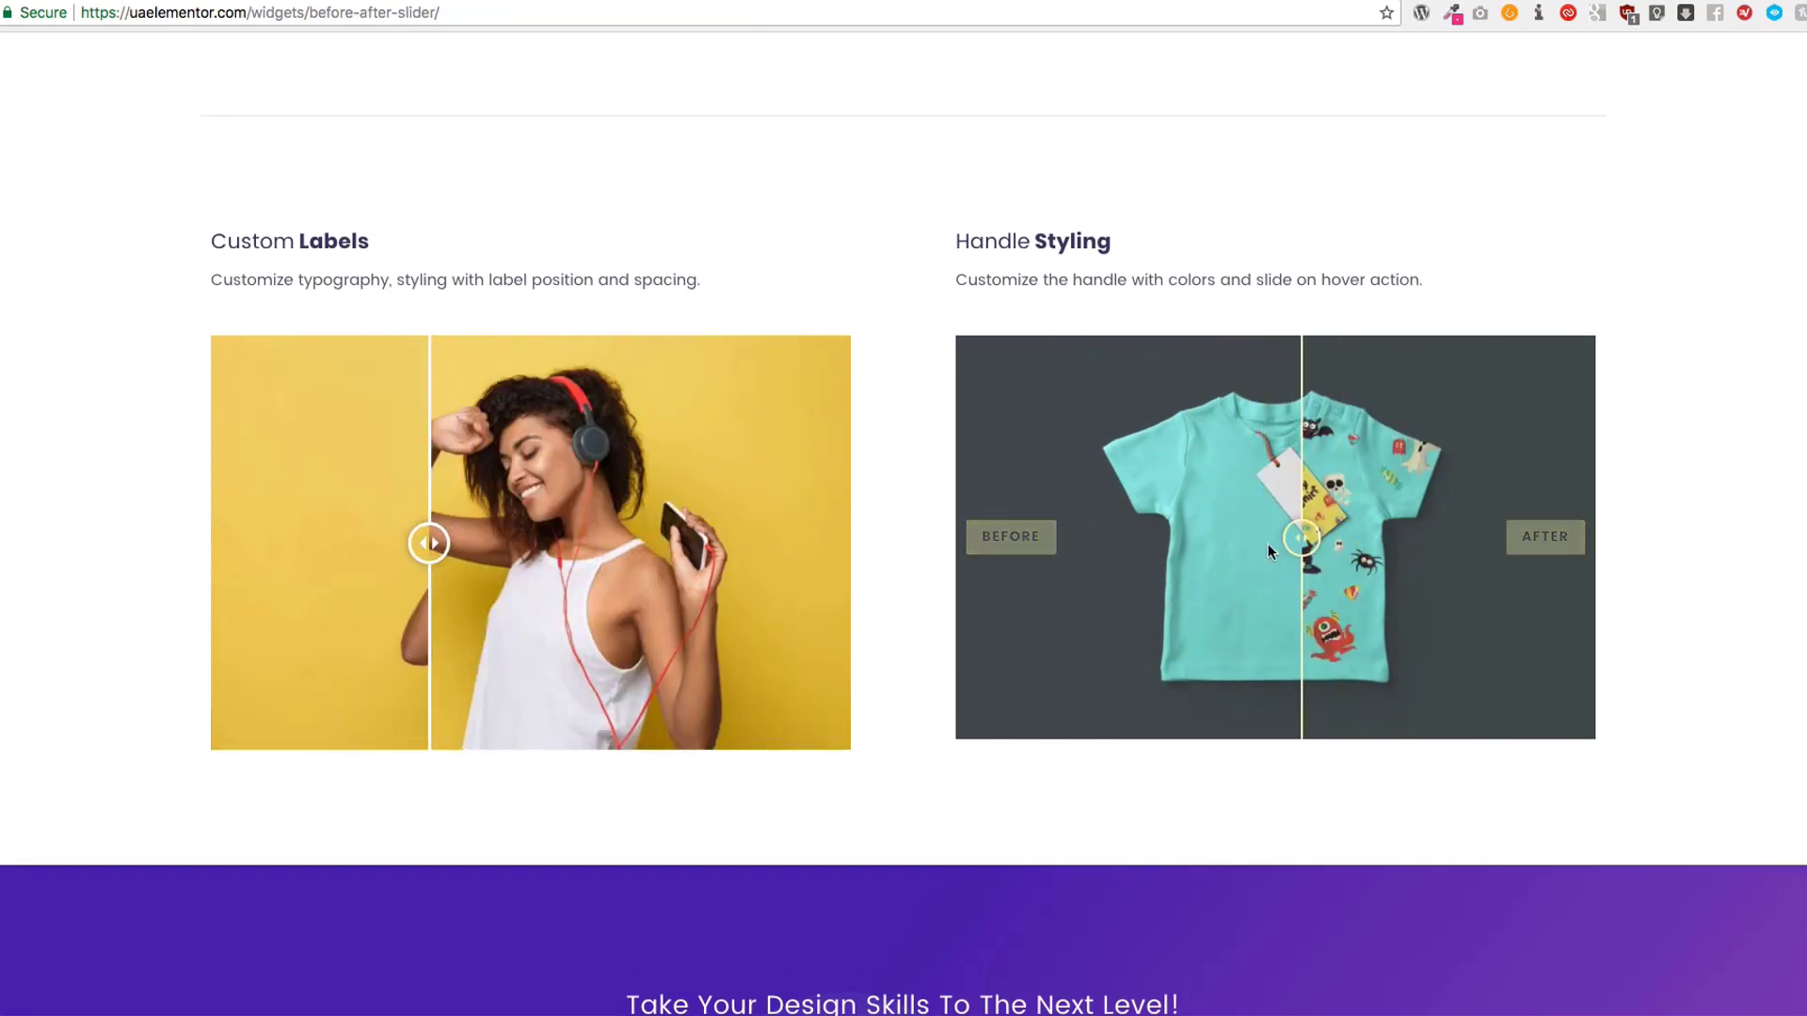
Step: Scroll up to the party-photo demo and slide its divider back and forth
{"action": "scroll", "coordinate": [887, 514], "scroll_direction": "up", "scroll_amount": 6}
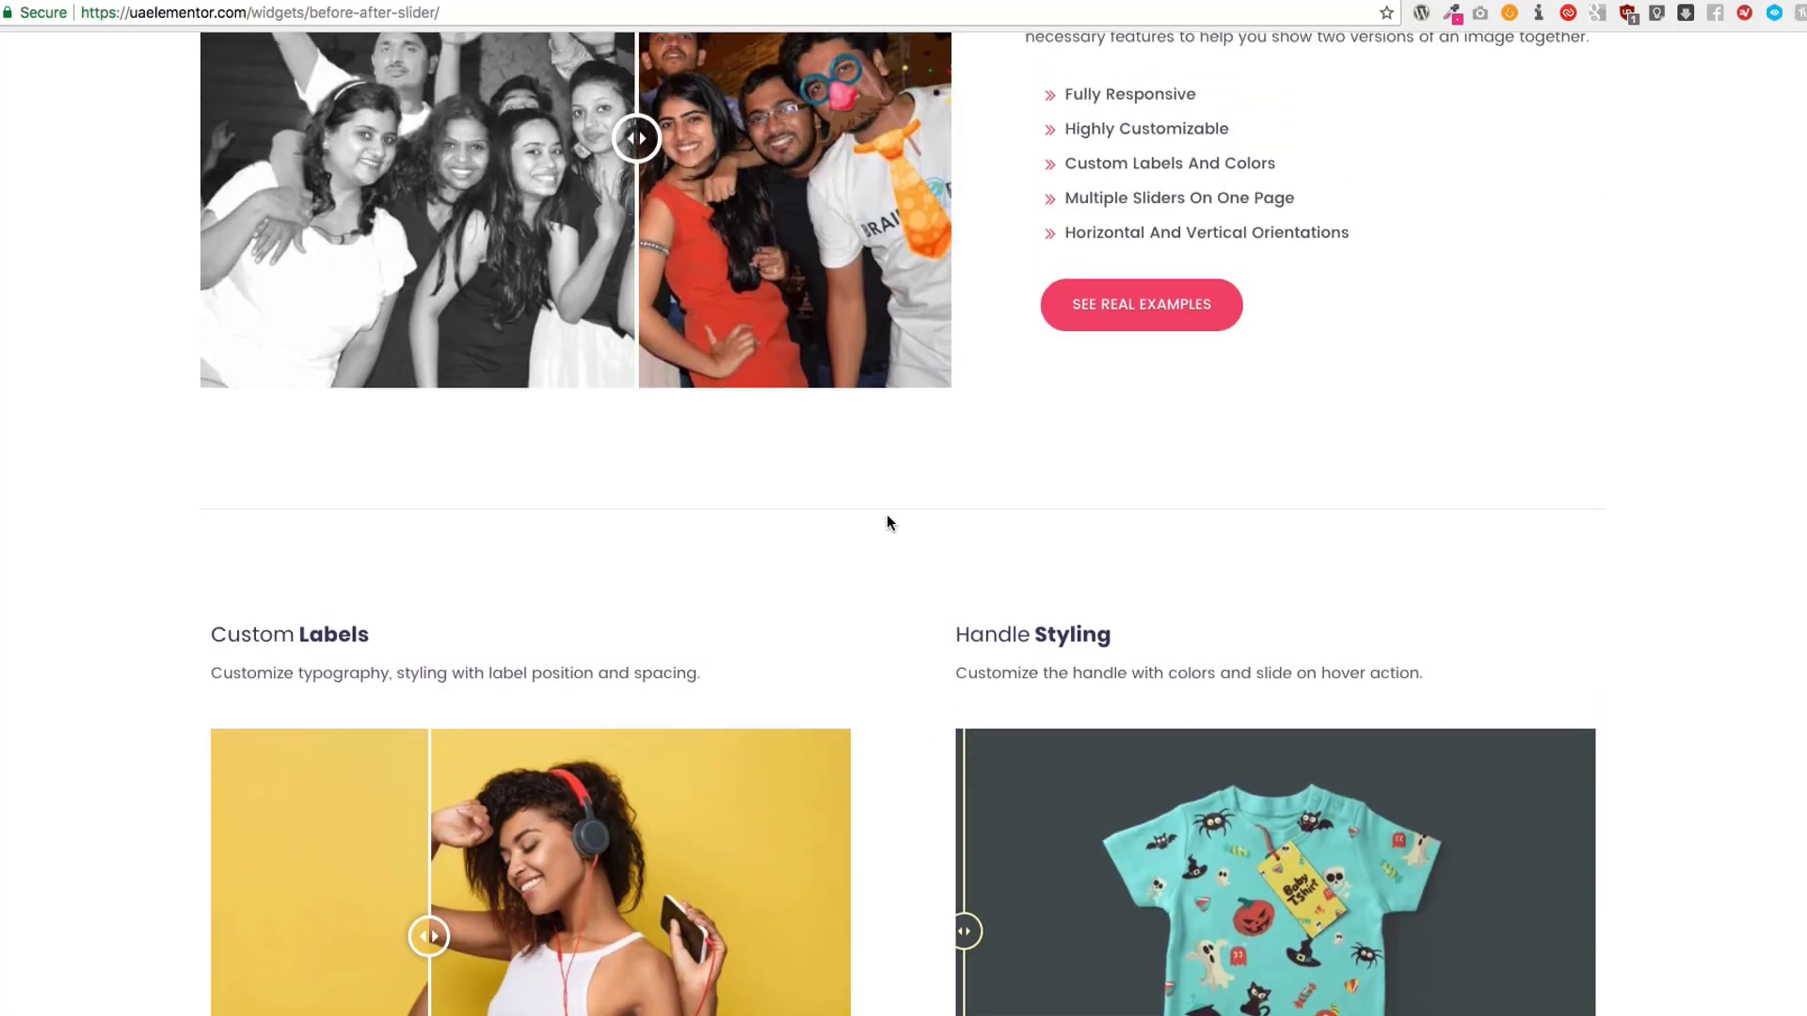
{"action": "left_click_drag", "start_coordinate": [646, 328], "coordinate": [820, 337]}
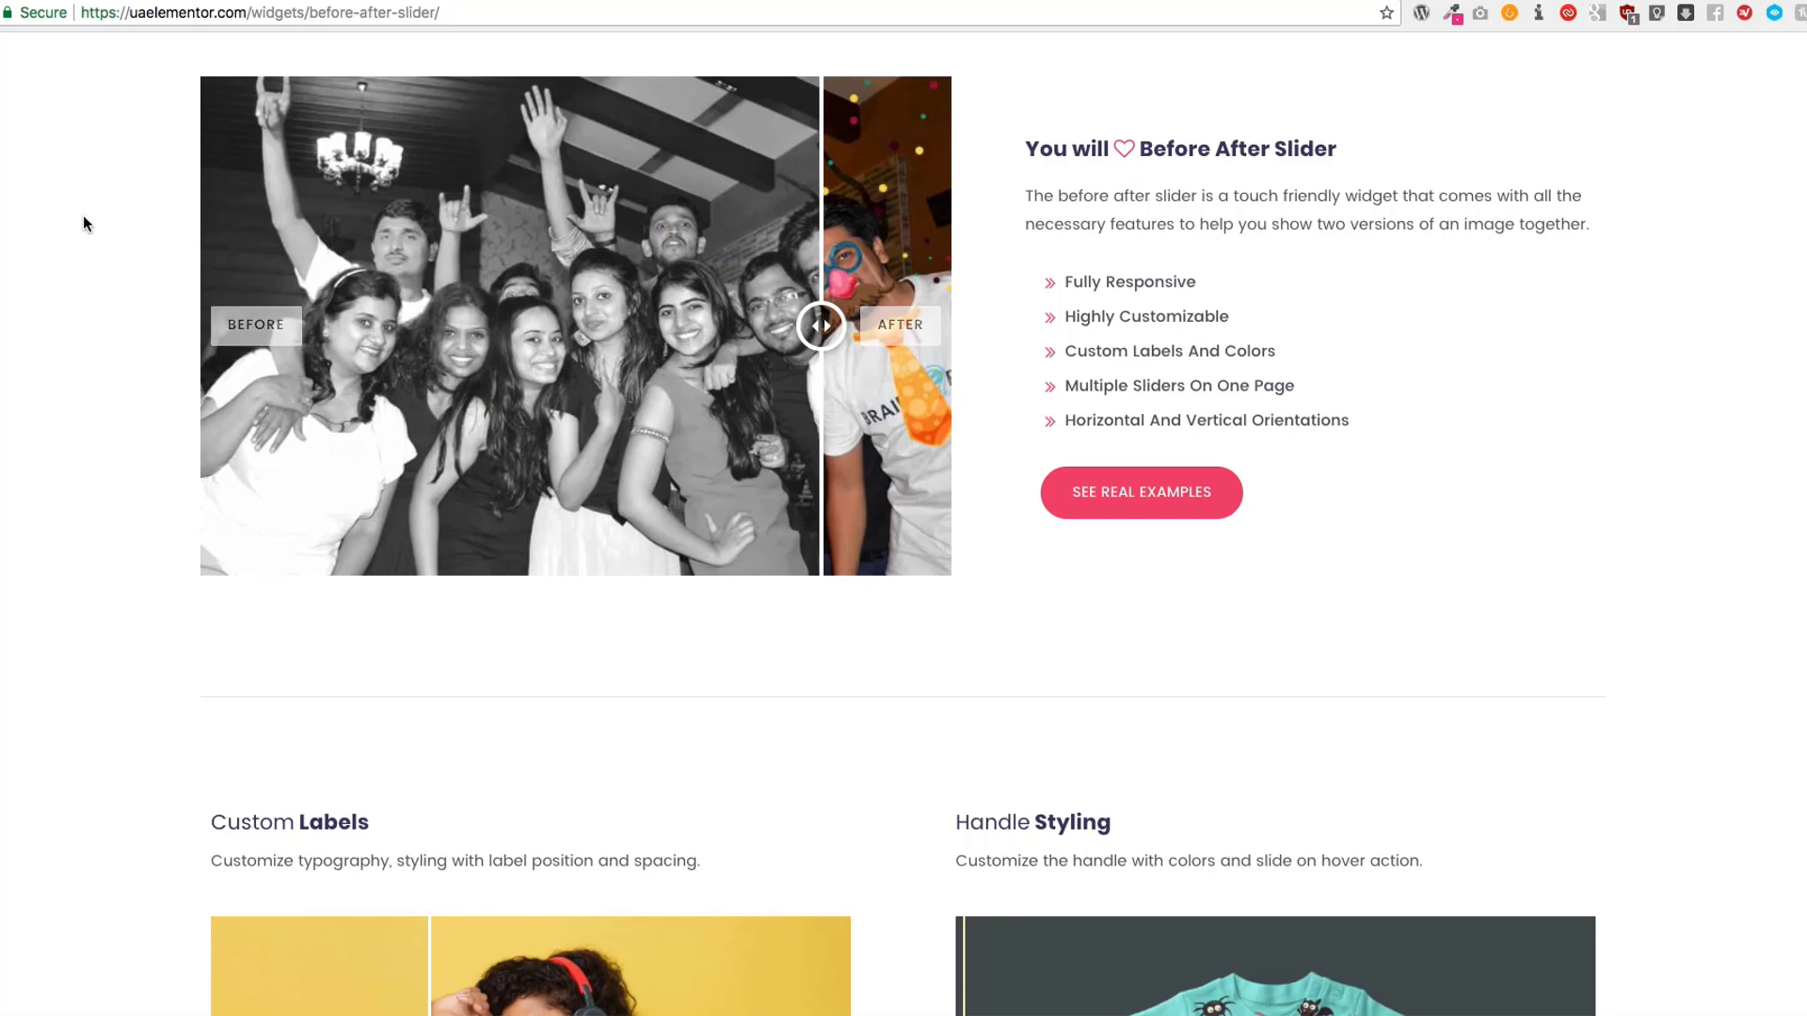